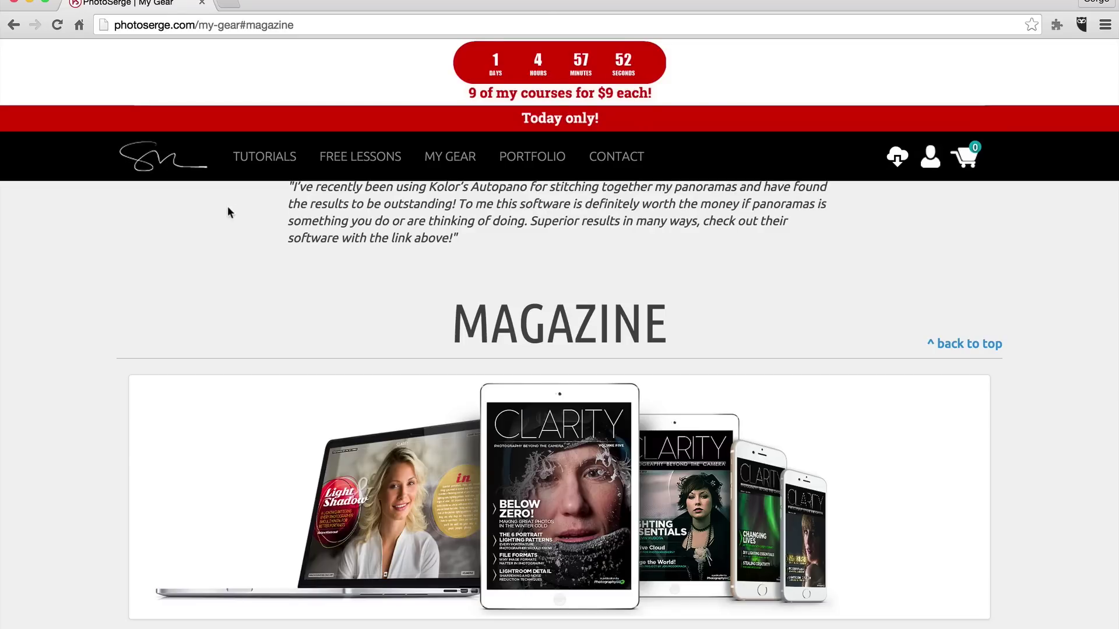
- Switch from Chrome to the Clarity magazine PDF open in Preview
key(super+Tab)
click(499, 328)
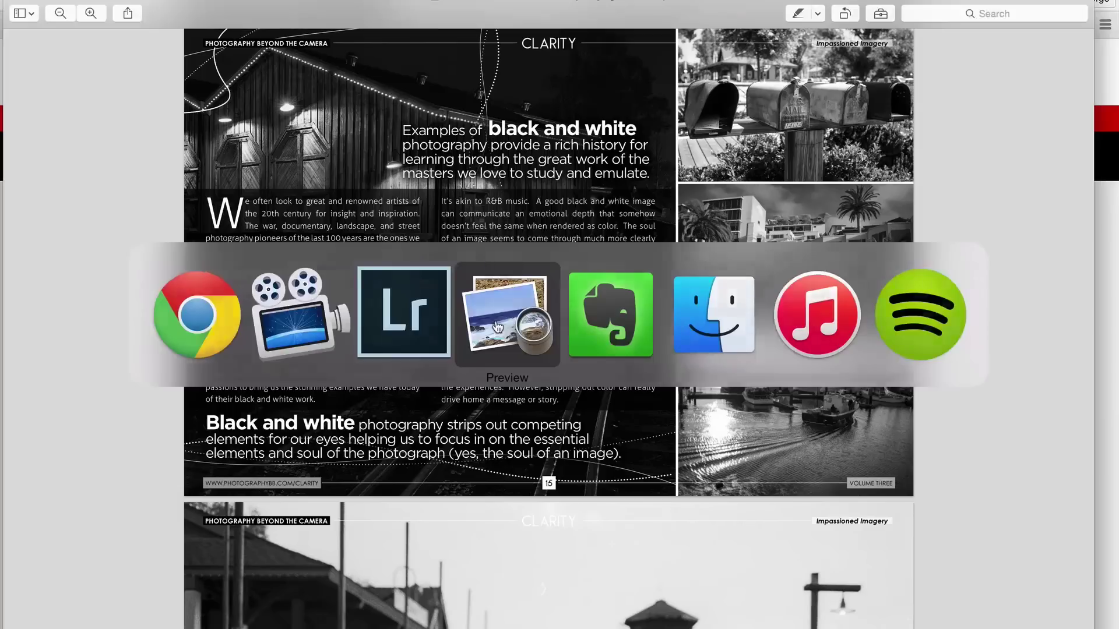
- Page through the Clarity PDF to the '06 Take Risks' and '07 Shoot Your Passion' pages, then return to Chrome
scroll(507, 318, up, 15)
scroll(507, 317, up, 15)
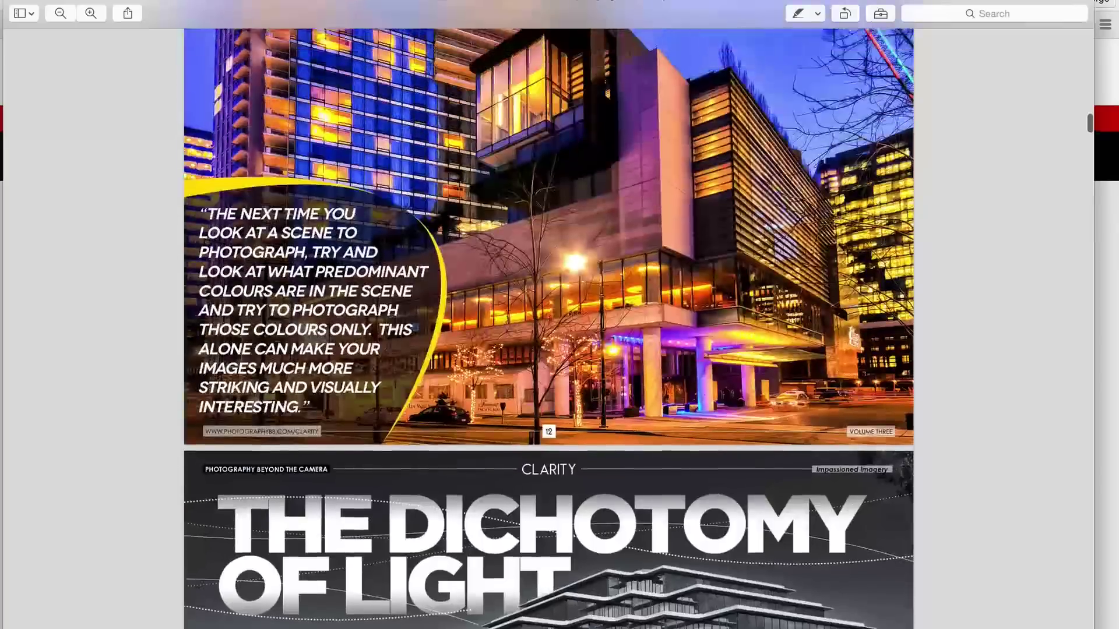
scroll(508, 316, up, 15)
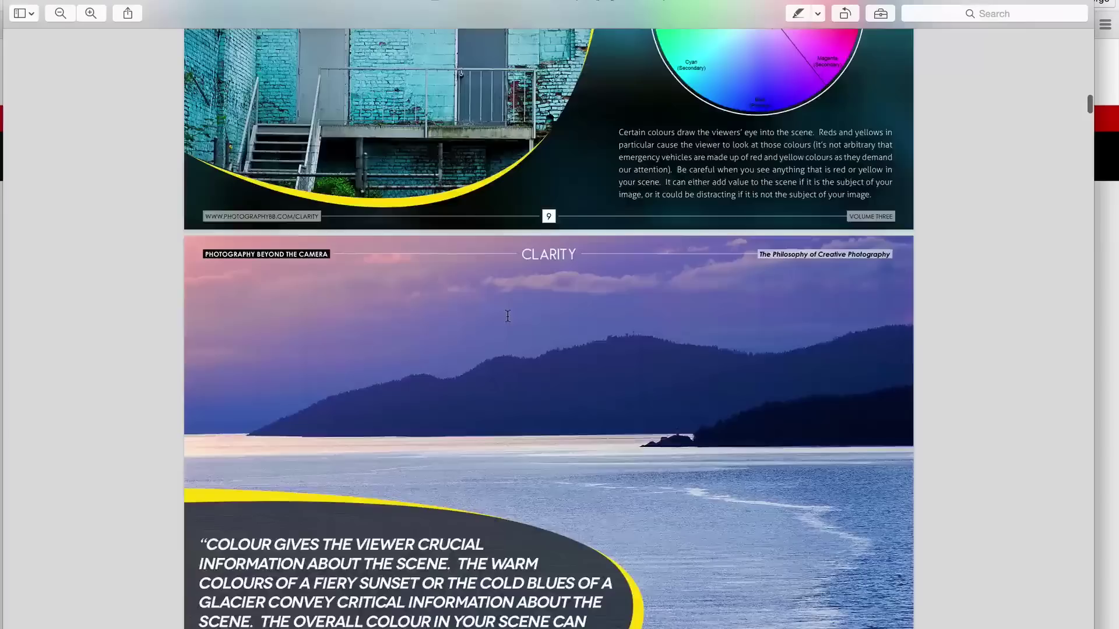
scroll(507, 316, up, 15)
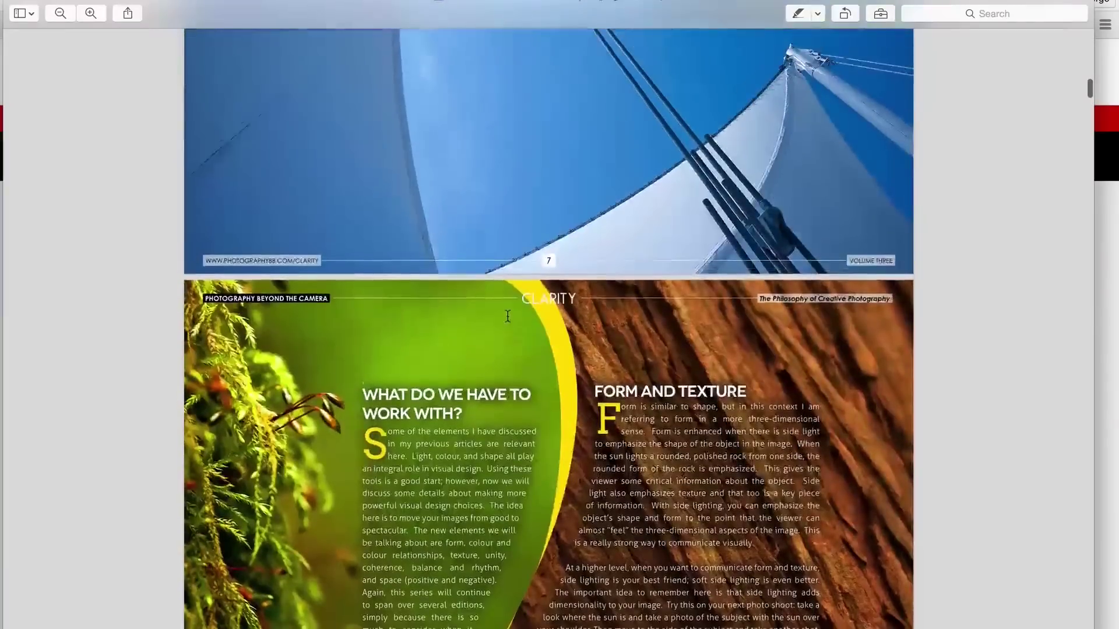
scroll(508, 316, up, 5)
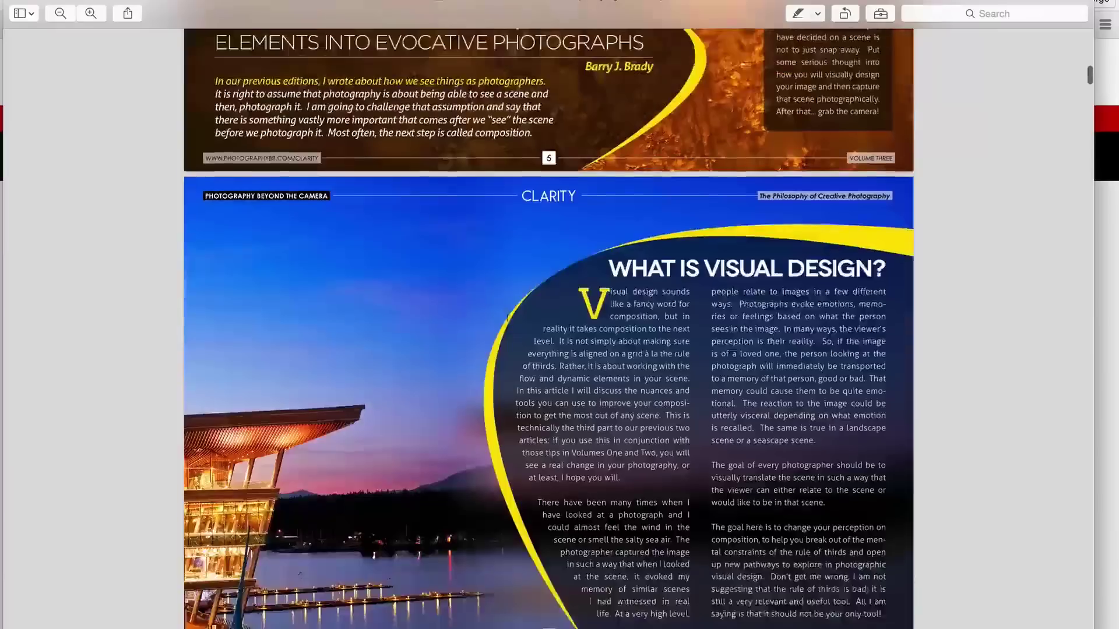
scroll(507, 316, down, 8)
scroll(508, 316, down, 15)
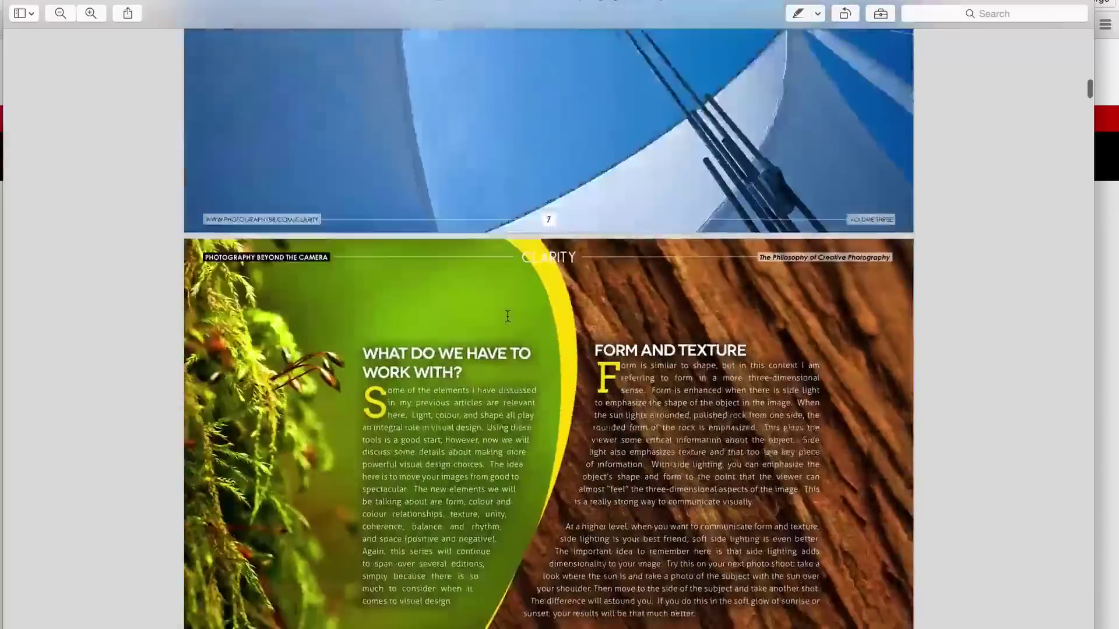
scroll(549, 327, down, 15)
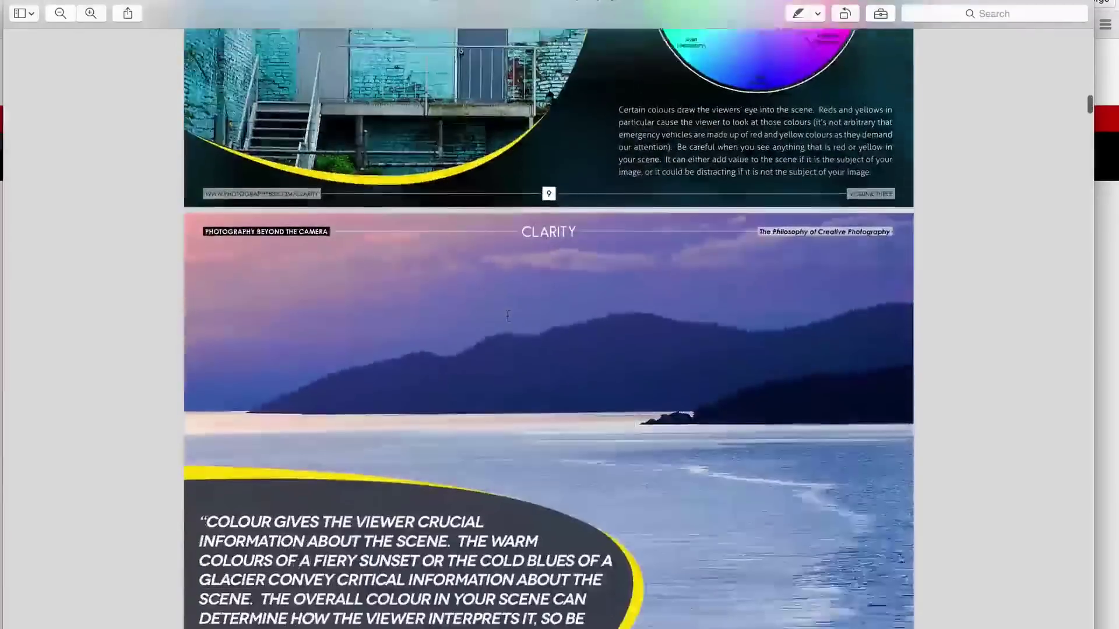
scroll(549, 326, down, 10)
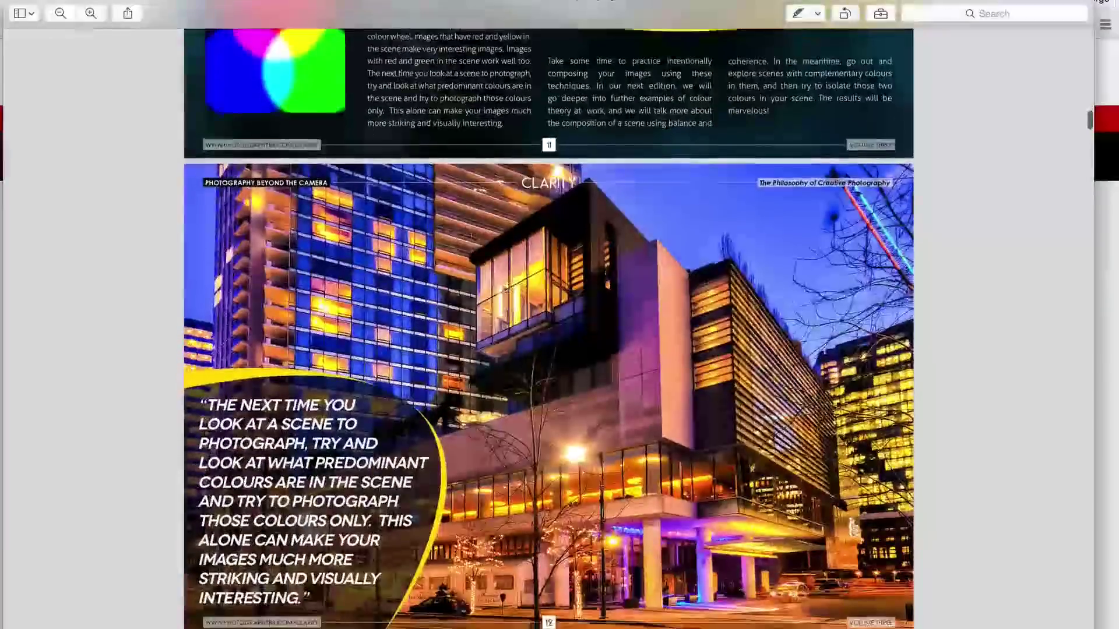
scroll(548, 326, down, 15)
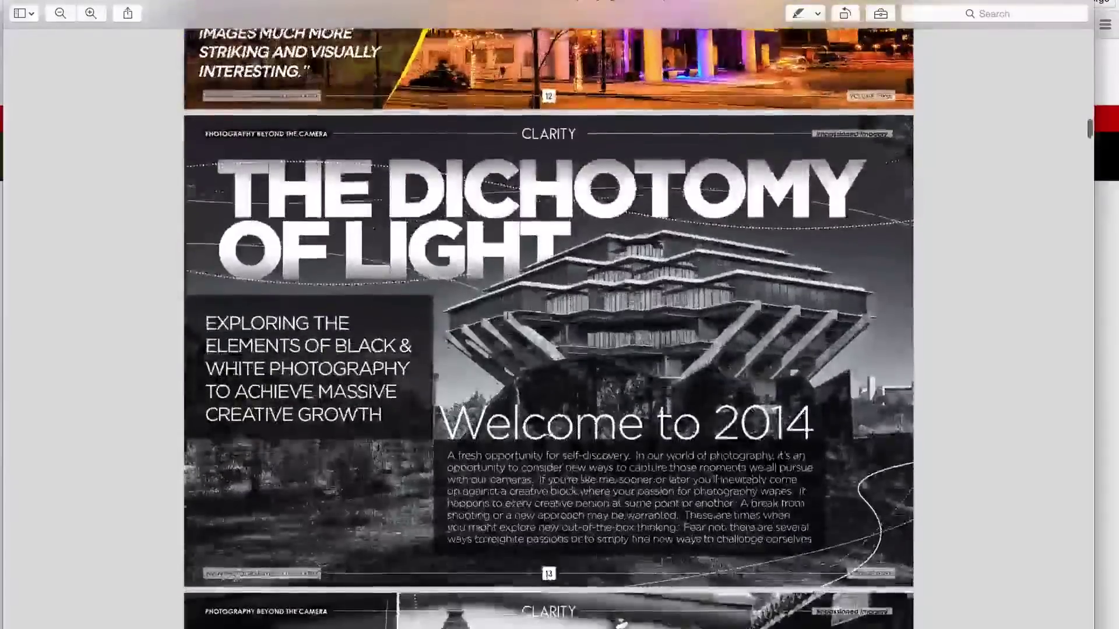
scroll(549, 327, down, 12)
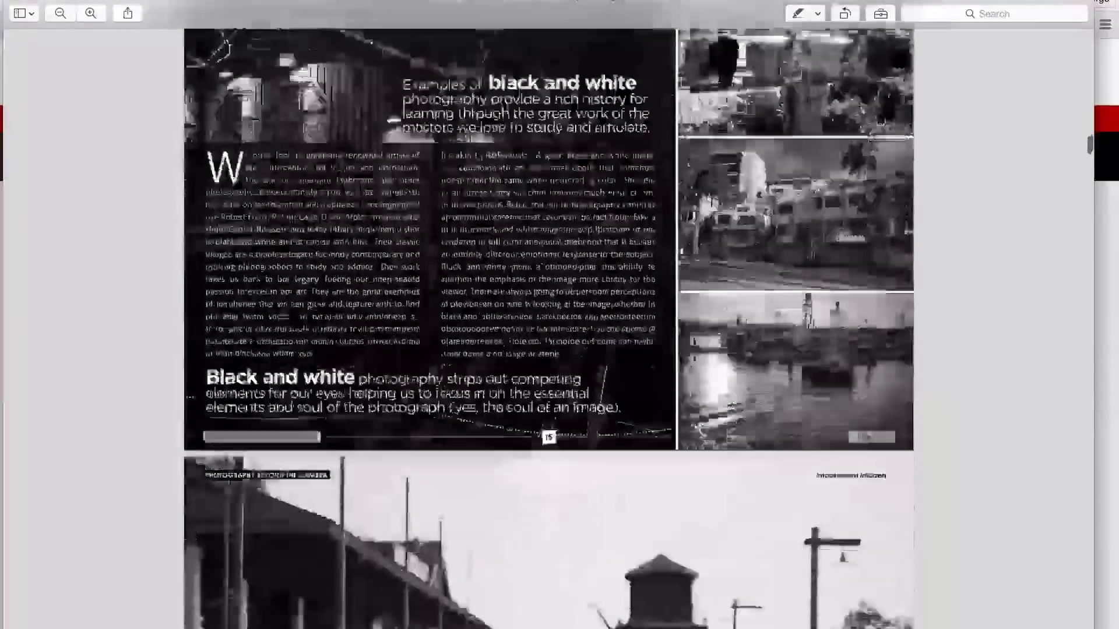
scroll(507, 315, down, 14)
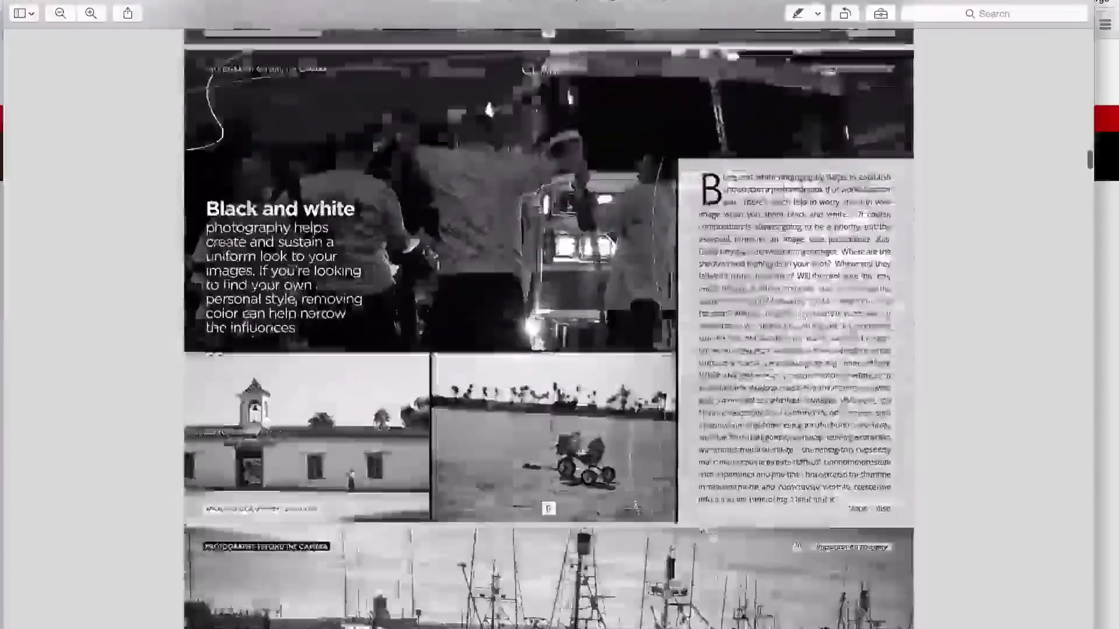
scroll(509, 317, down, 14)
scroll(509, 317, down, 7)
scroll(507, 316, down, 8)
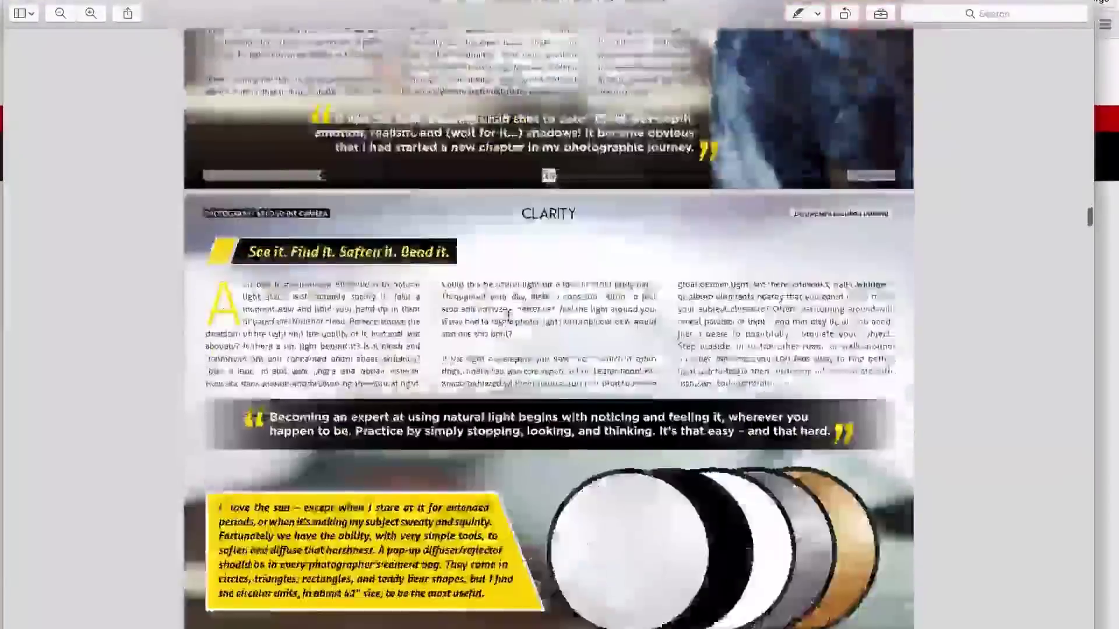
scroll(508, 316, down, 14)
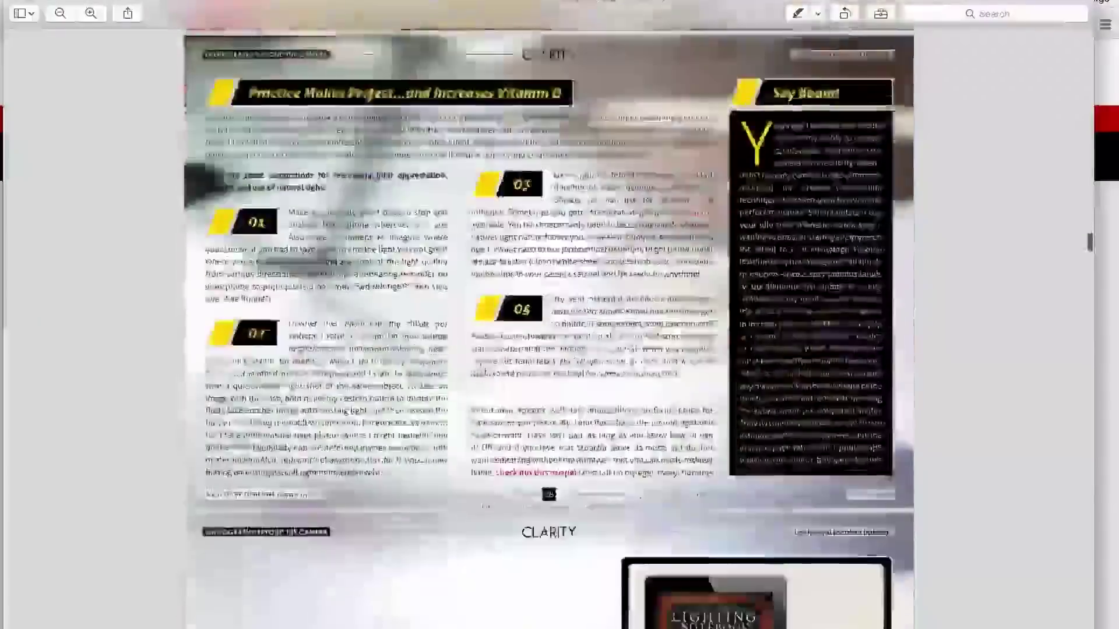
scroll(509, 315, down, 14)
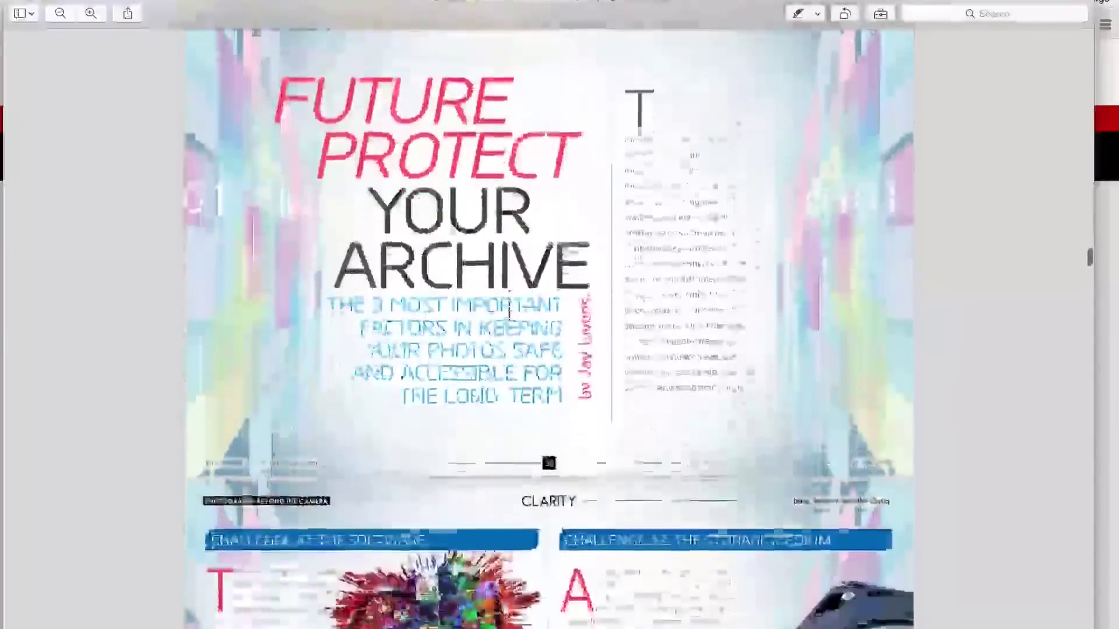
scroll(510, 316, down, 14)
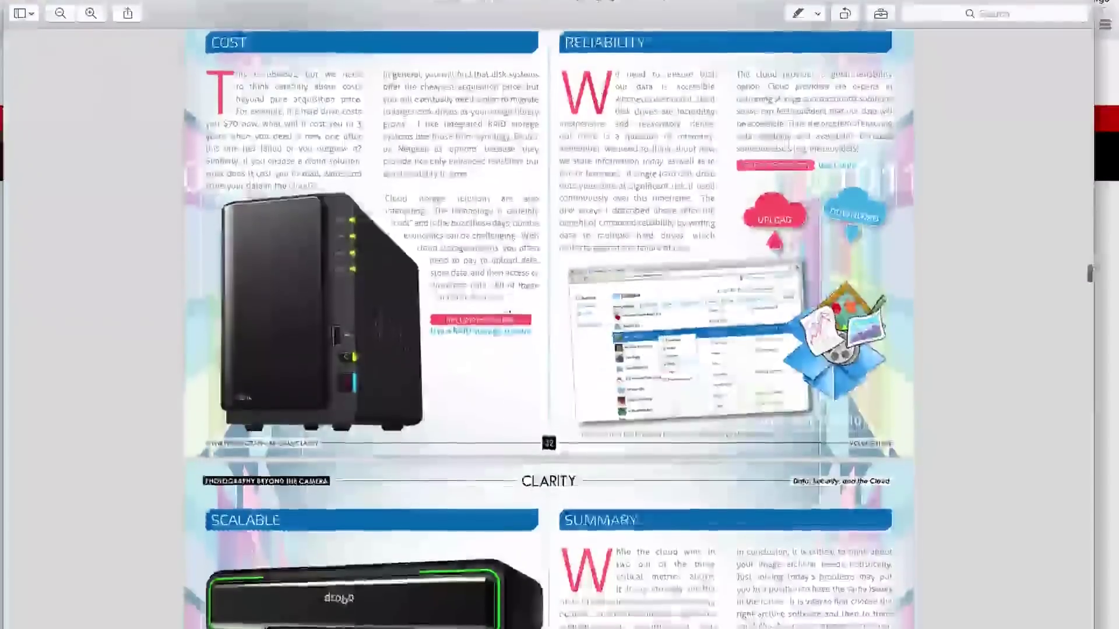
scroll(510, 317, down, 10)
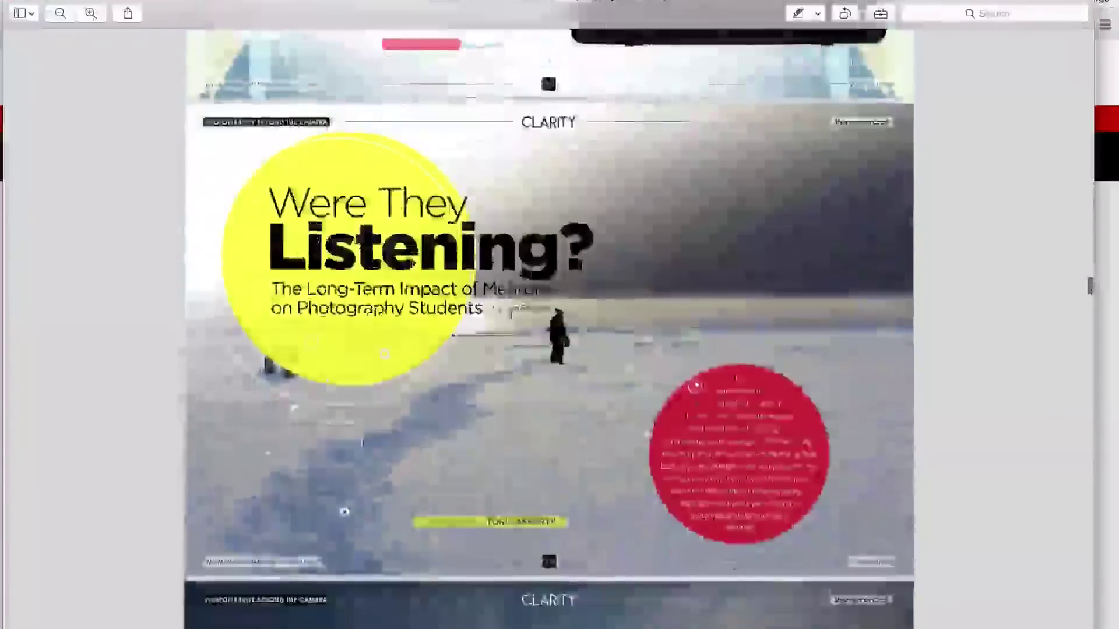
scroll(548, 326, down, 20)
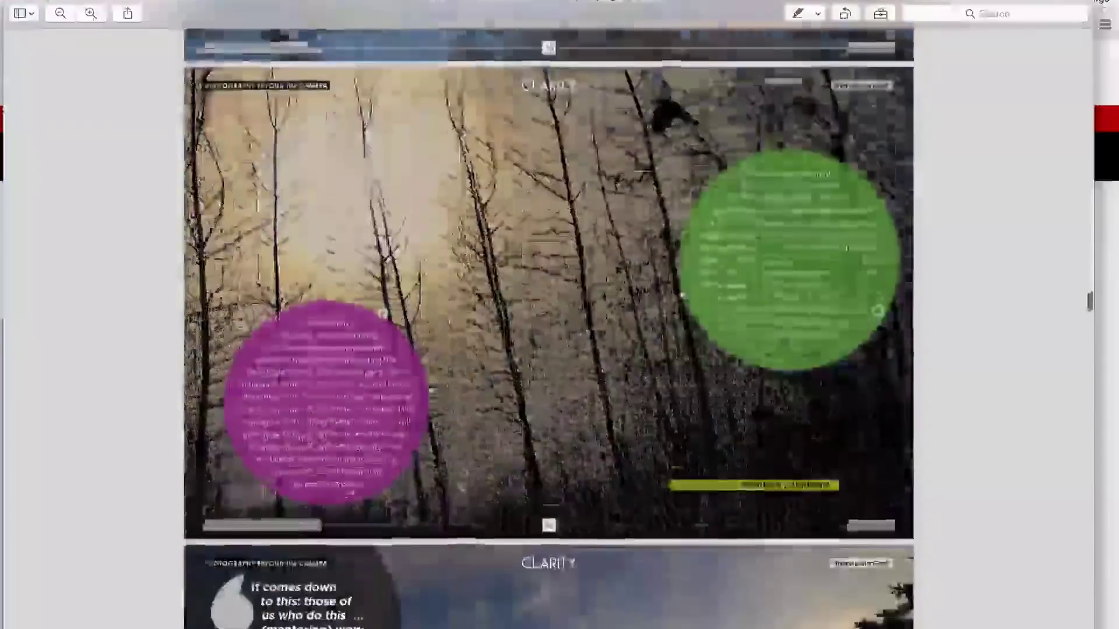
scroll(548, 317, down, 18)
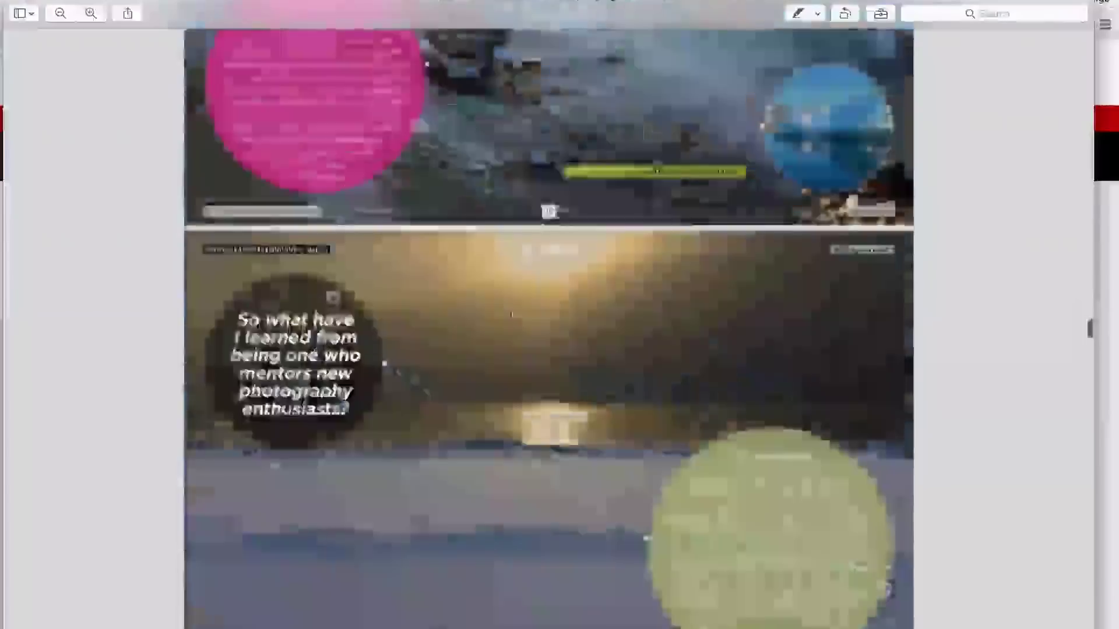
scroll(511, 312, down, 18)
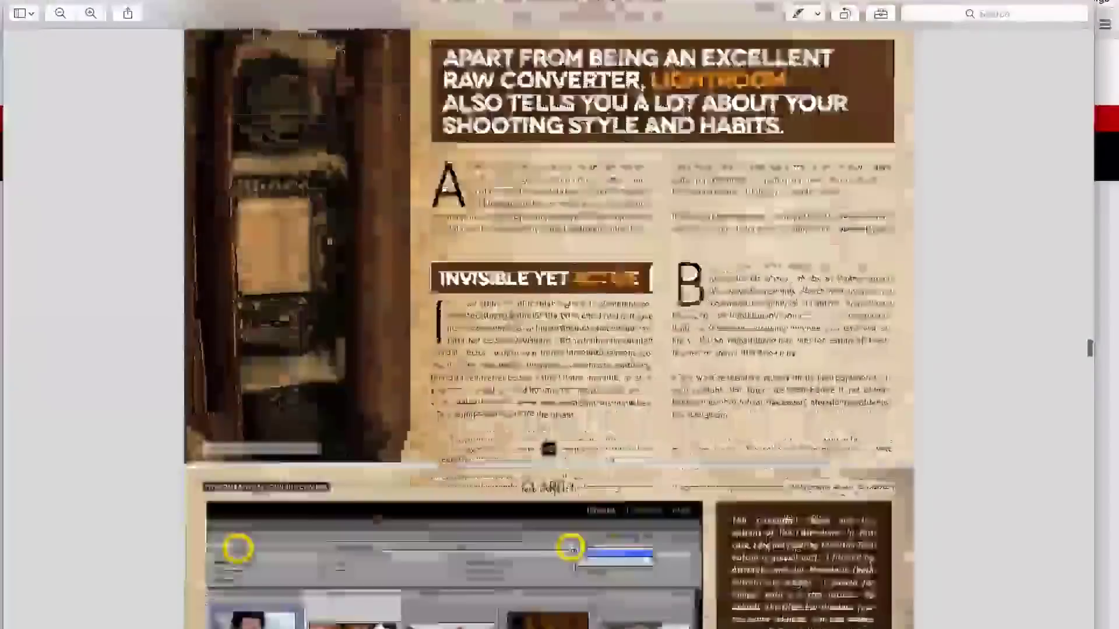
scroll(511, 312, down, 18)
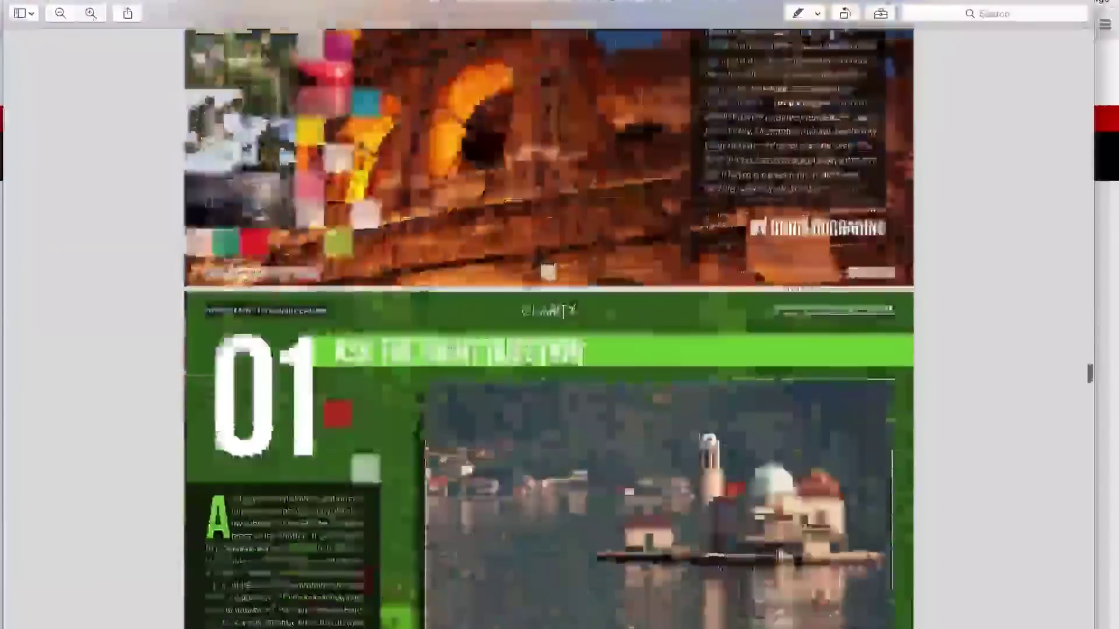
scroll(549, 315, down, 20)
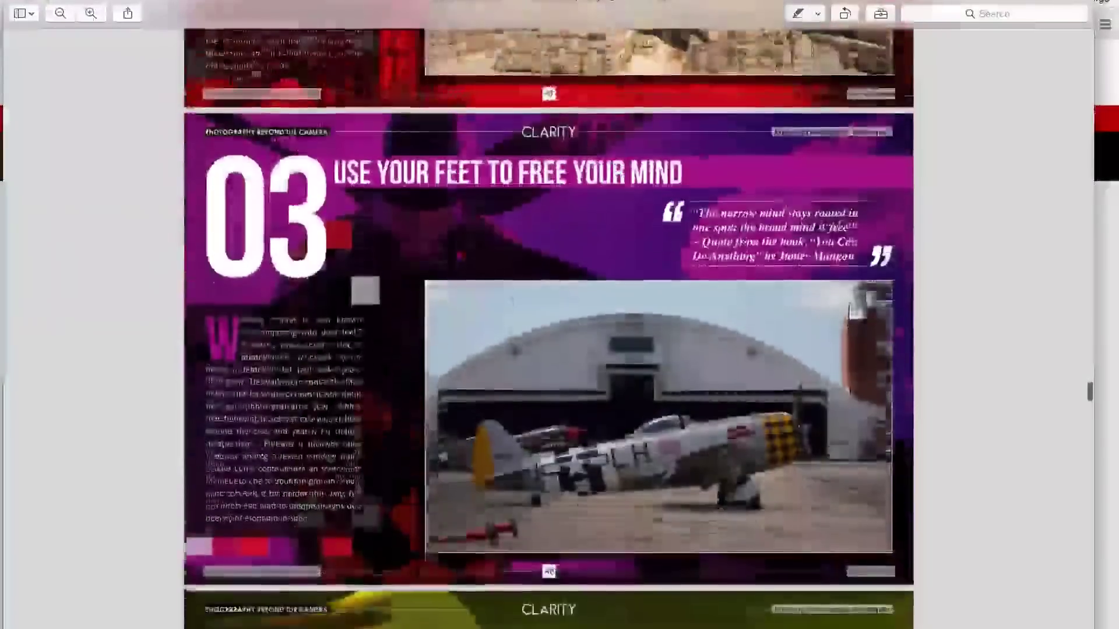
scroll(549, 314, down, 10)
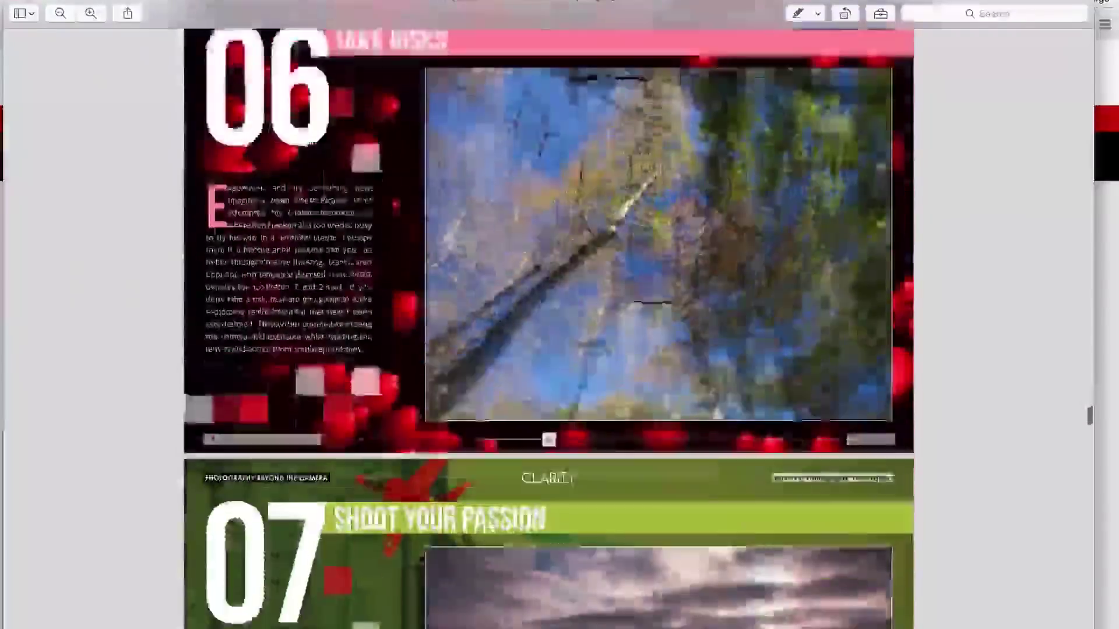
key(super+Tab)
key(super+Tab)
key(super+shift+Tab)
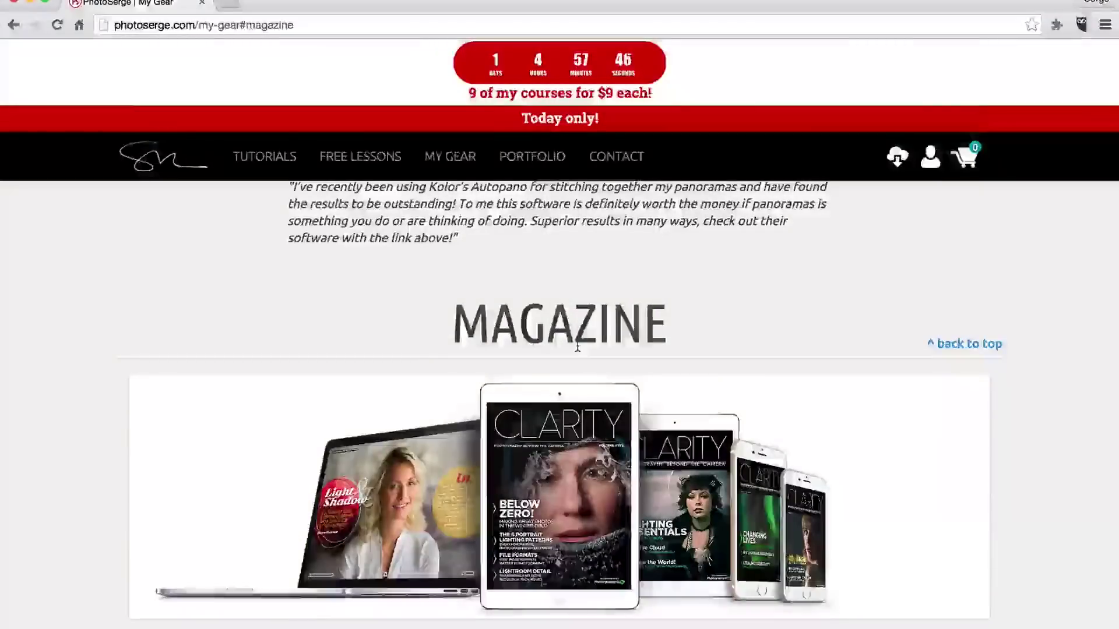
- Browse the $29.99 Clarity Magazine bundle on the My Gear page, then switch to Lightroom
scroll(580, 343, up, 5)
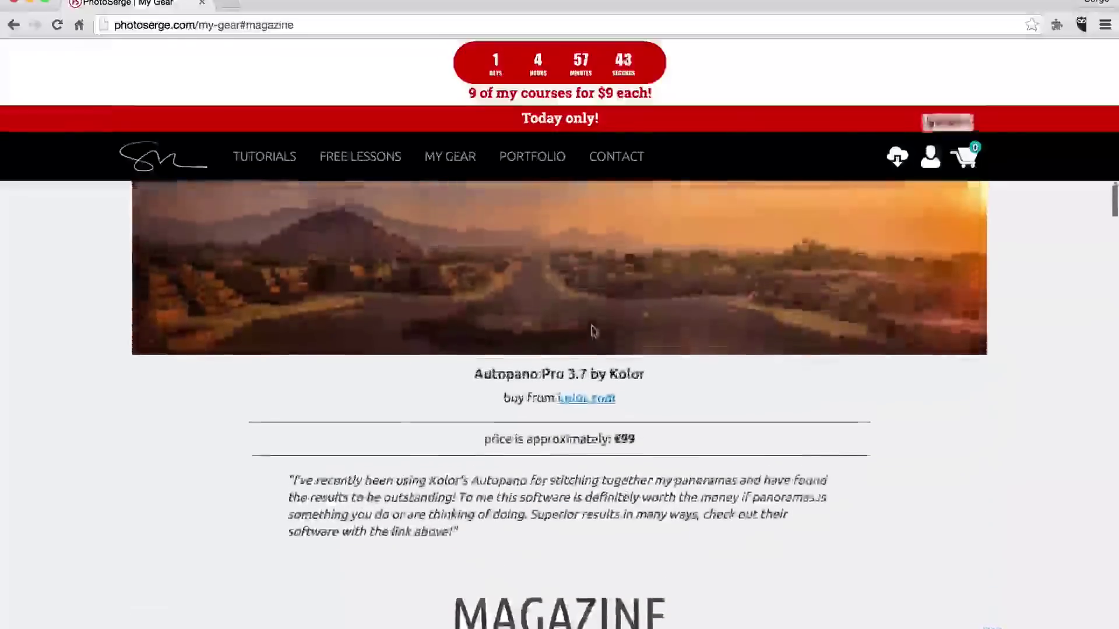
scroll(594, 331, down, 1)
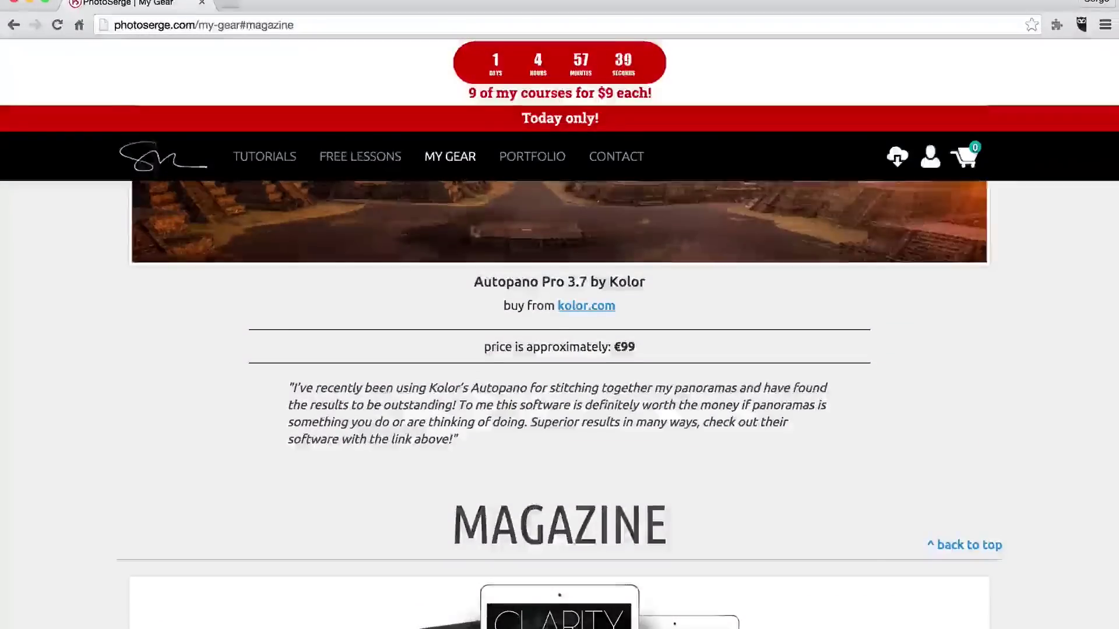
scroll(450, 156, down, 1)
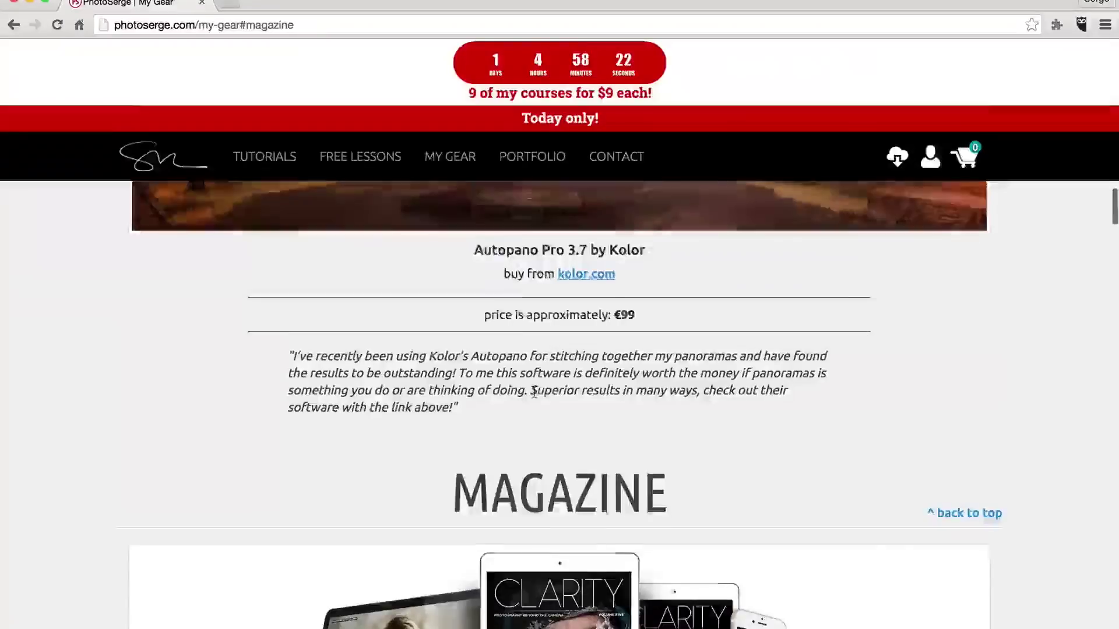
scroll(534, 392, down, 1)
scroll(583, 431, down, 3)
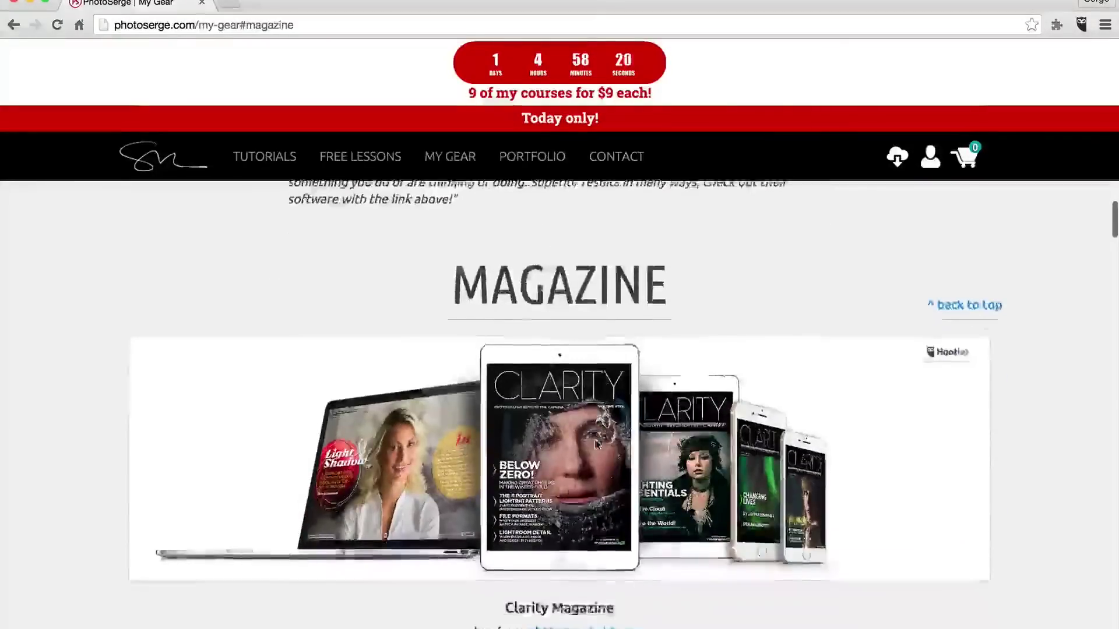
scroll(596, 444, down, 5)
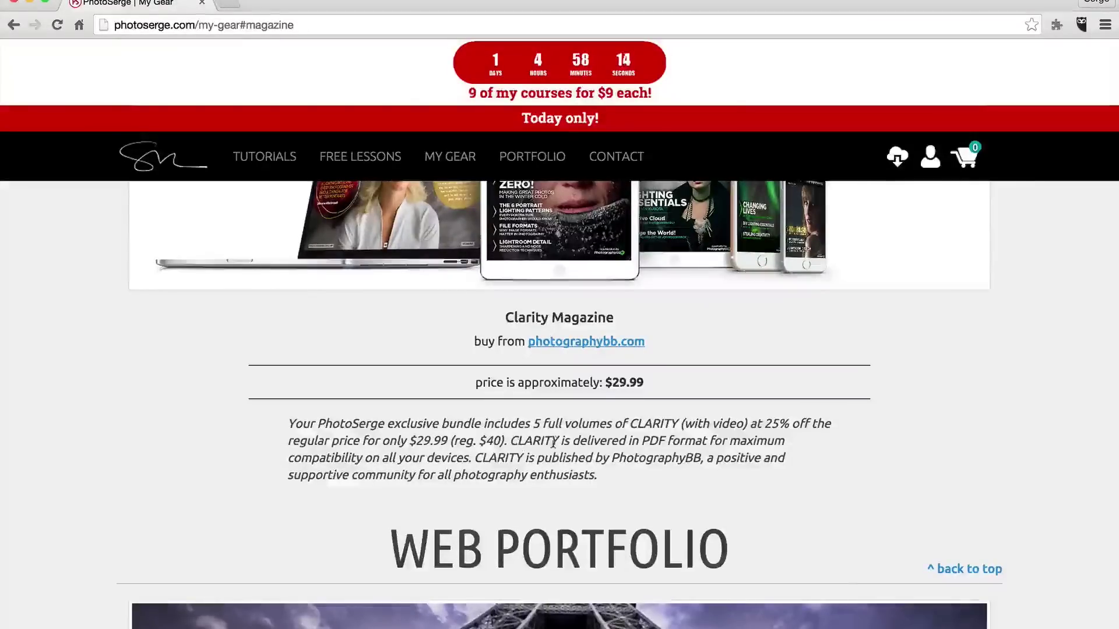
scroll(554, 444, up, 3)
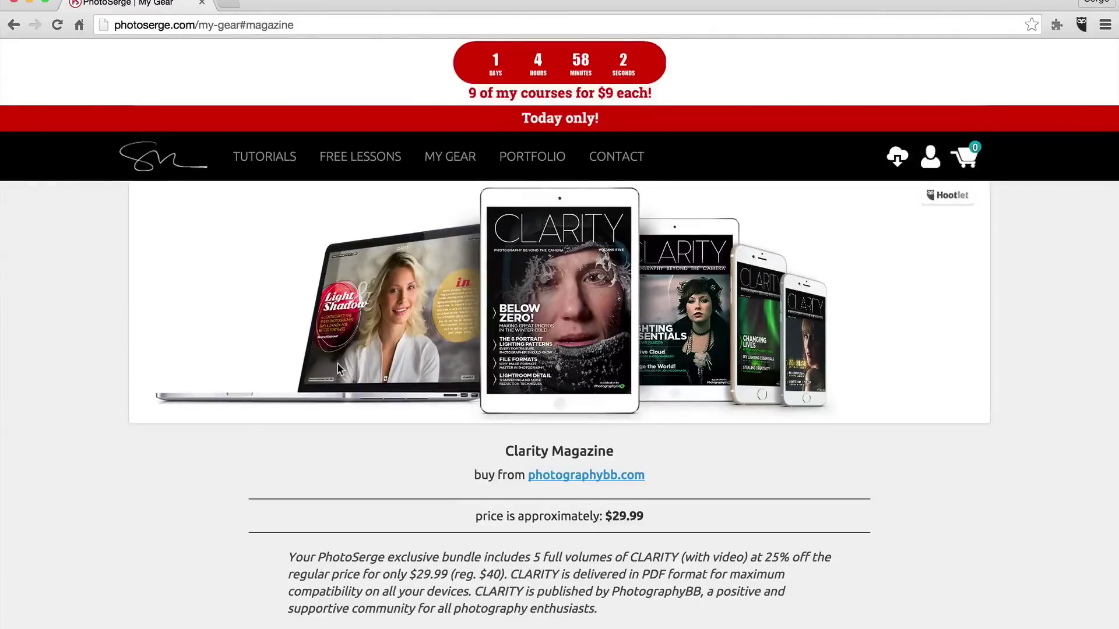
key(super+Tab)
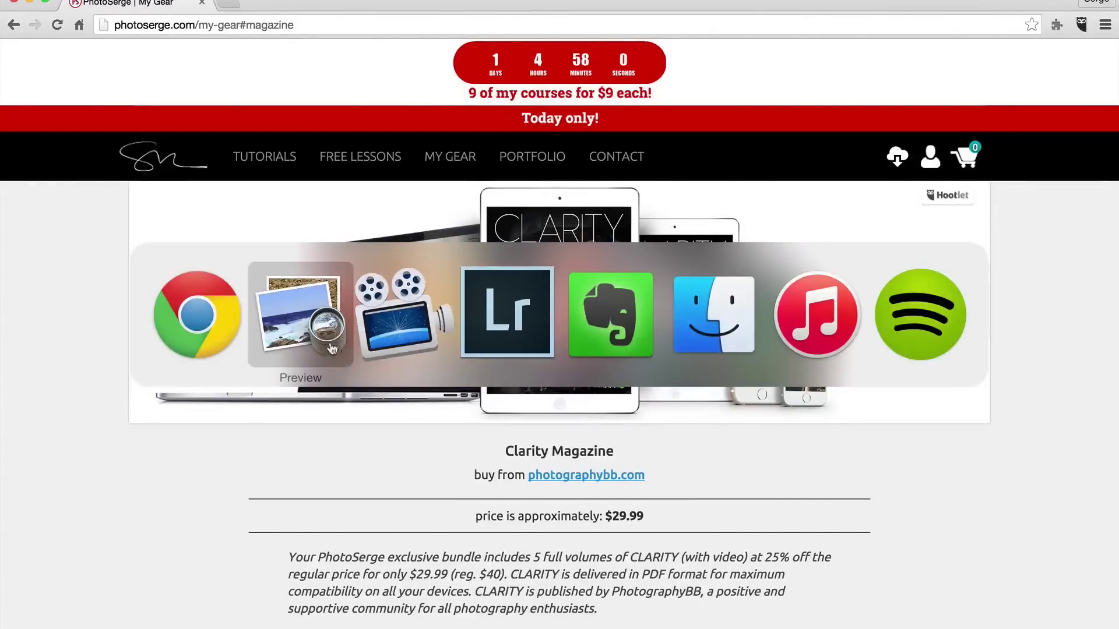
click(472, 330)
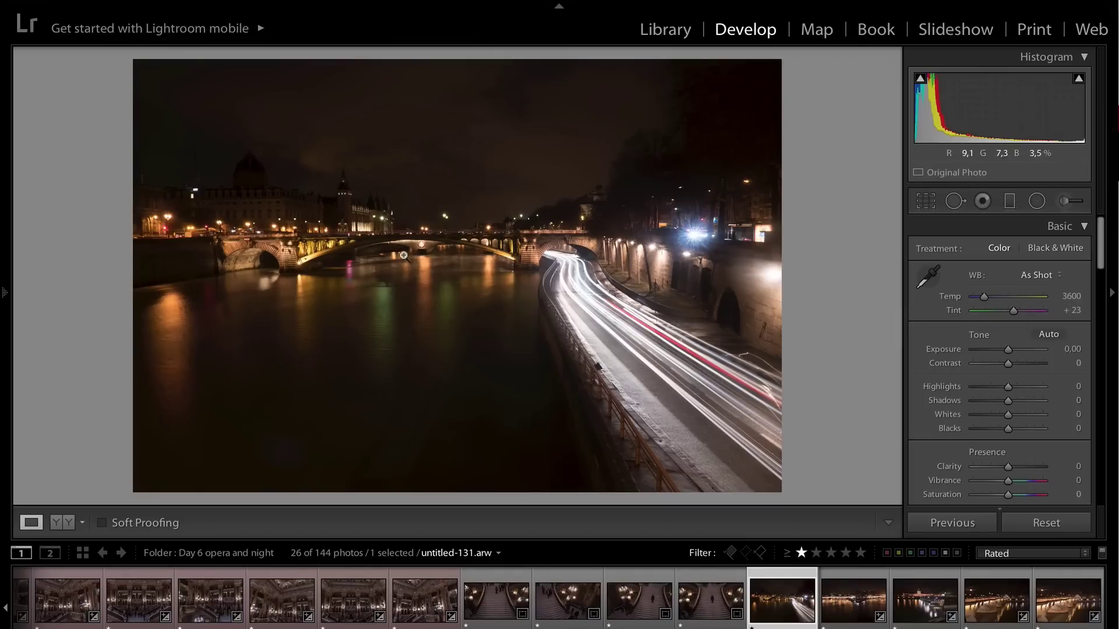
- Compare the Daylight, Cloudy, Shade, Tungsten and Fluorescent presets, then set a custom Temp 3569, Tint +28
click(1040, 277)
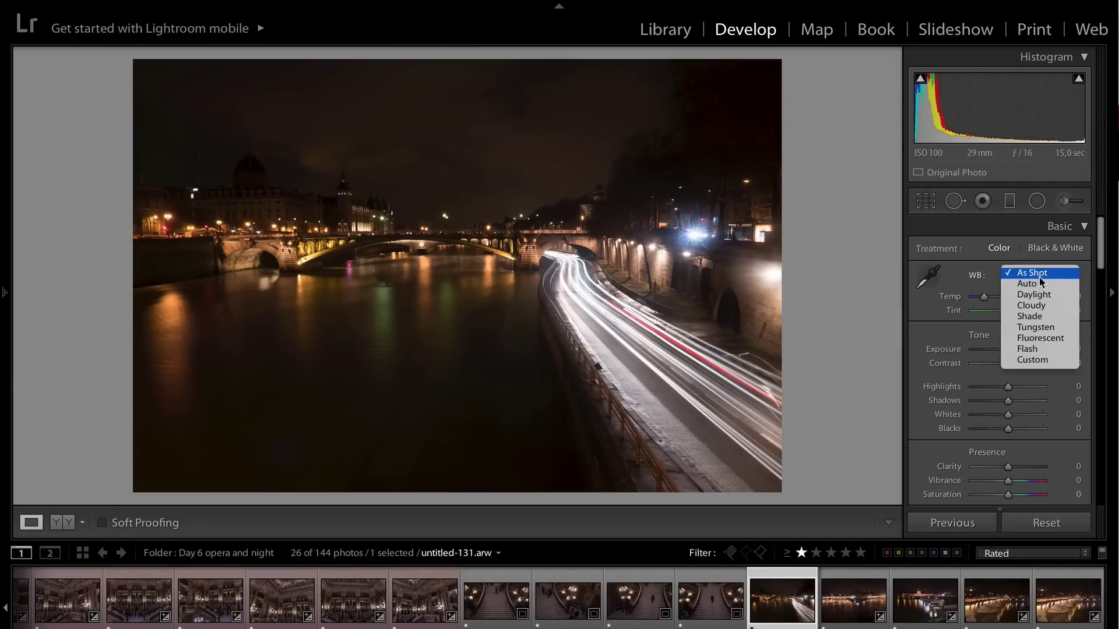
click(1042, 295)
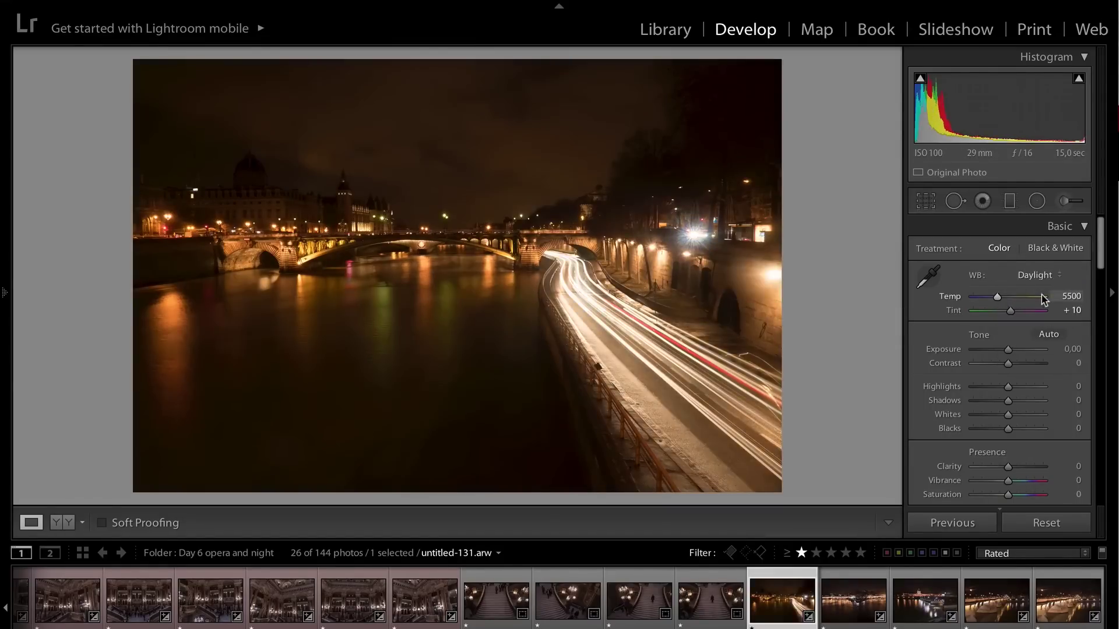
click(1037, 276)
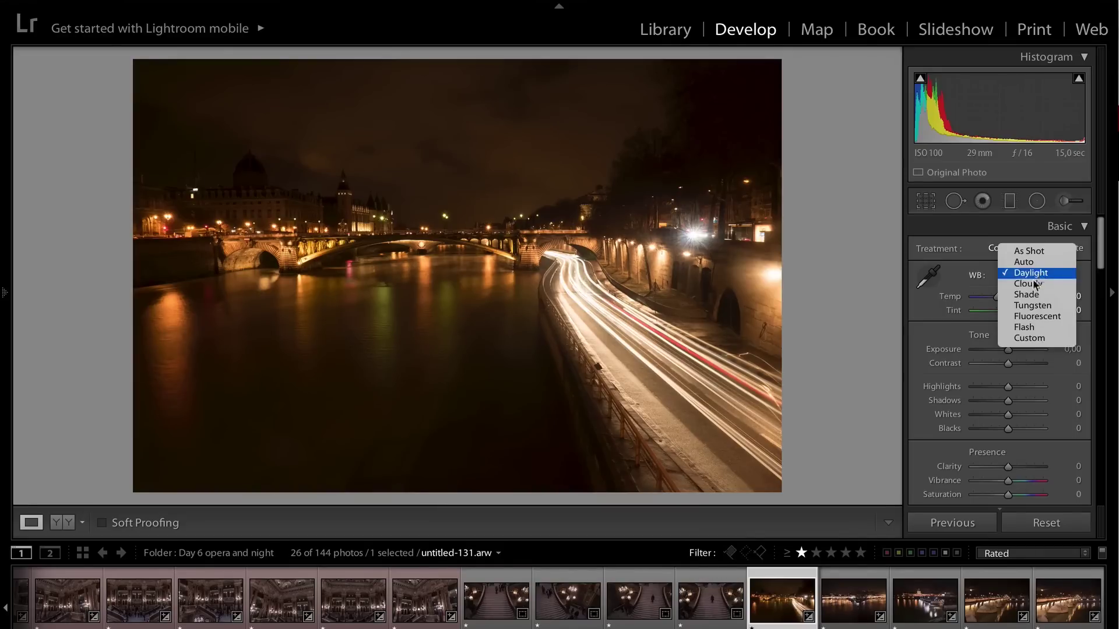
click(1034, 285)
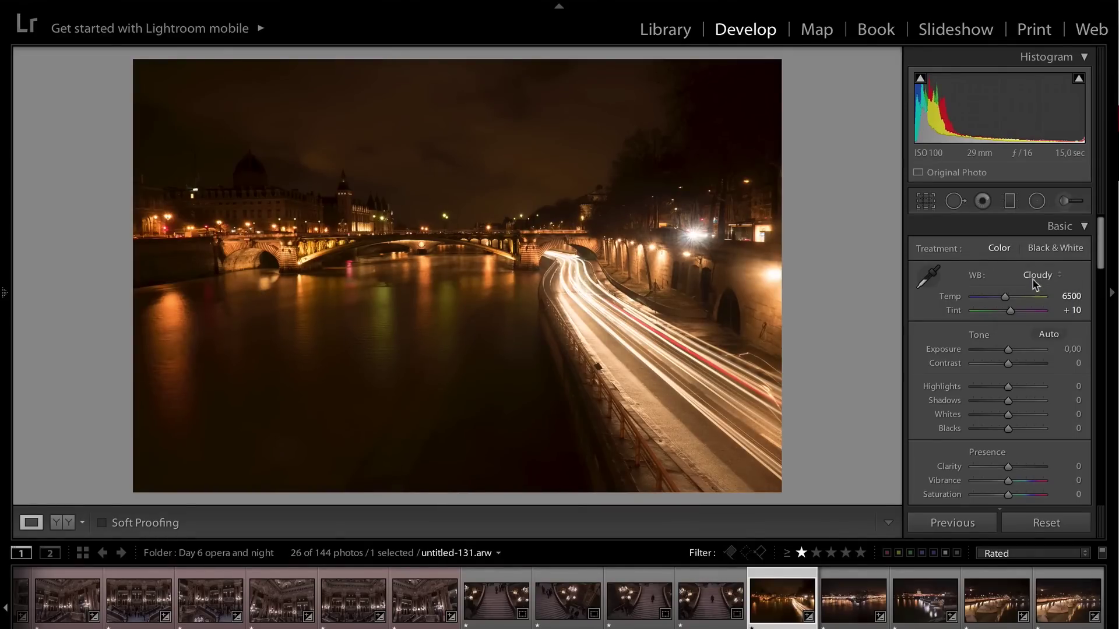
click(1040, 275)
click(1039, 287)
click(1040, 275)
click(1042, 284)
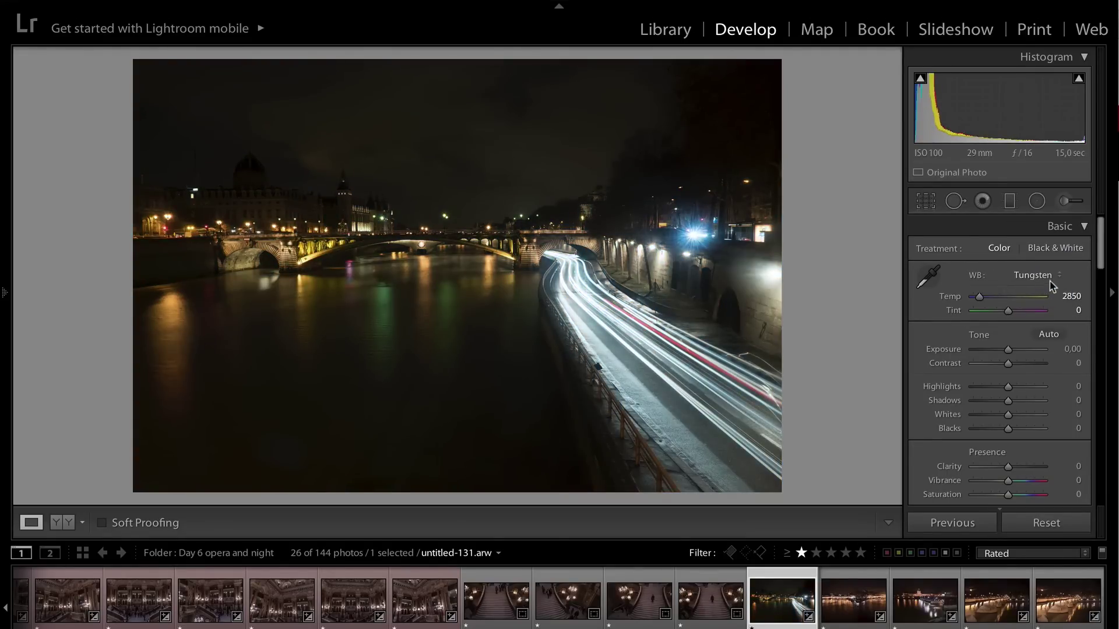
click(1044, 277)
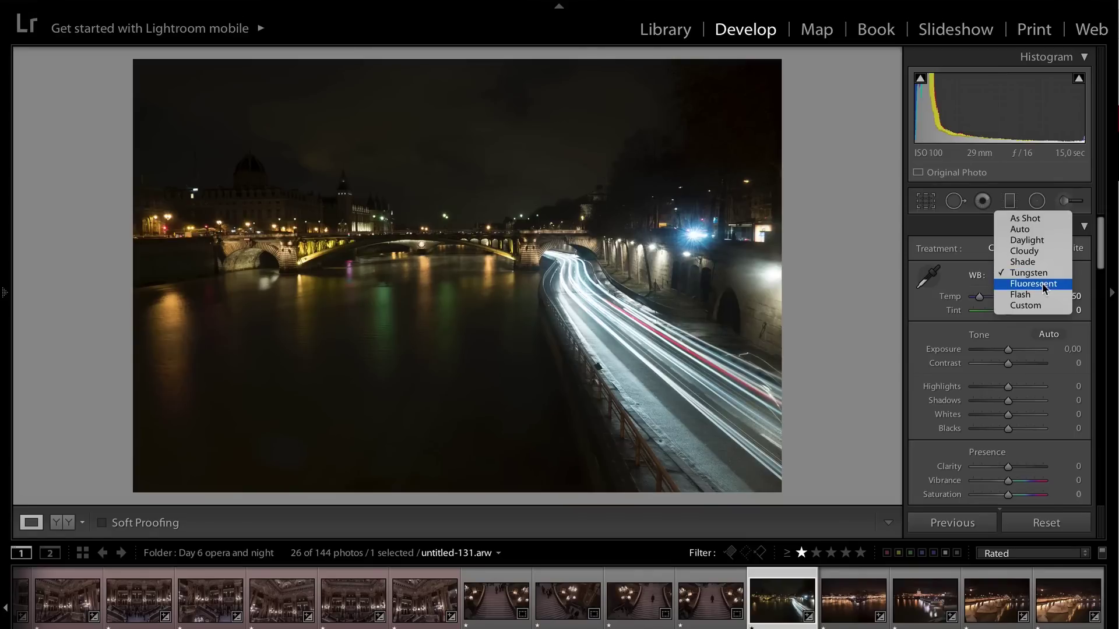
click(1042, 283)
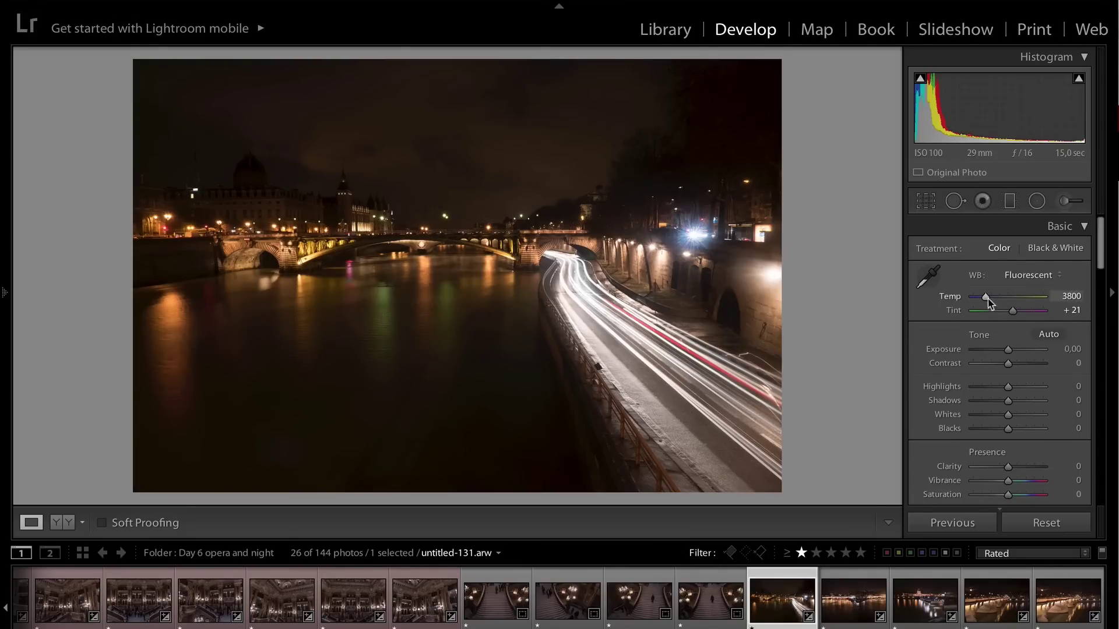
drag(988, 298, 1013, 311)
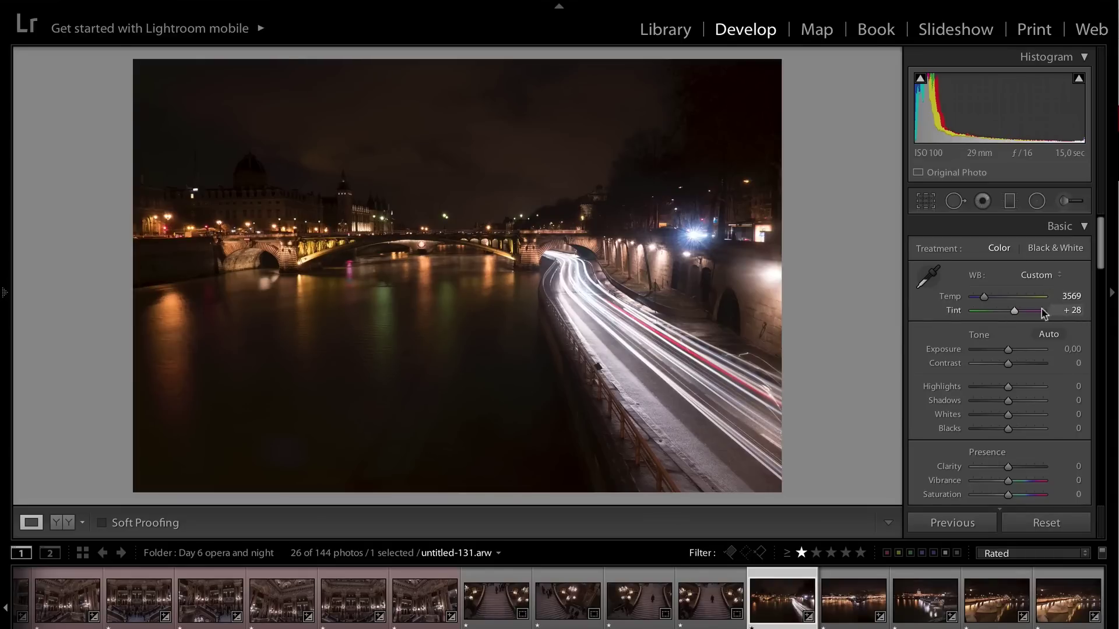
scroll(997, 300, down, 2)
- Set calibration Shadows Tint to +24, Red Primary Hue to +17 and Red Saturation to +28
scroll(997, 299, down, 15)
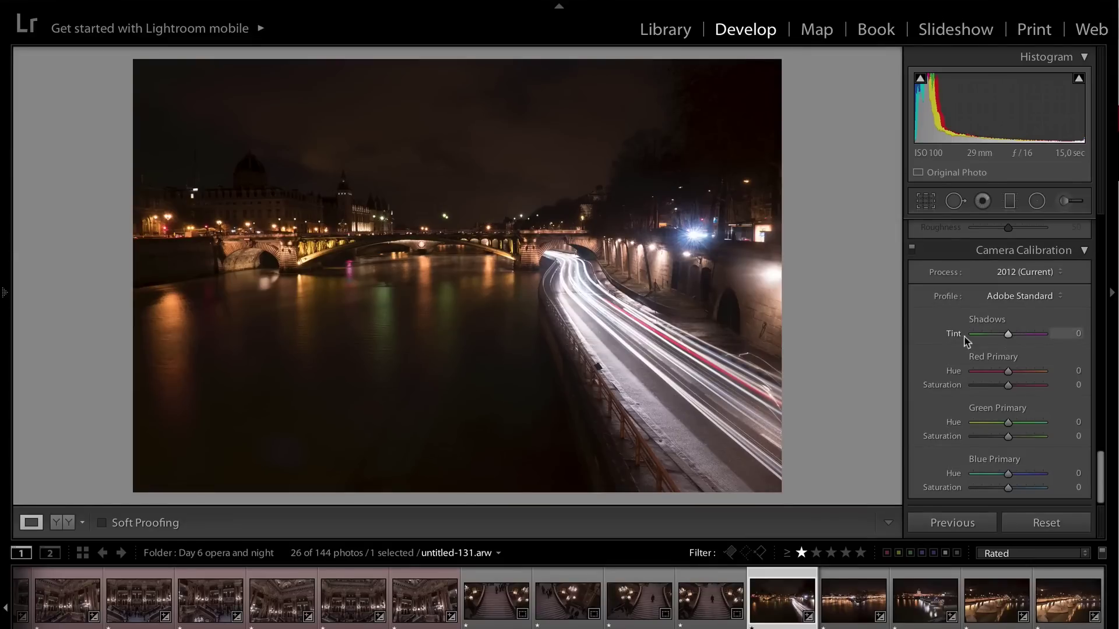
mouse_move(1009, 334)
mouse_down()
mouse_move(969, 337)
mouse_move(1073, 338)
mouse_move(1016, 335)
mouse_up()
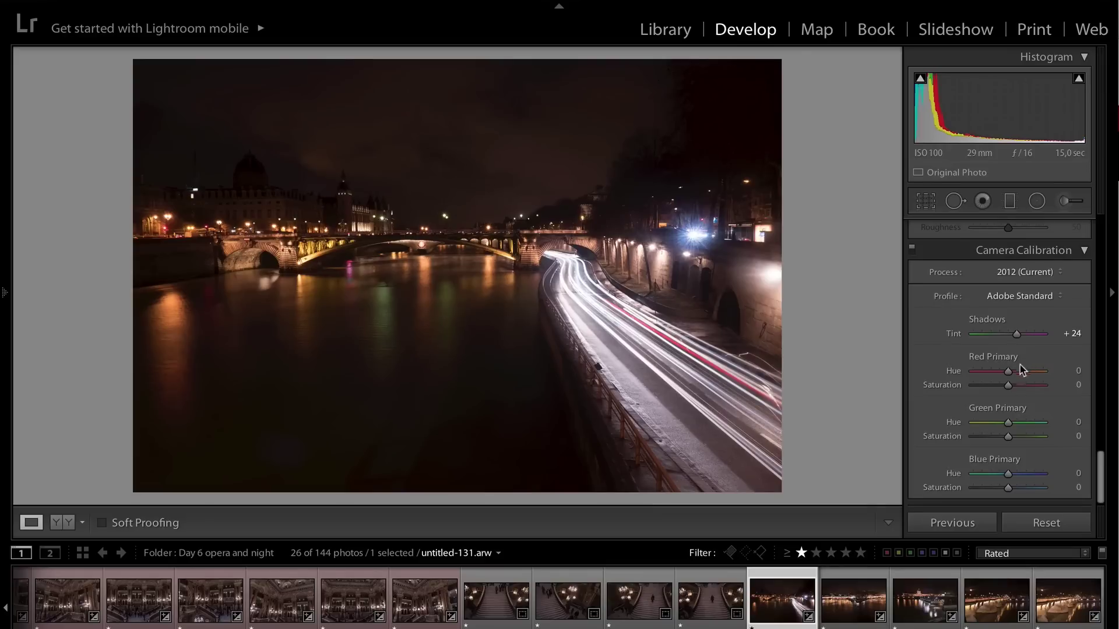
drag(1009, 371, 953, 373)
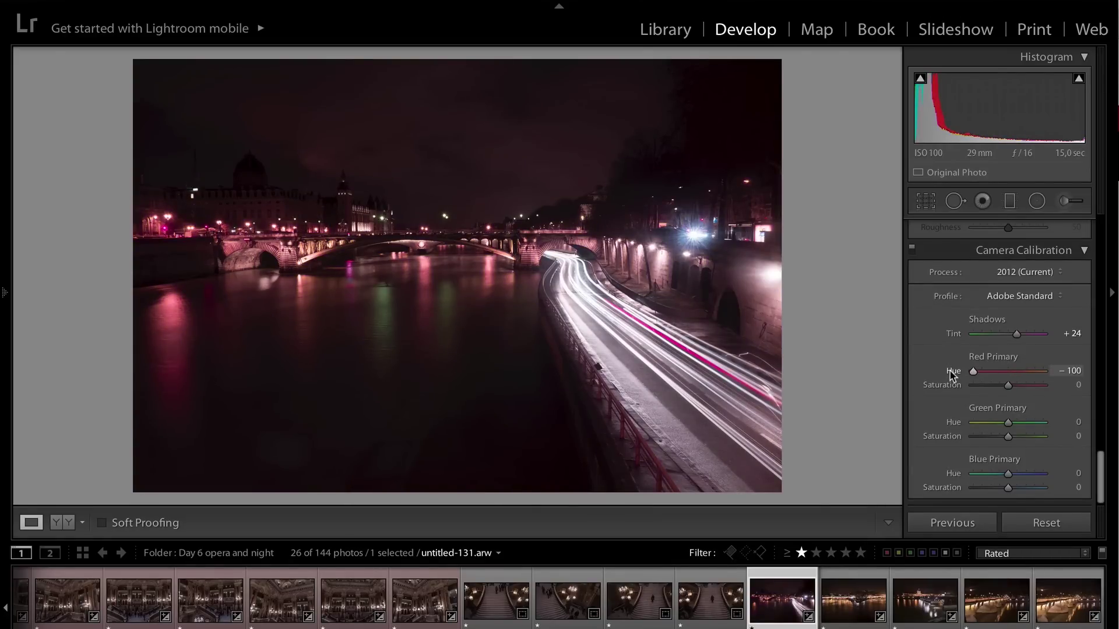
drag(952, 374, 1092, 380)
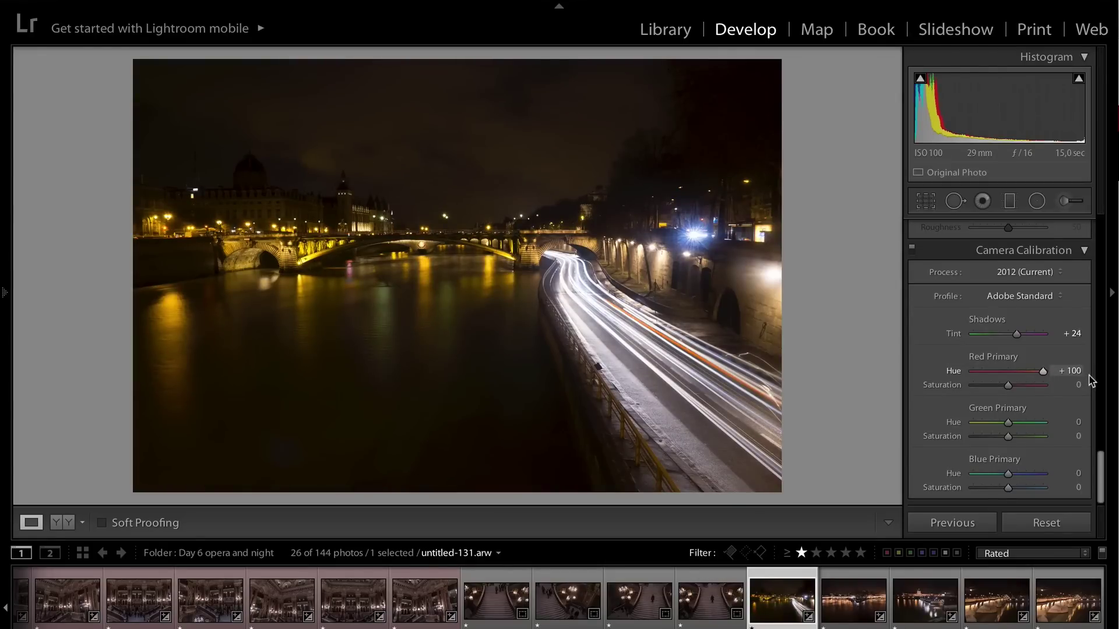
drag(1092, 380, 1015, 378)
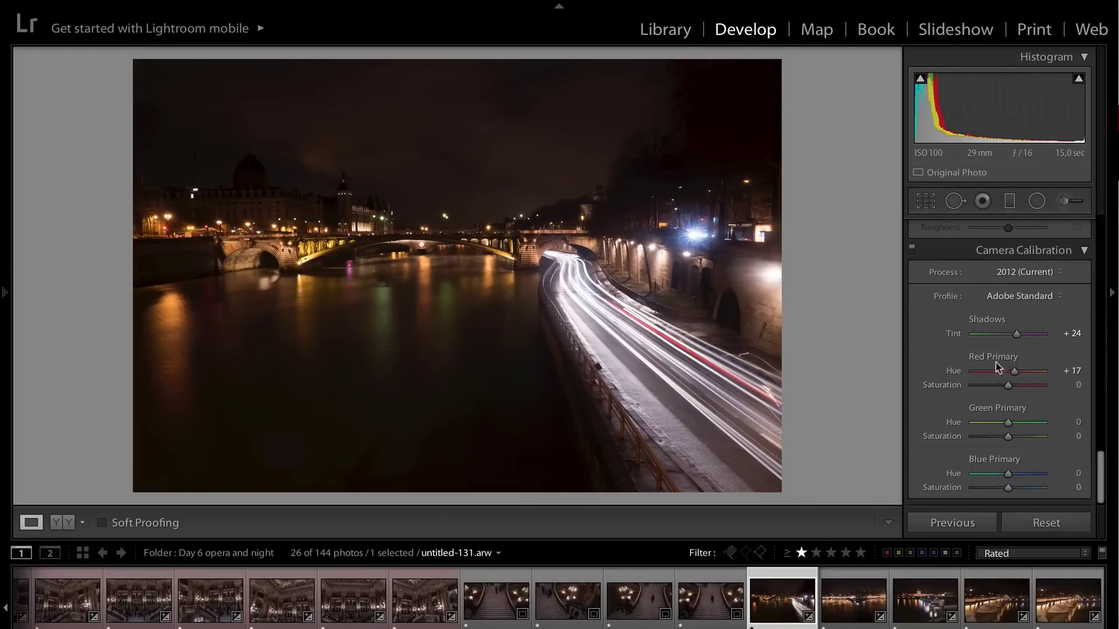
drag(949, 386, 1019, 384)
- Shift Green Primary Hue to +8 and Blue Primary Hue to −6
scroll(1020, 319, down, 1)
scroll(1020, 320, up, 1)
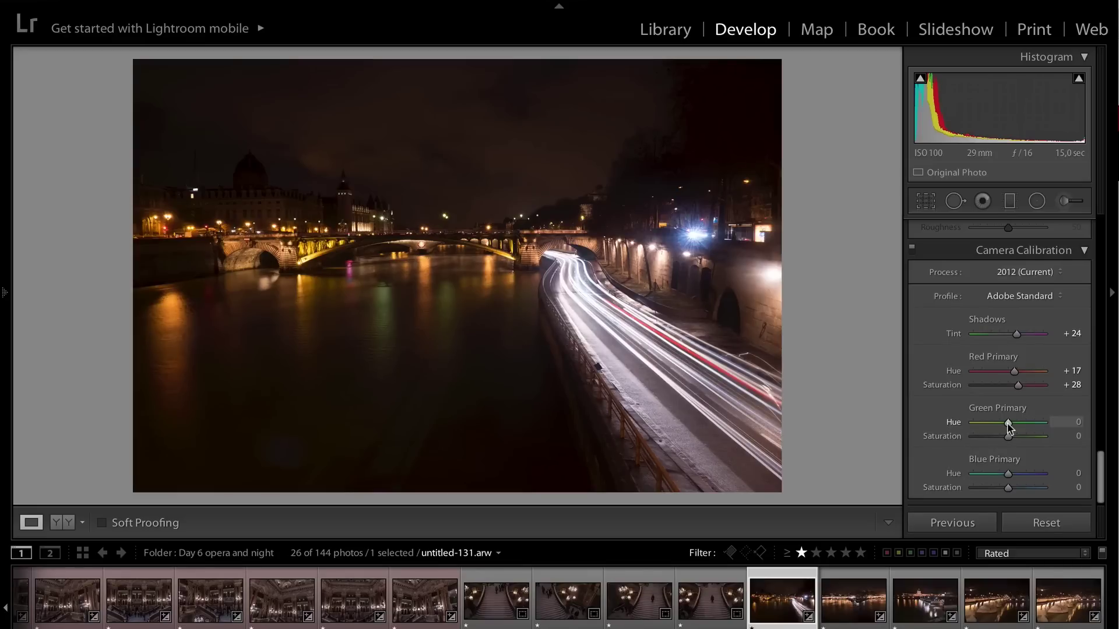
mouse_move(1007, 423)
mouse_down()
mouse_move(934, 428)
mouse_move(1100, 431)
mouse_move(1011, 429)
mouse_up()
mouse_move(1009, 474)
mouse_down()
mouse_move(901, 472)
mouse_move(1117, 478)
mouse_move(847, 467)
mouse_move(1026, 477)
mouse_move(1007, 477)
mouse_up()
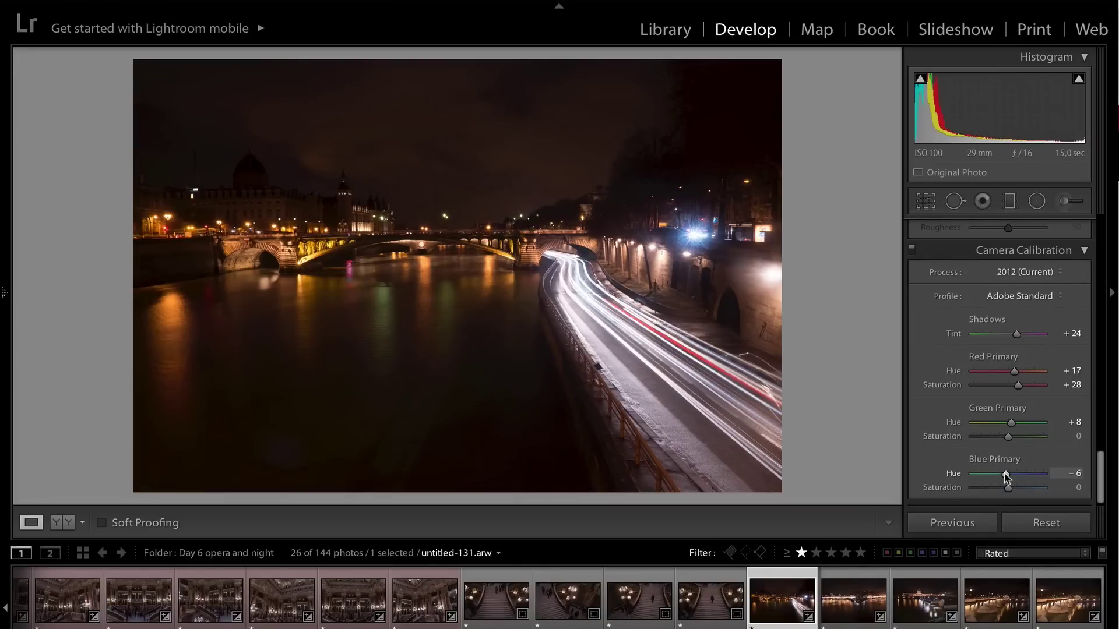
- Toggle the Camera Calibration panel off and back on to compare before and after
scroll(1007, 470, up, 2)
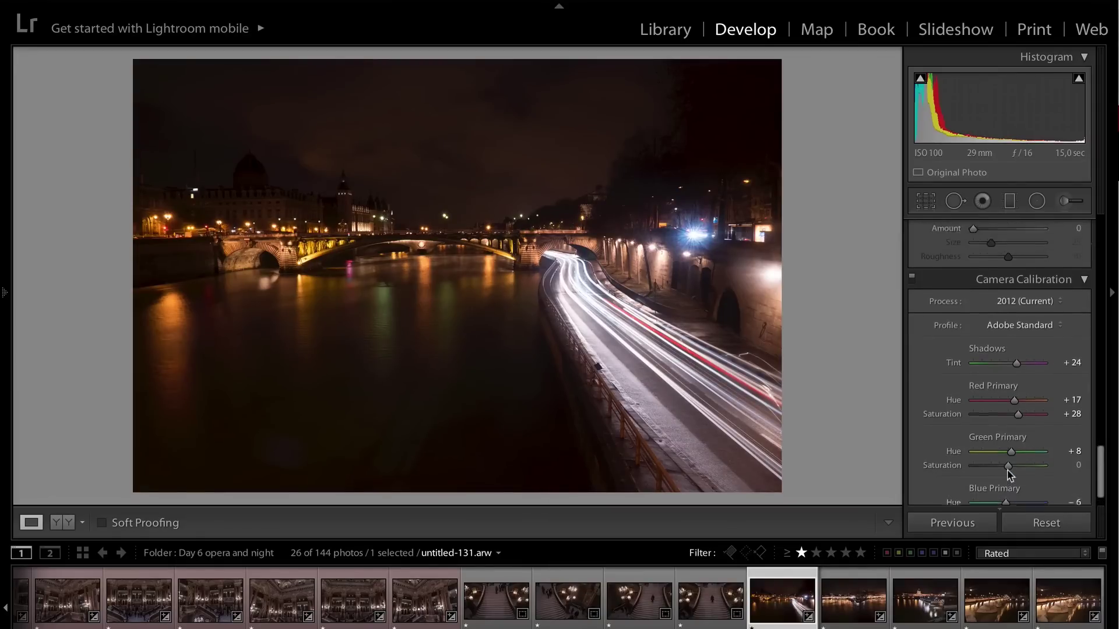
right_click(919, 287)
click(911, 288)
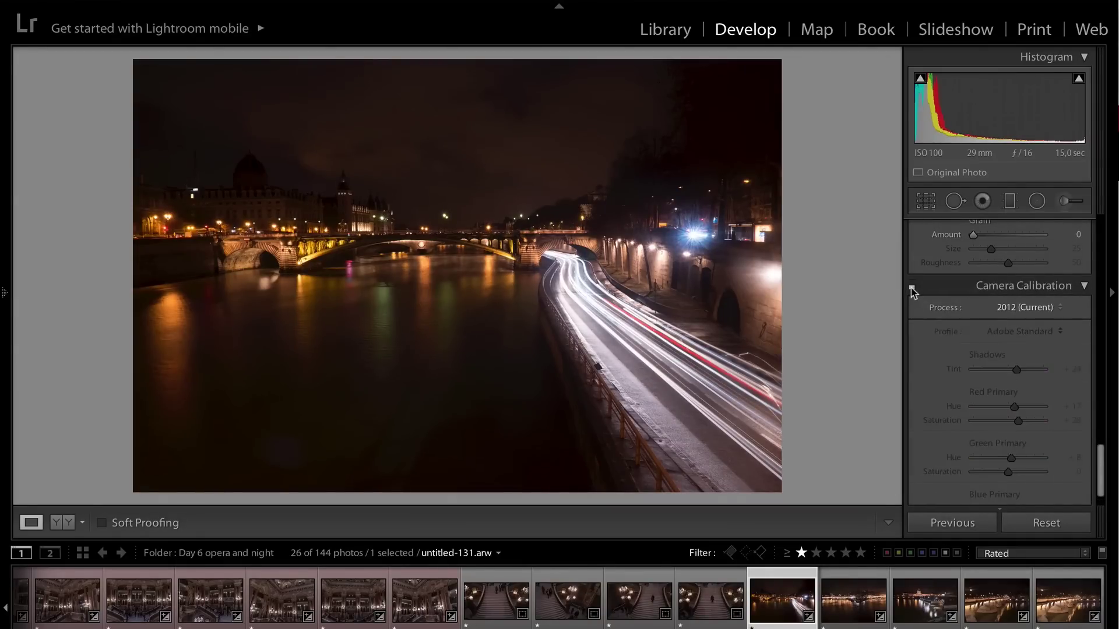
click(911, 287)
click(912, 286)
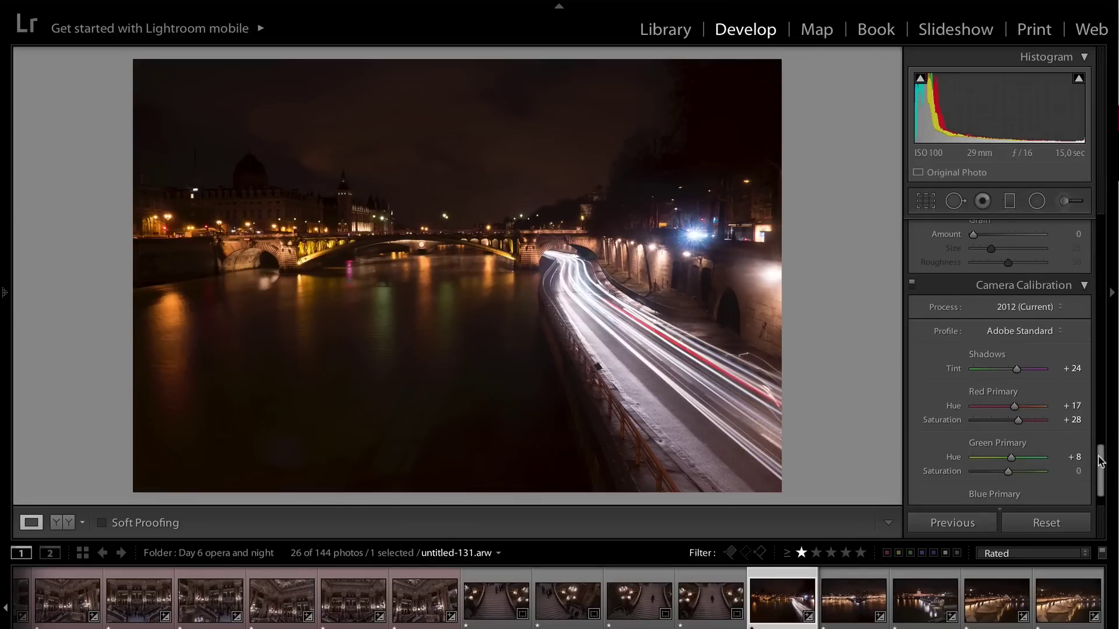
- Cool Temp to 3339, lift Shadows to +100 and pull Highlights to −100
drag(1100, 462, 1101, 220)
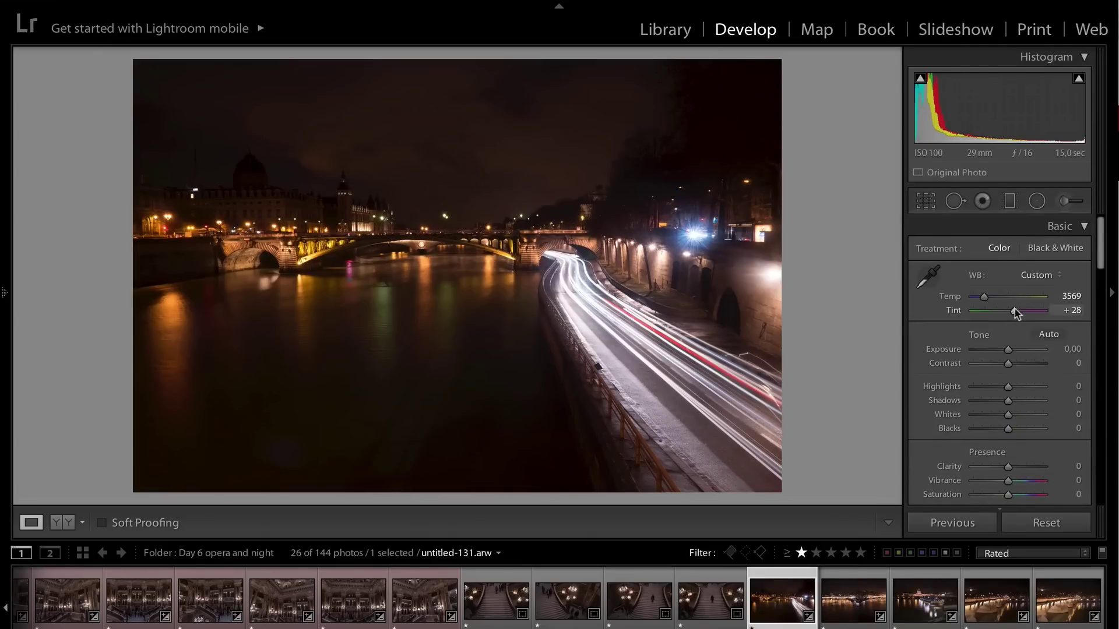
drag(985, 297, 983, 297)
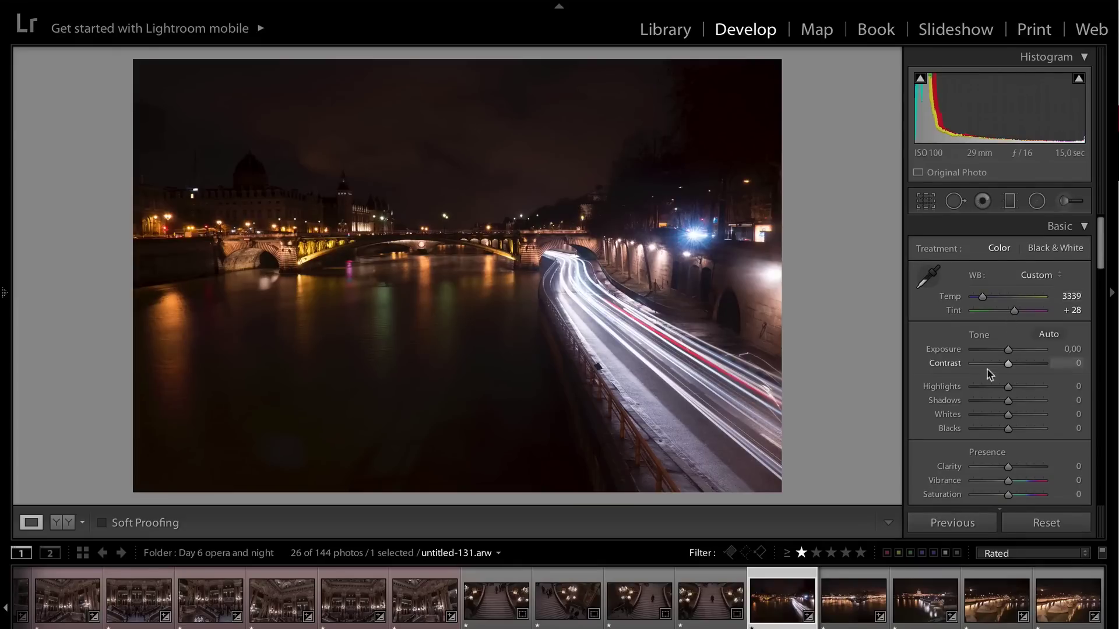
drag(1008, 401, 1069, 406)
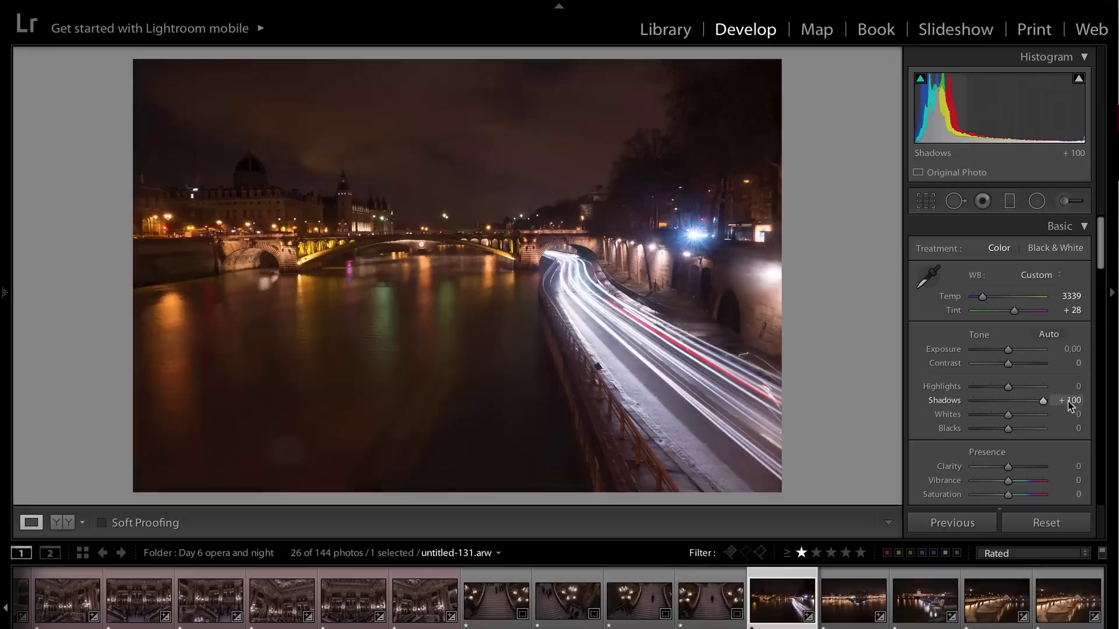
drag(1007, 387, 940, 390)
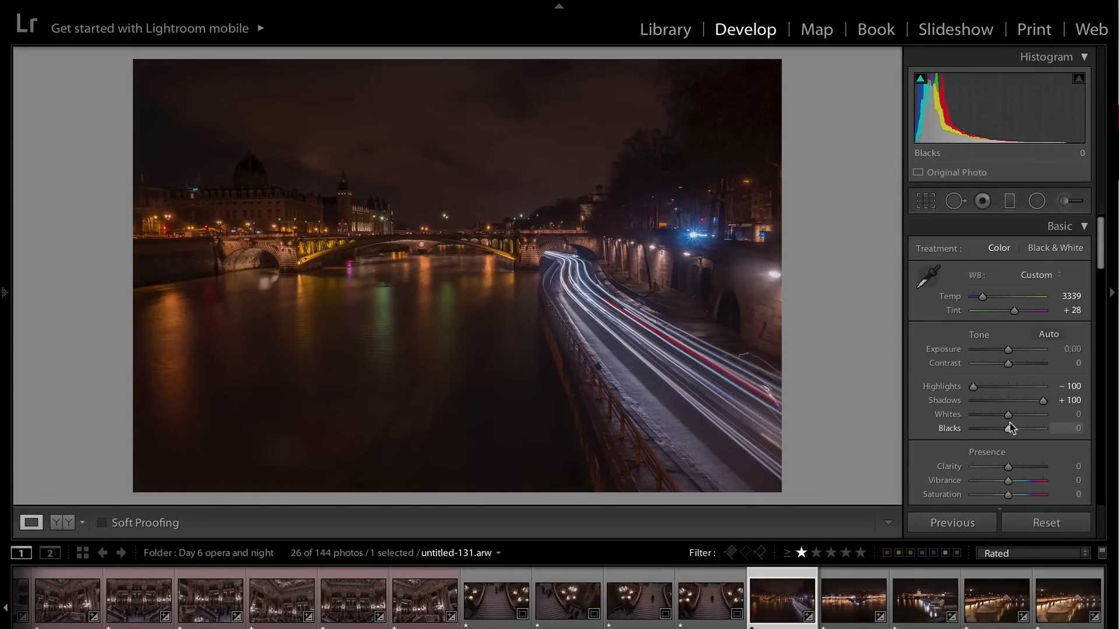
- Set Whites to +34 and Blacks to about −6 while checking clipping
key(shift)
drag(1009, 419, 1019, 418)
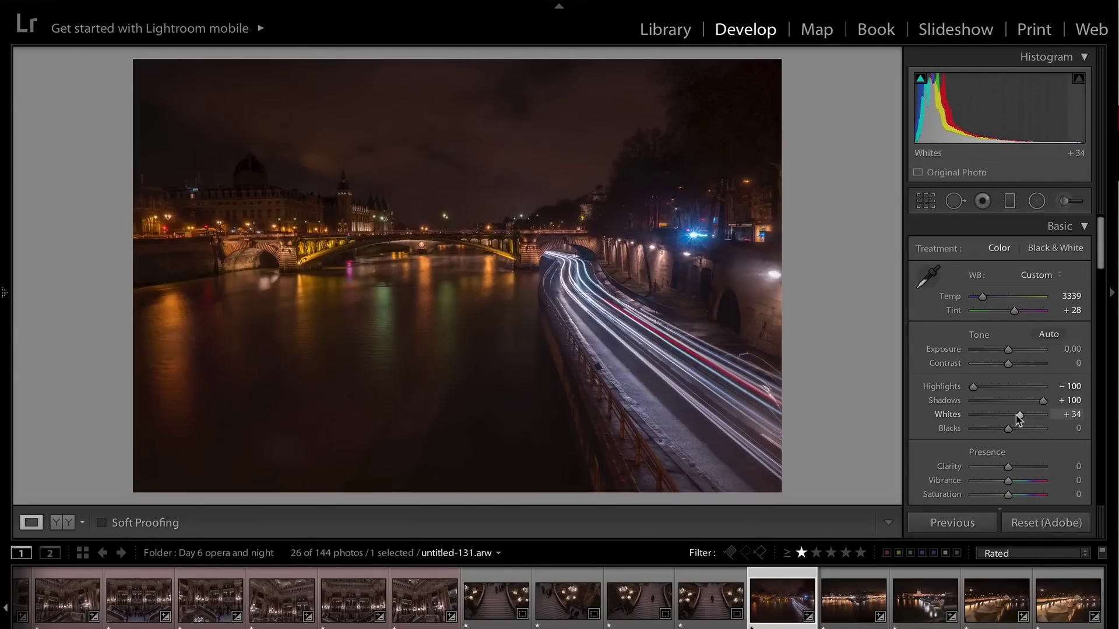
drag(1020, 415, 1005, 418)
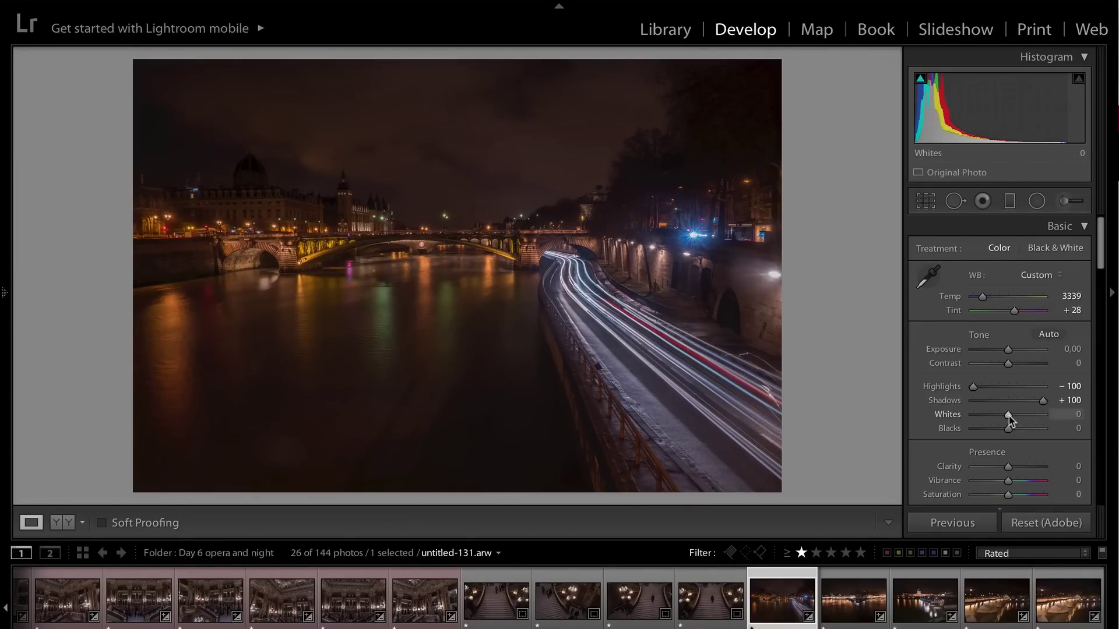
drag(1009, 416, 1021, 416)
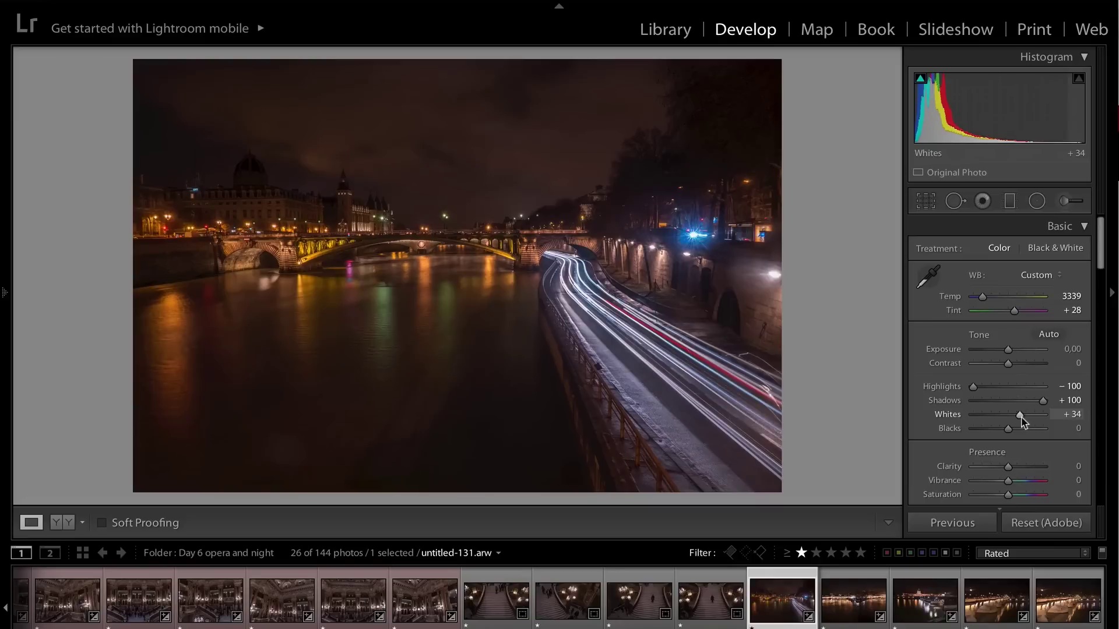
drag(1008, 429, 1007, 429)
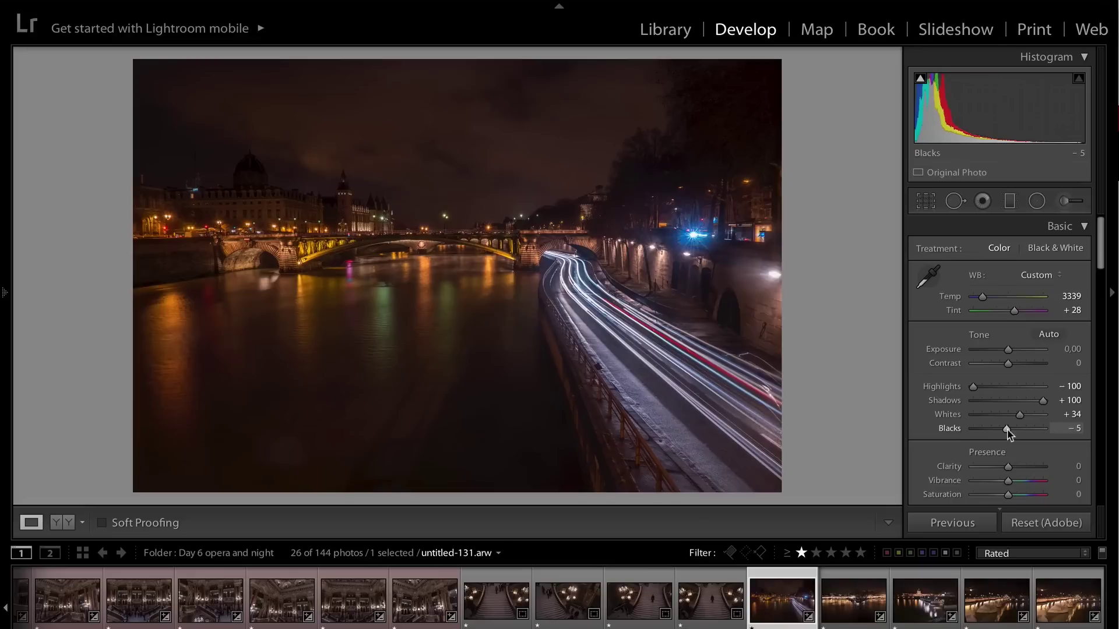
drag(1006, 429, 1006, 430)
alt+click(1008, 429)
key(shift)
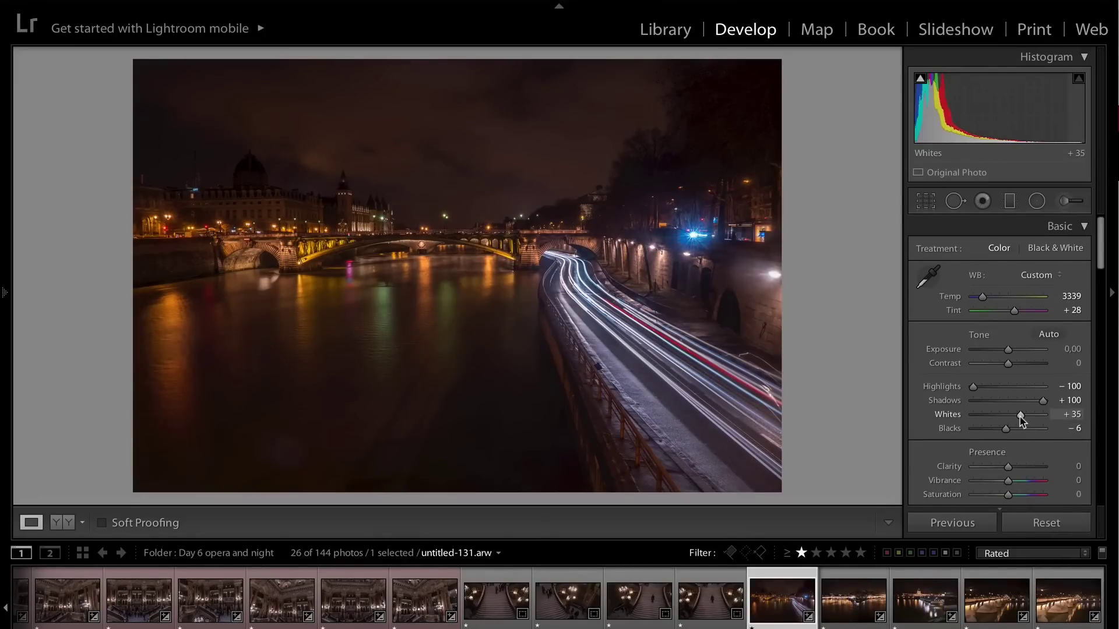
- Raise Whites to +45 and Blacks to −9 with clipping preview, keeping Exposure at 0,00
alt+click(1020, 415)
drag(1021, 418, 1006, 430)
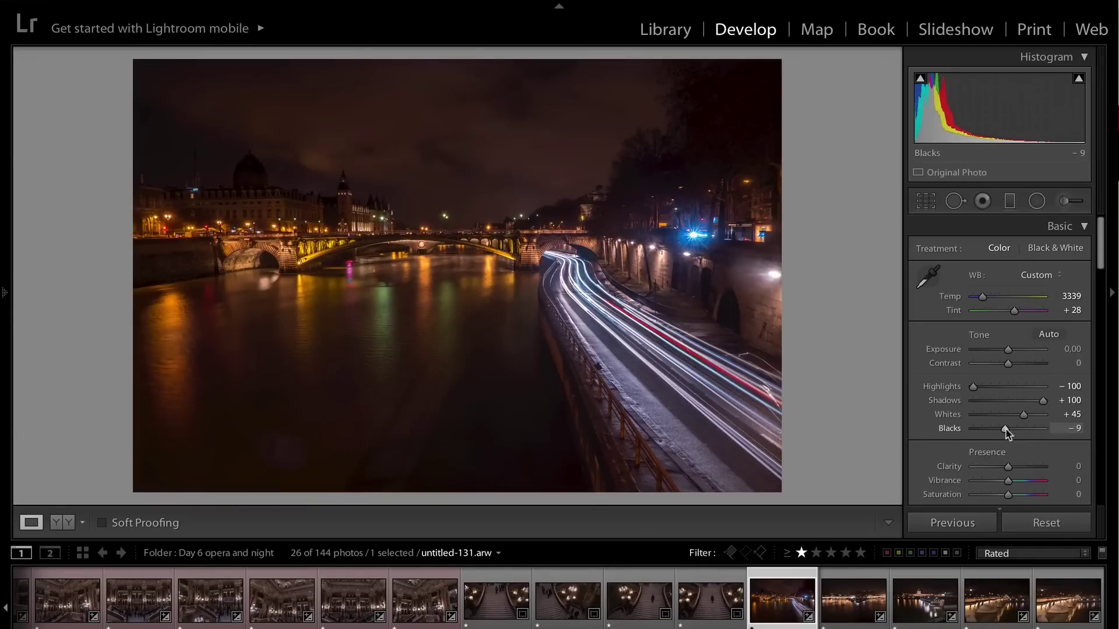
drag(1008, 351, 1013, 351)
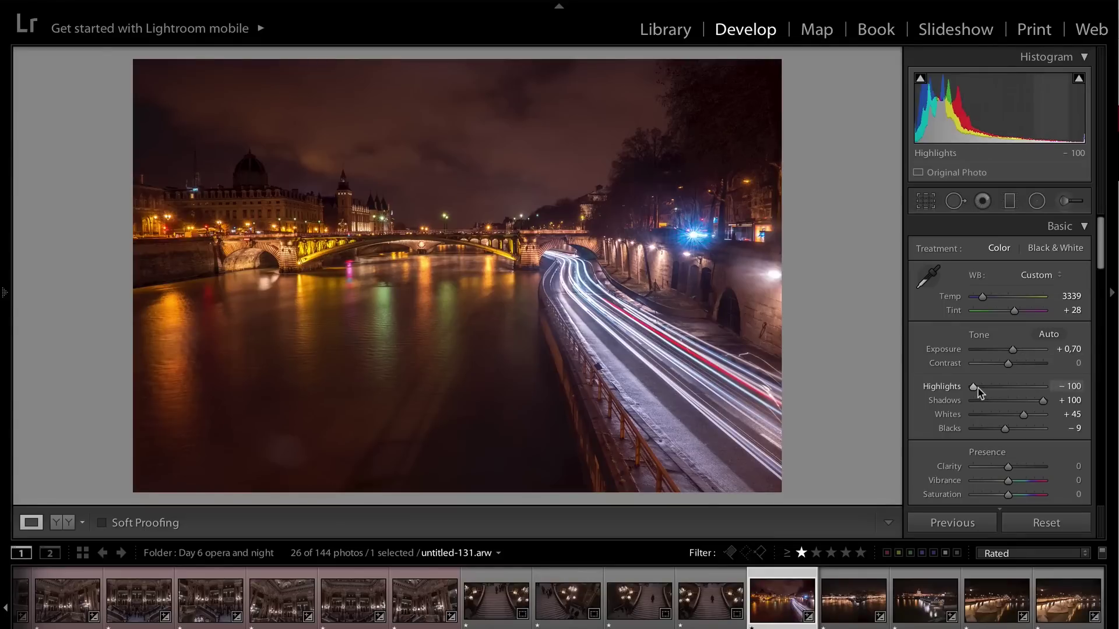
drag(974, 388, 997, 392)
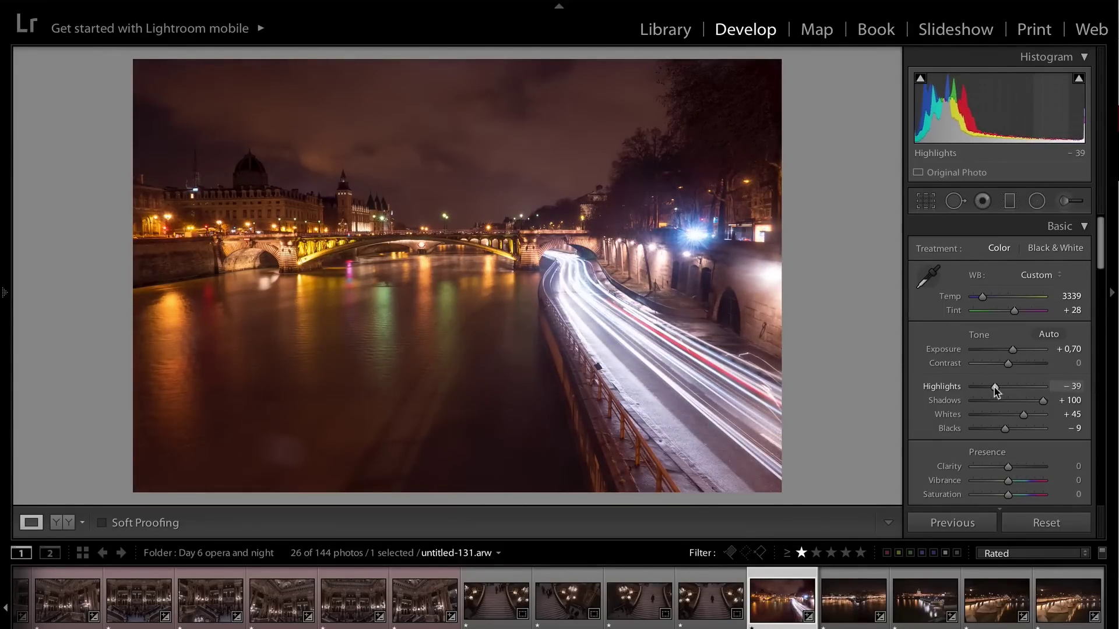
double_click(1012, 351)
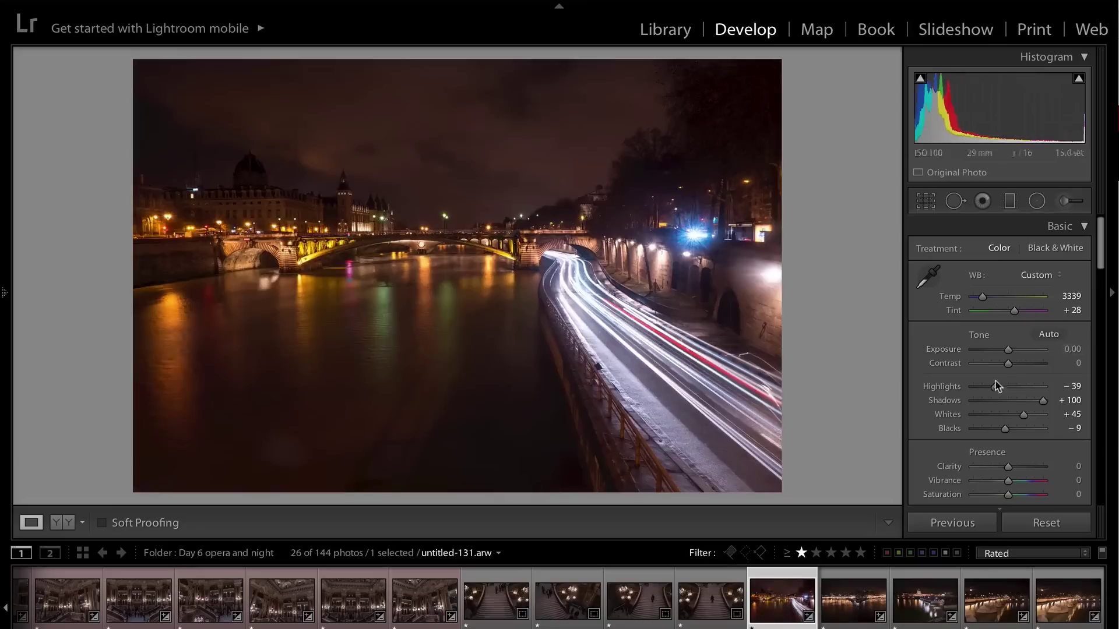
- Set Highlights to −31 and lower Clarity to −17
drag(995, 386, 965, 389)
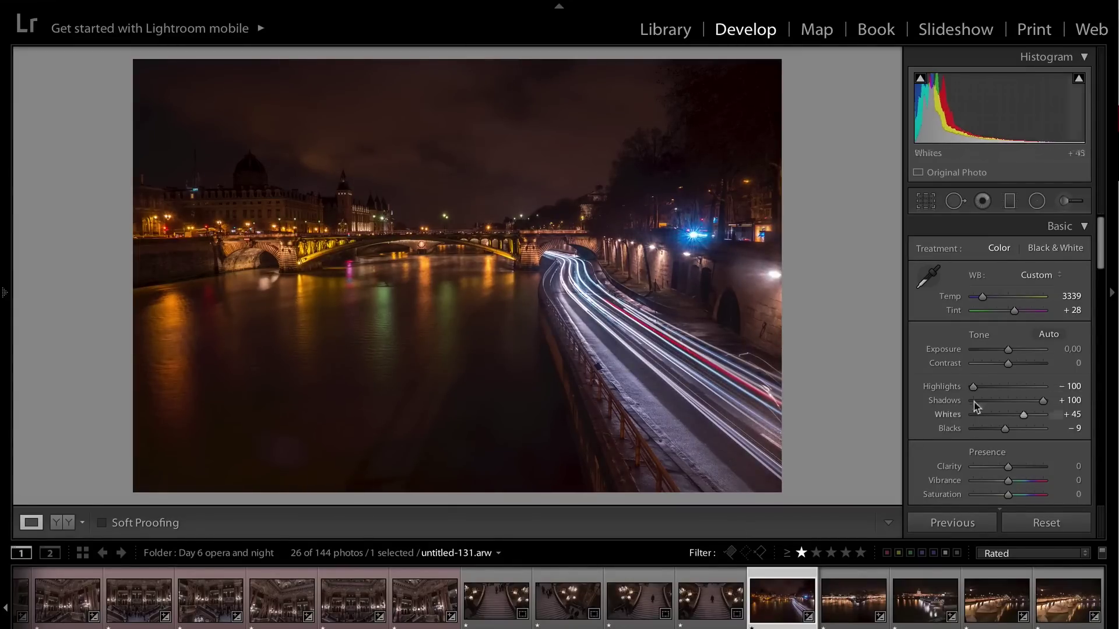
drag(977, 386, 998, 392)
scroll(1006, 391, down, 5)
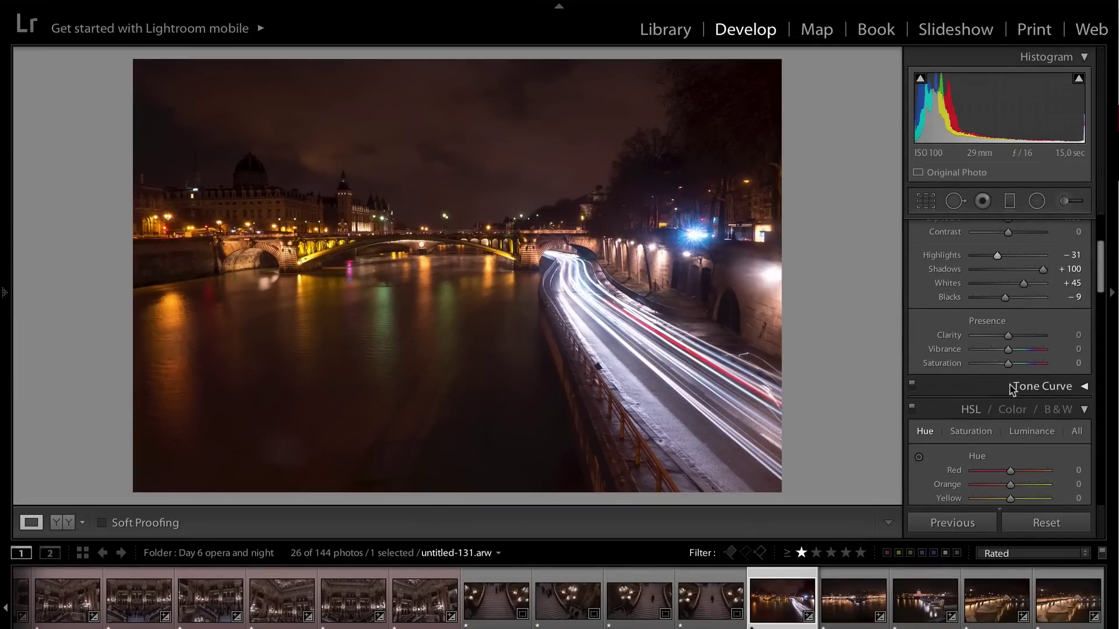
drag(1005, 337, 1004, 341)
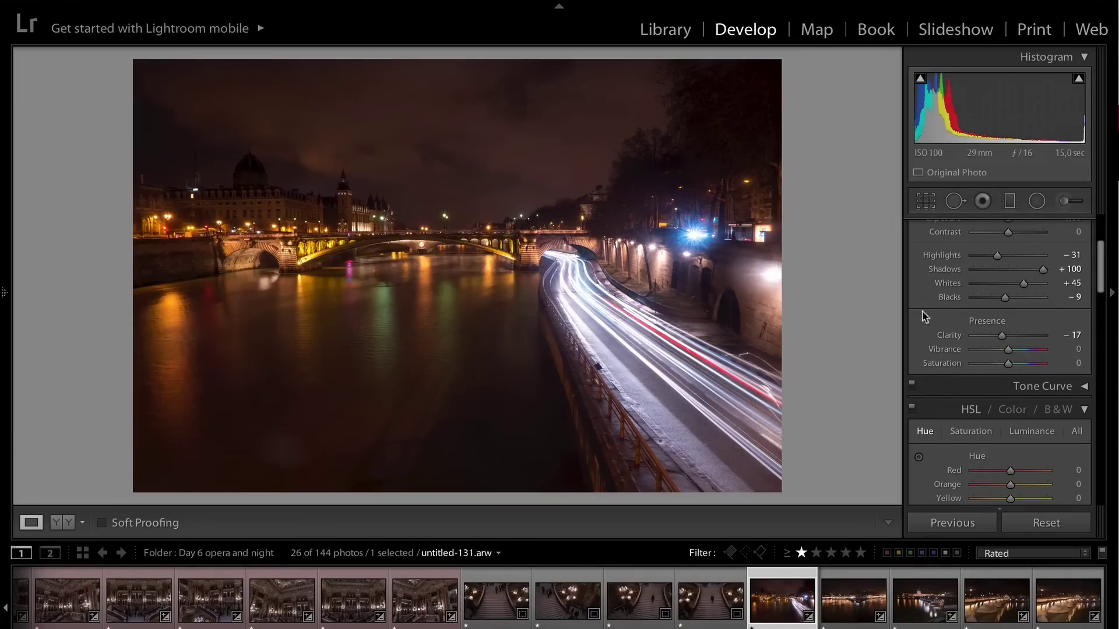
scroll(956, 326, down, 8)
scroll(988, 347, down, 1)
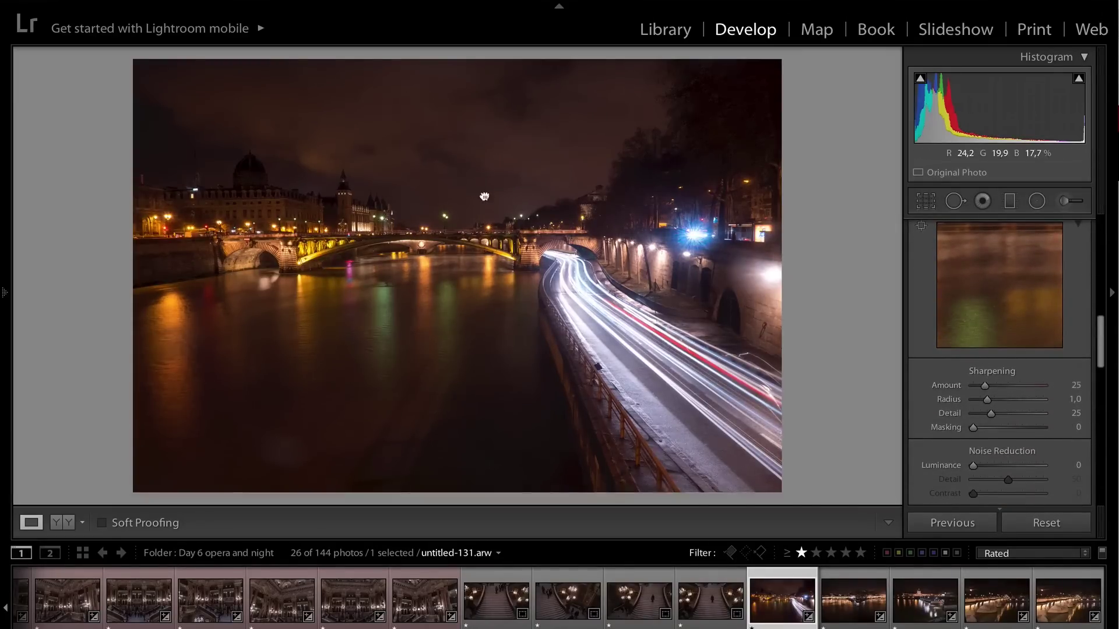
- Zoom to 1:1 on the bridge, raise sharpening Amount and set Masking to 19 using the mask preview
click(513, 213)
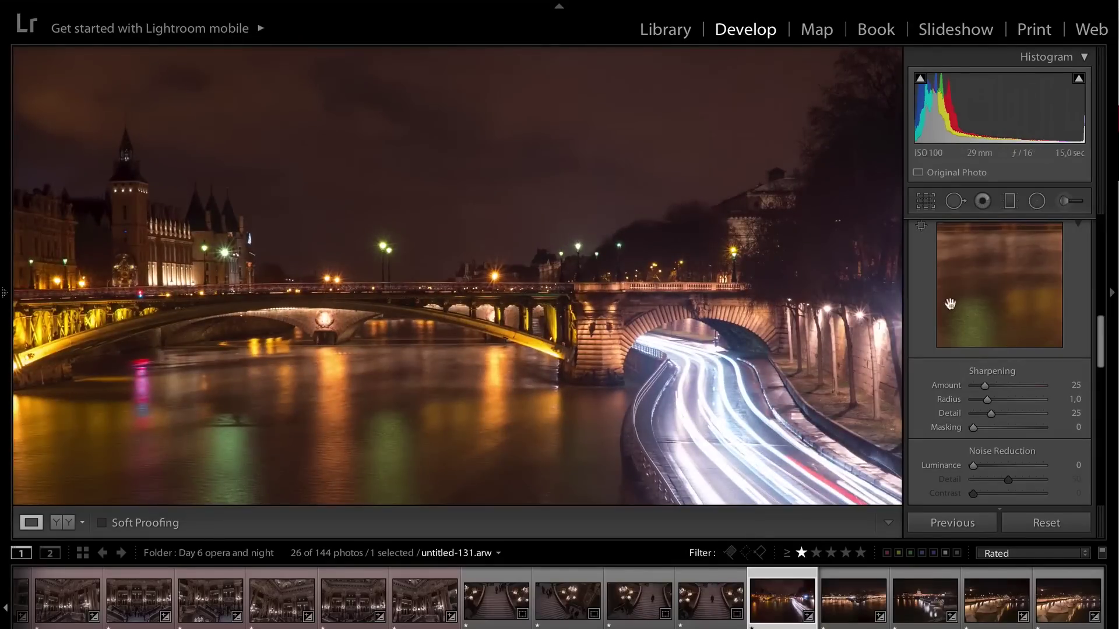
drag(501, 219, 563, 312)
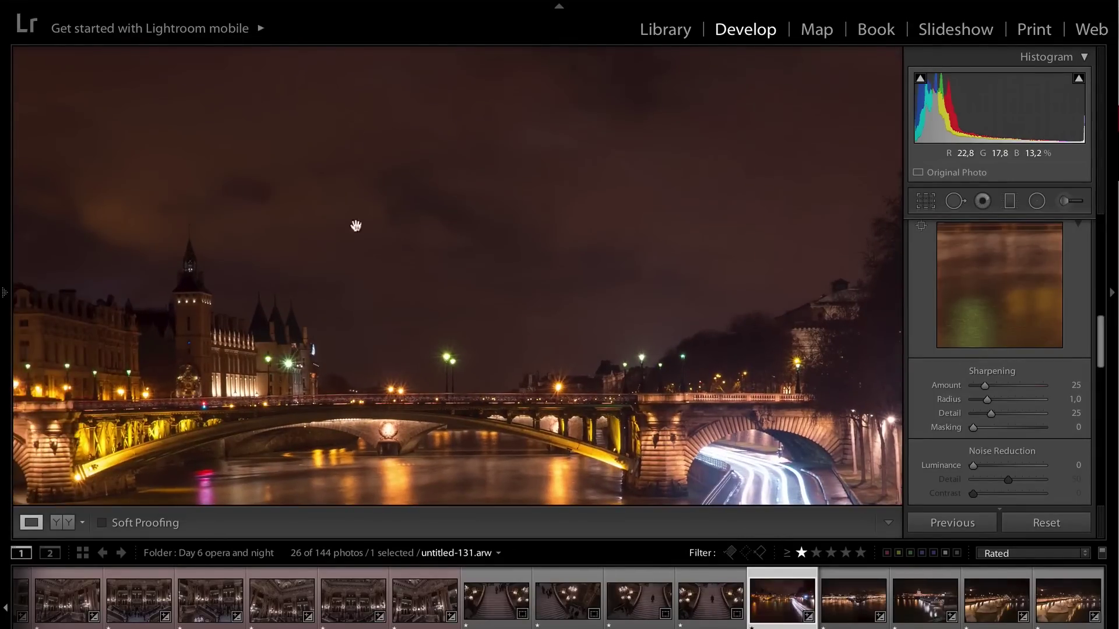
key(i)
key(i)
key(i)
drag(986, 388, 1015, 389)
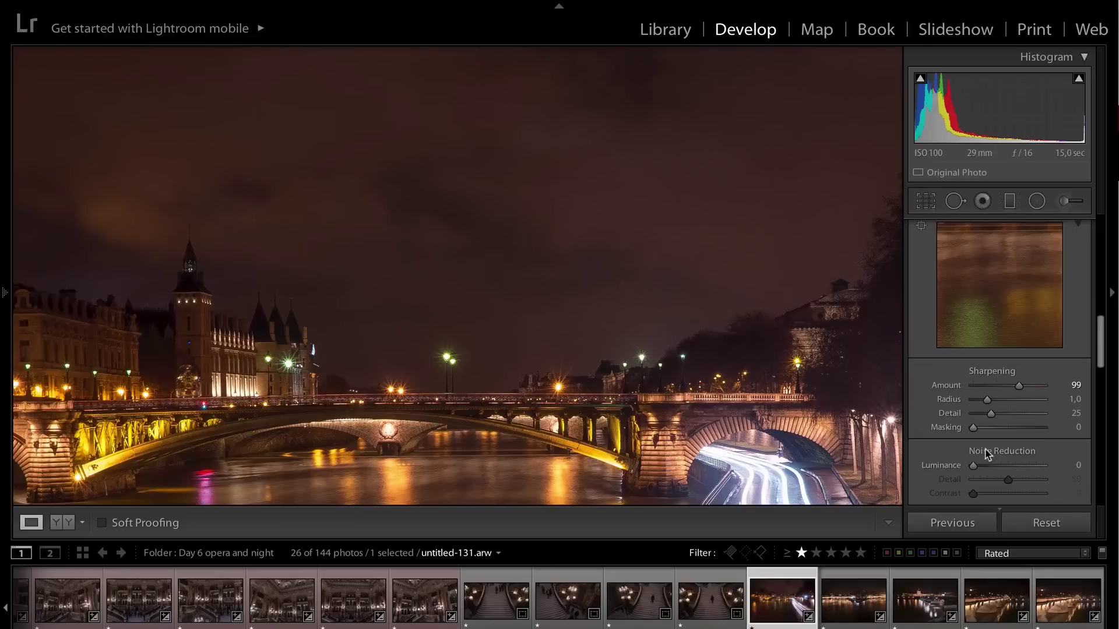
key(alt)
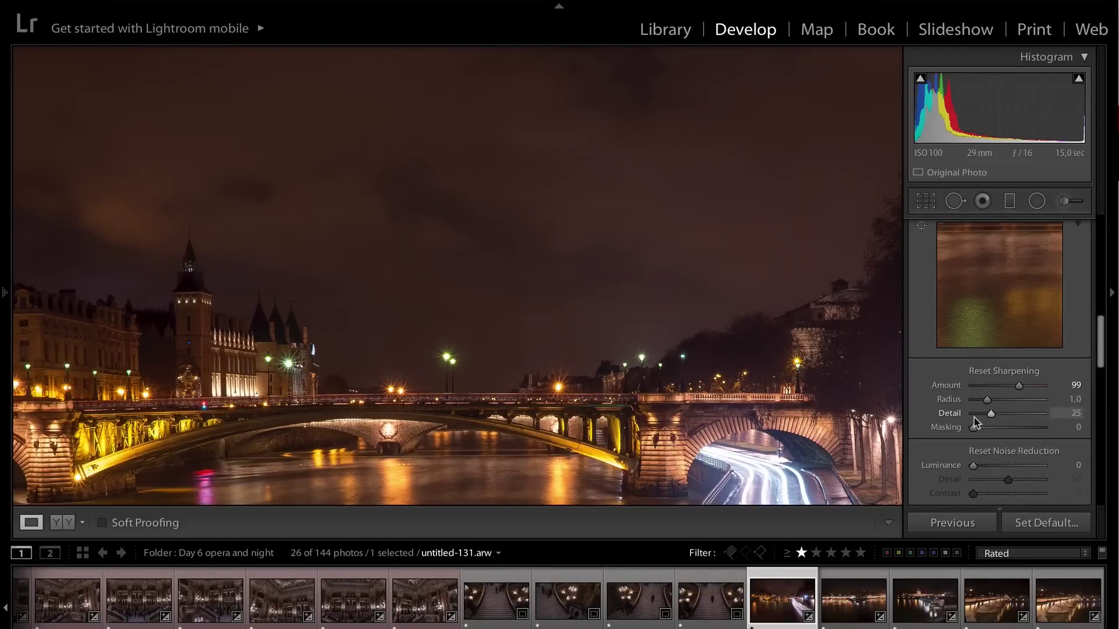
drag(977, 427, 988, 430)
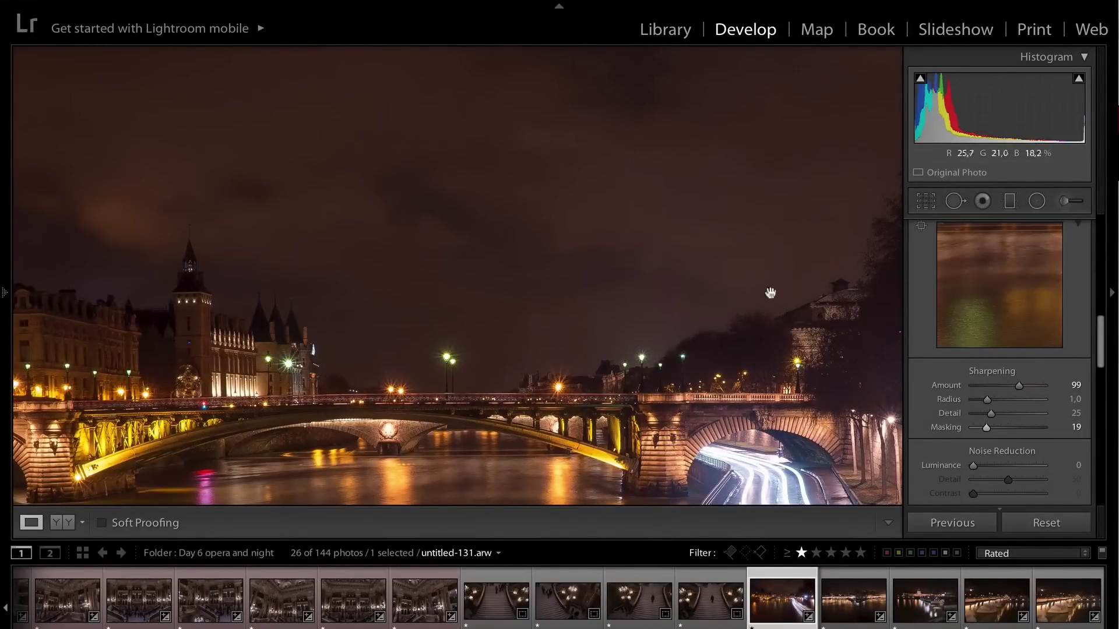
- Set Luminance noise reduction to 10, trim sharpening Amount to 91, and return to Fit view
drag(972, 466, 981, 471)
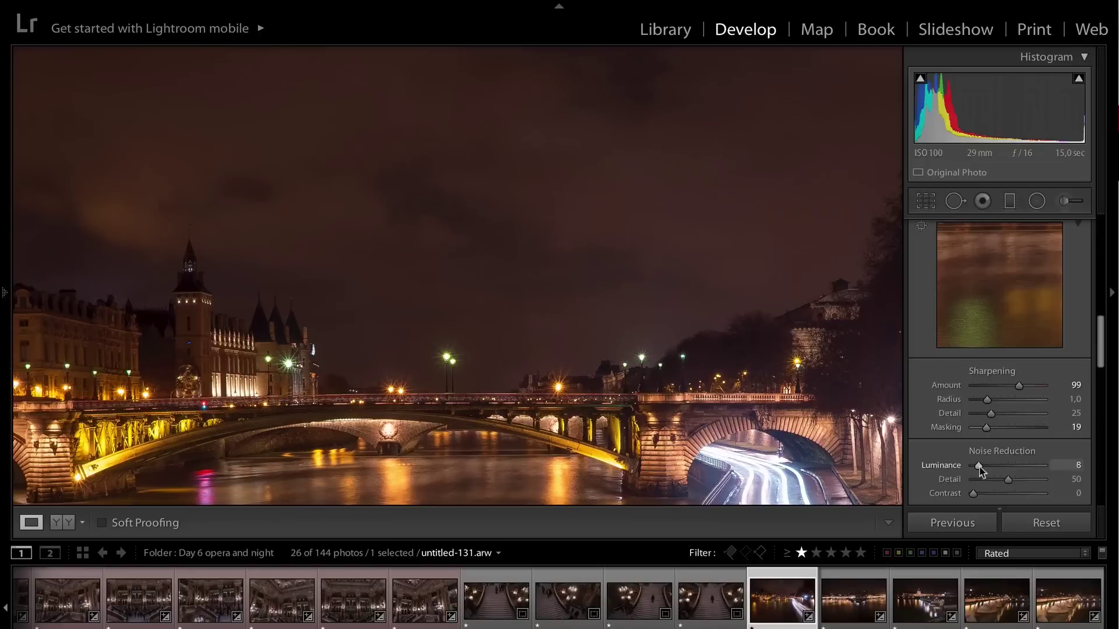
drag(1019, 386, 1013, 388)
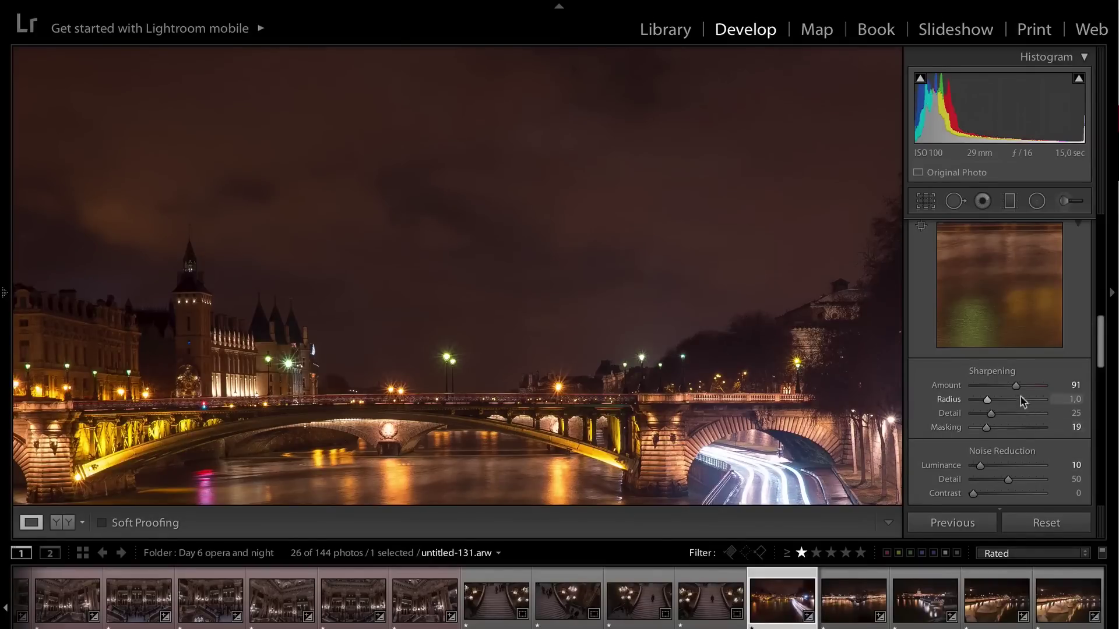
drag(976, 273, 1003, 345)
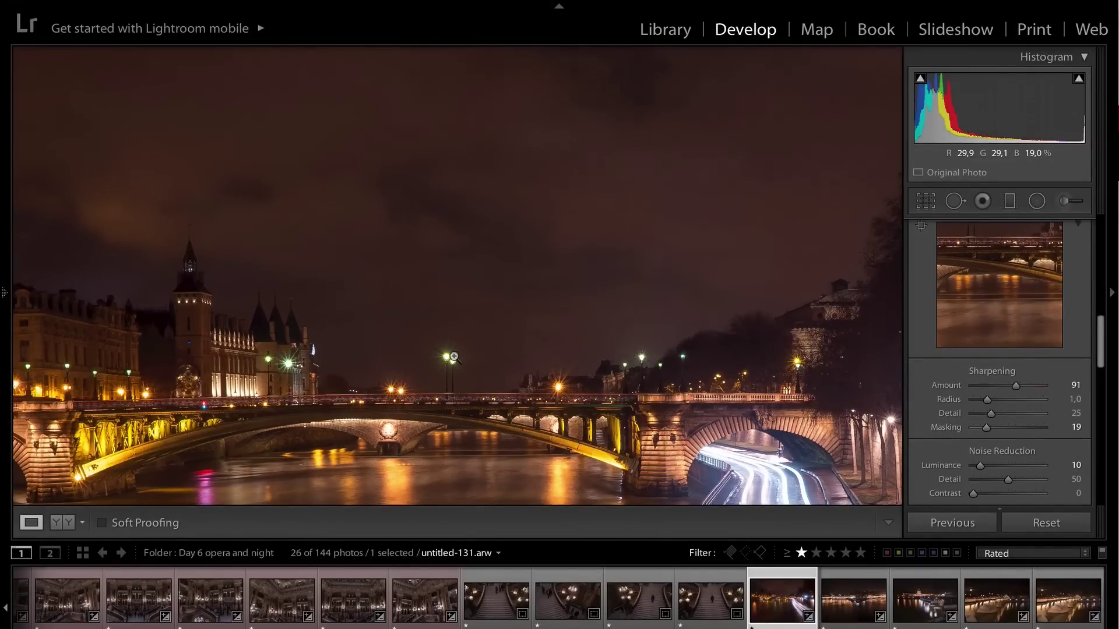
click(439, 270)
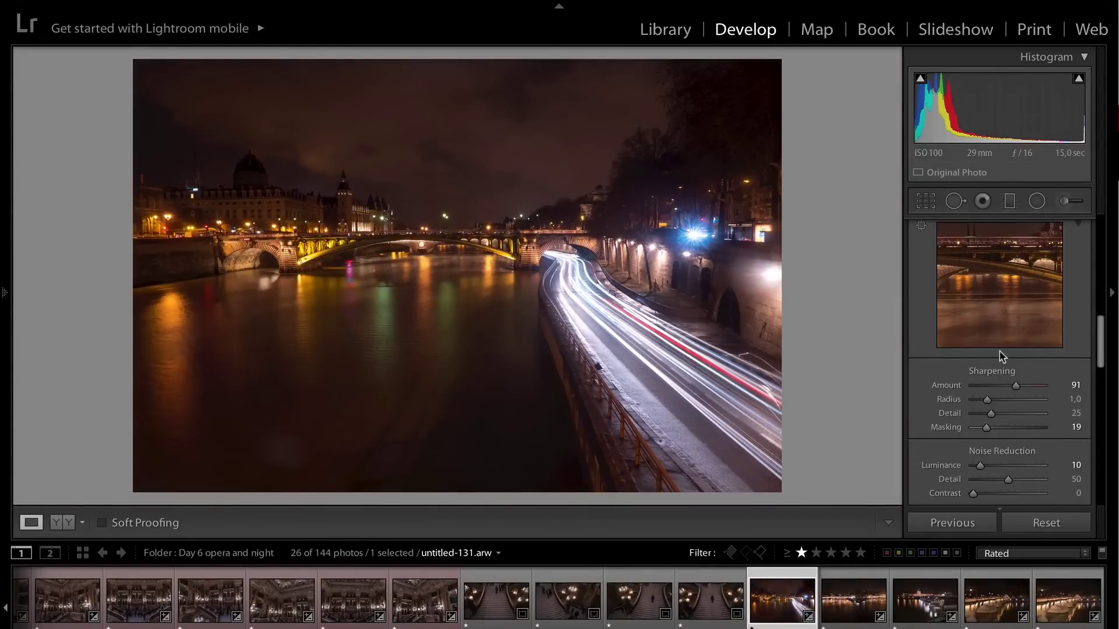
scroll(997, 351, down, 5)
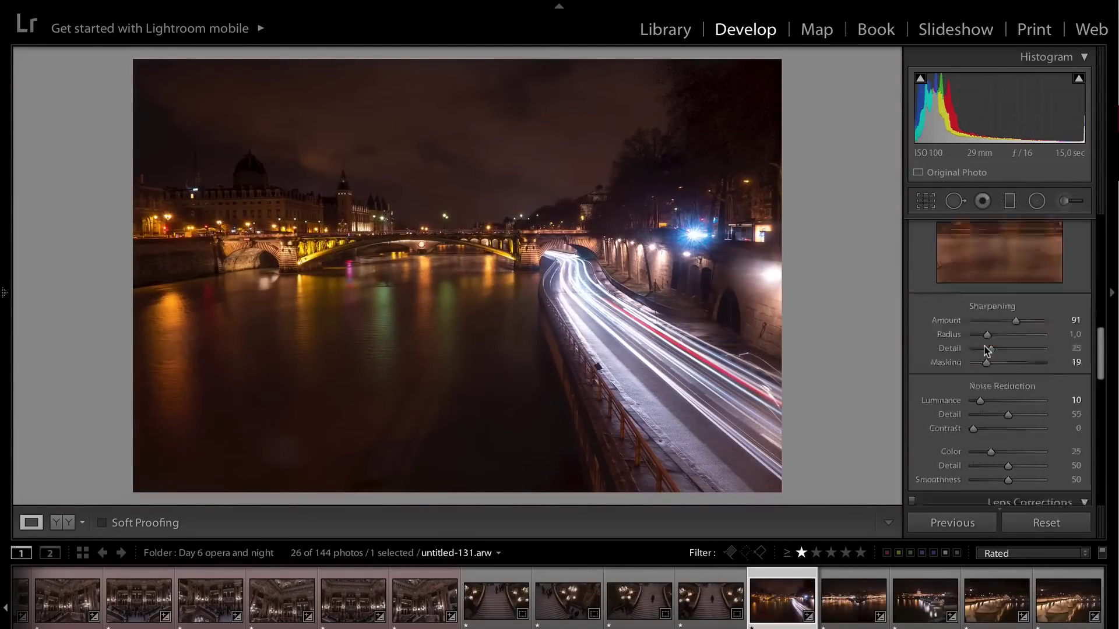
- Enable Profile Corrections and Remove Chromatic Aberration, and apply Upright Auto
click(970, 324)
click(984, 338)
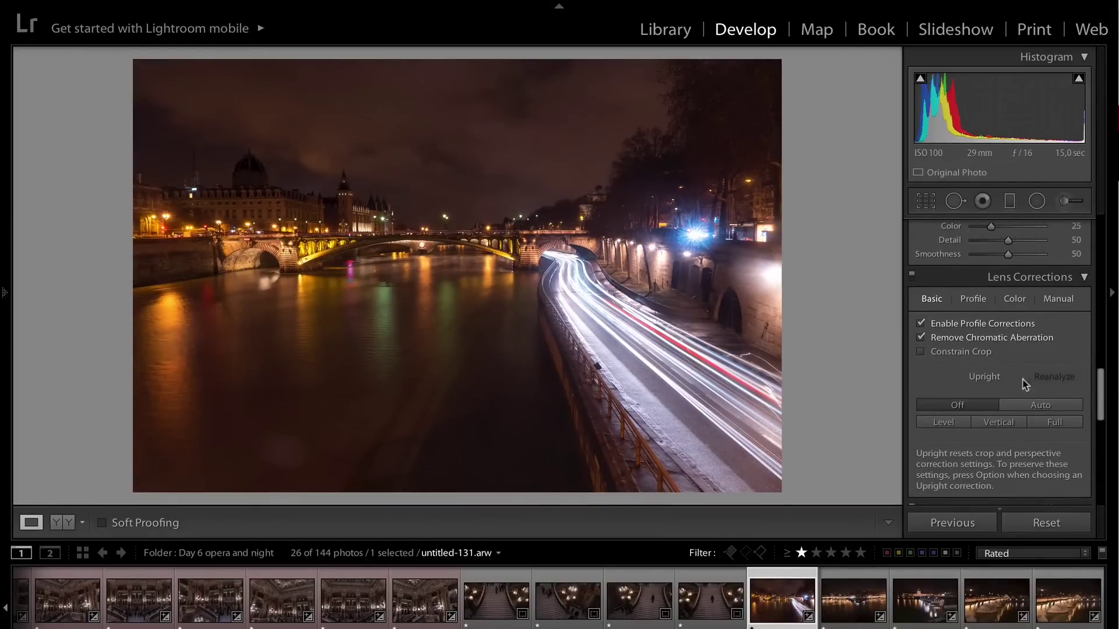
click(1053, 405)
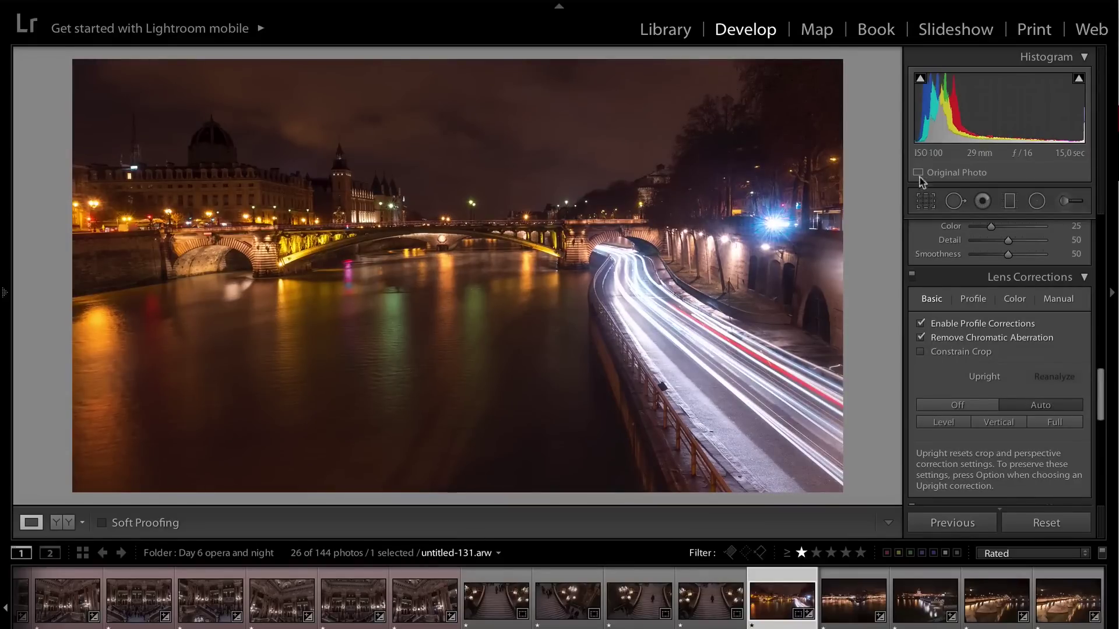
click(931, 204)
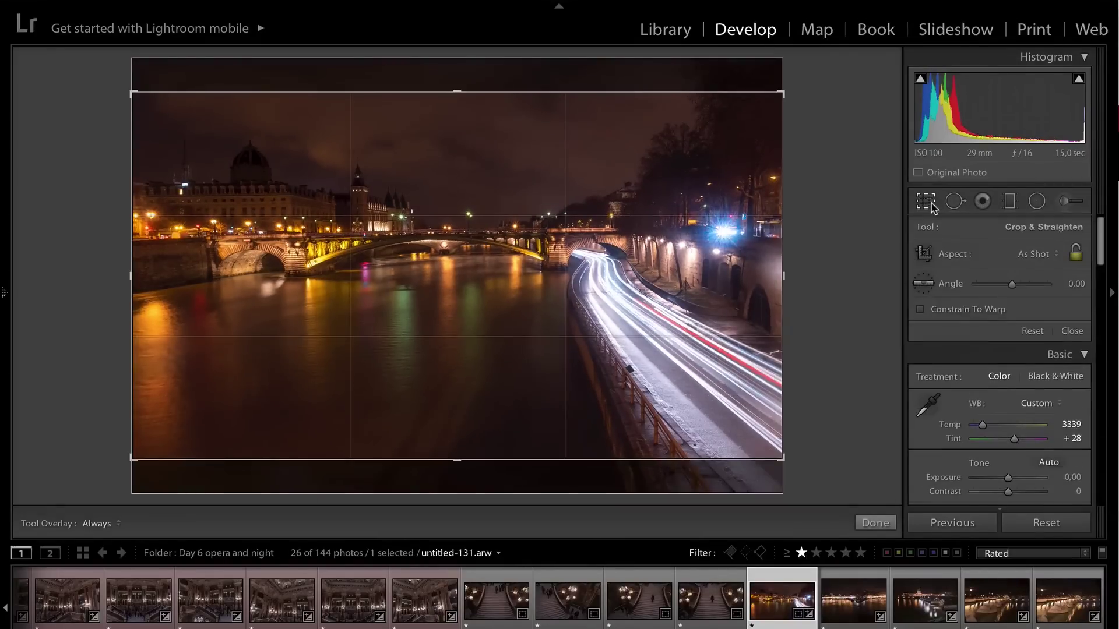
- Reset the crop, straighten 0,77° along the bridge, and trim the bottom edge up
click(1032, 331)
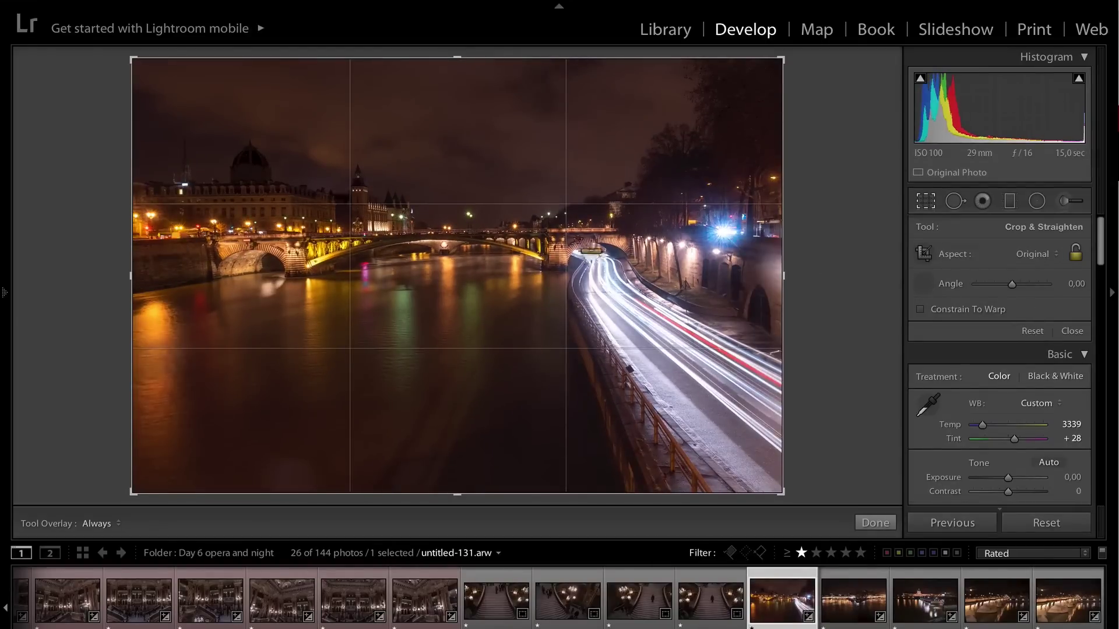
drag(604, 229, 313, 233)
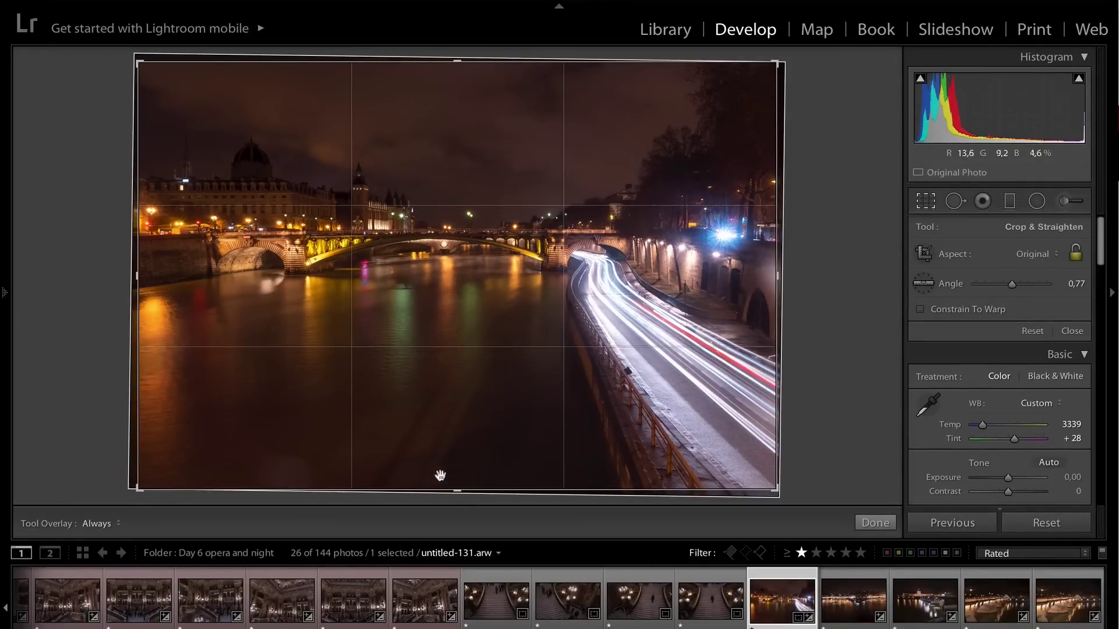
drag(458, 492, 460, 462)
key(r)
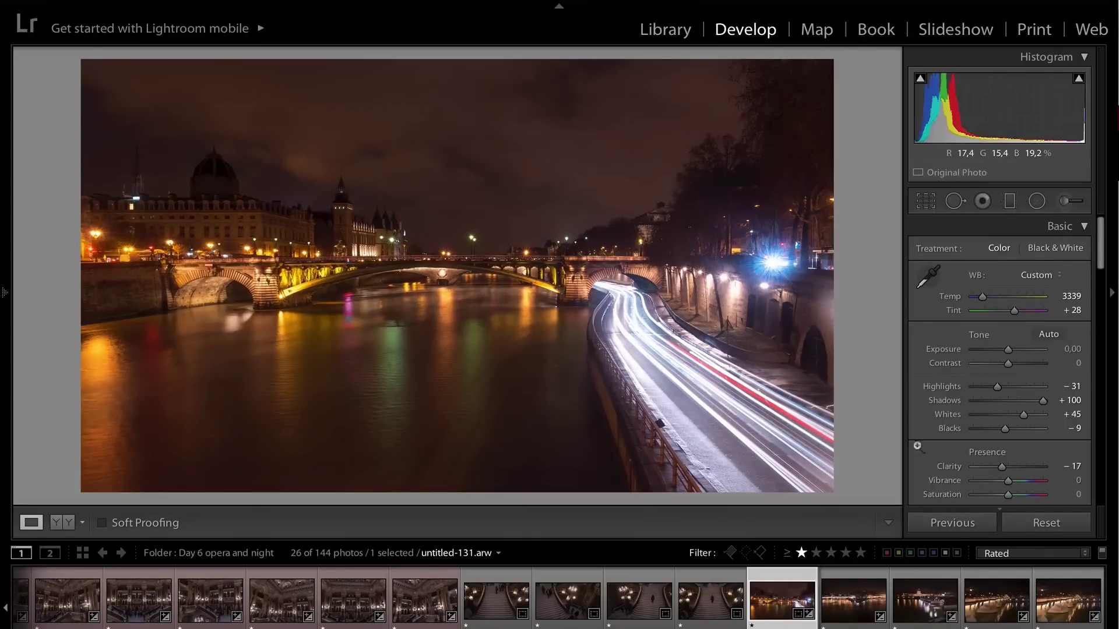
- Inspect the cropped Seine photo at close zoom, leaving Effects vignetting and grain at 0
drag(1102, 262, 1103, 450)
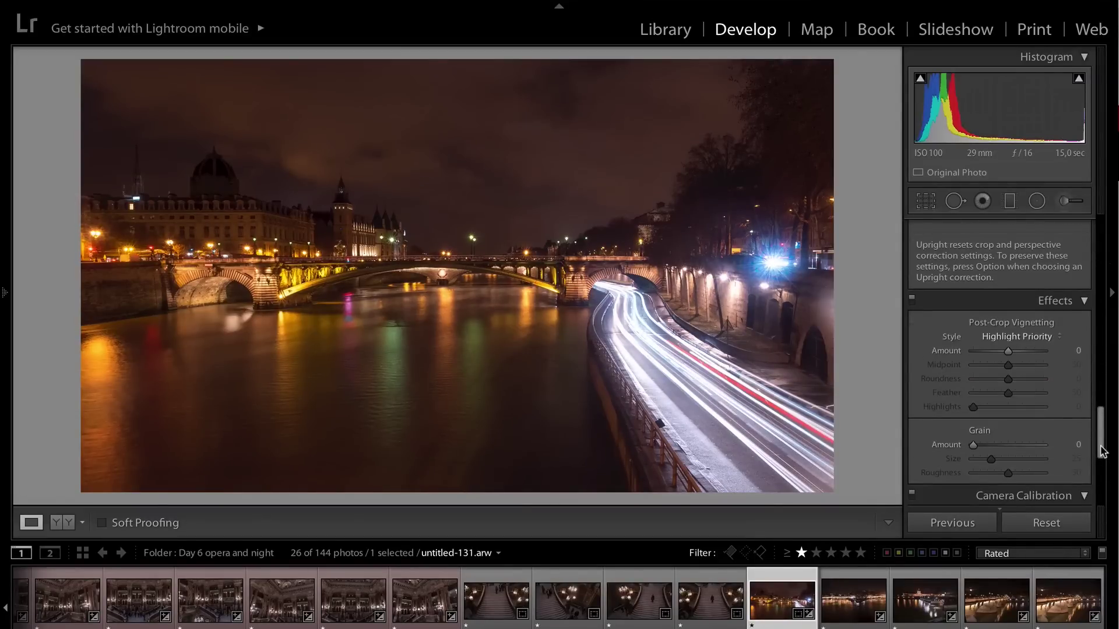
click(423, 174)
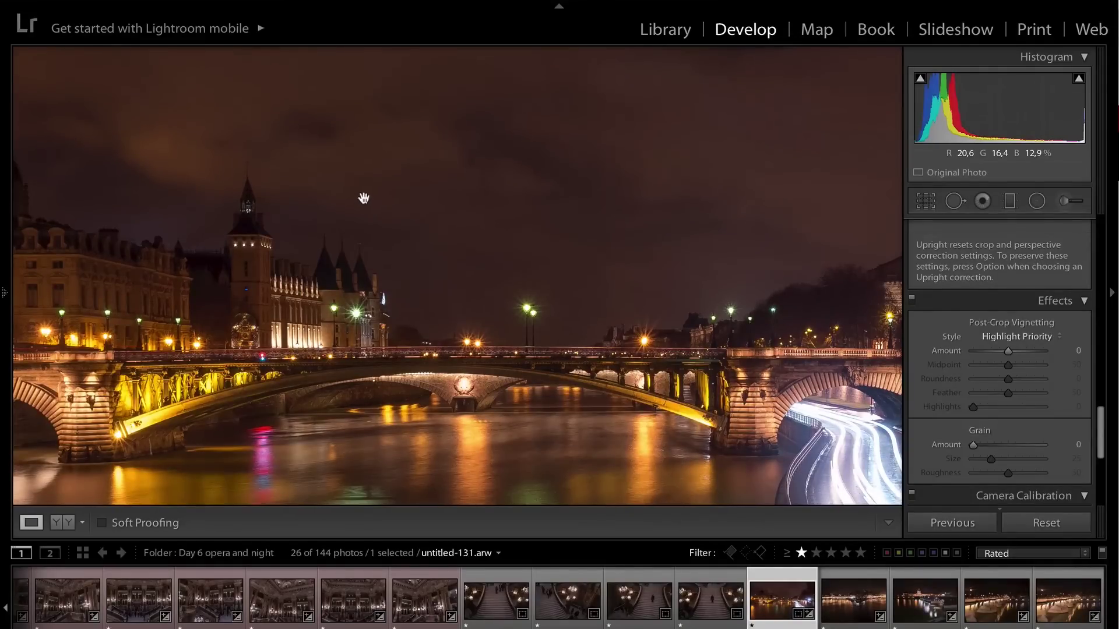
click(552, 277)
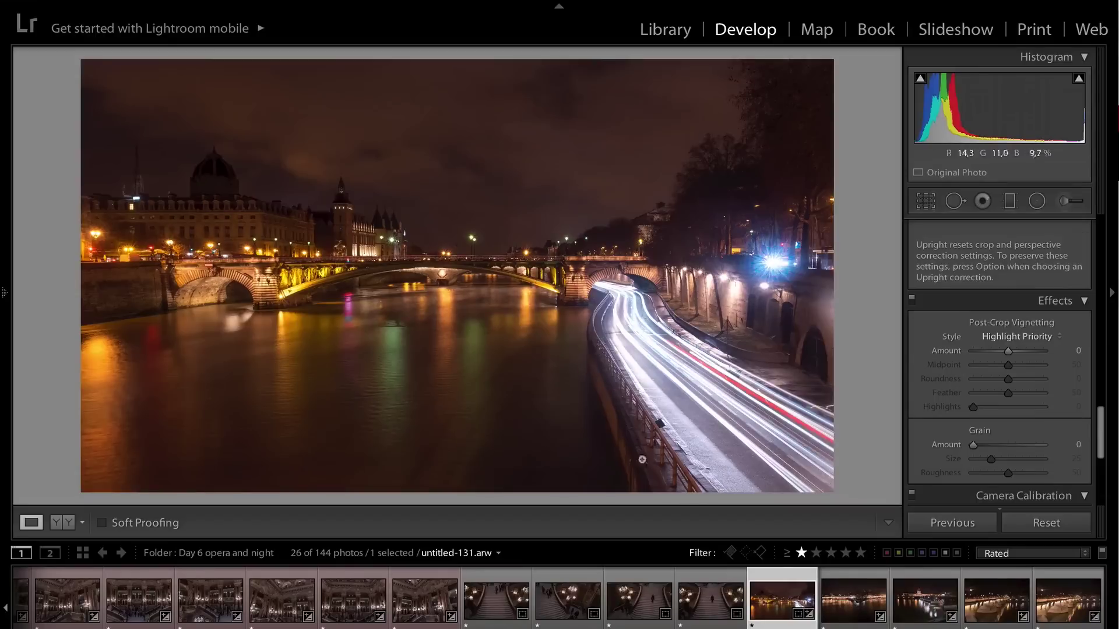
- Toggle the light-trail photo's info overlay on and off, then open untitled-139
click(855, 606)
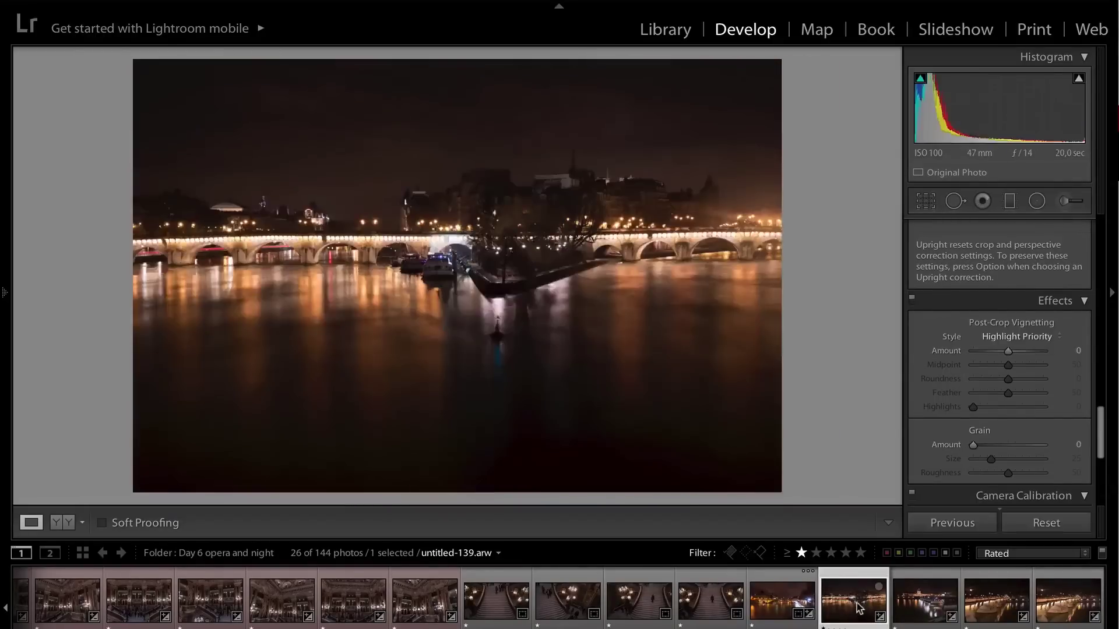
click(771, 604)
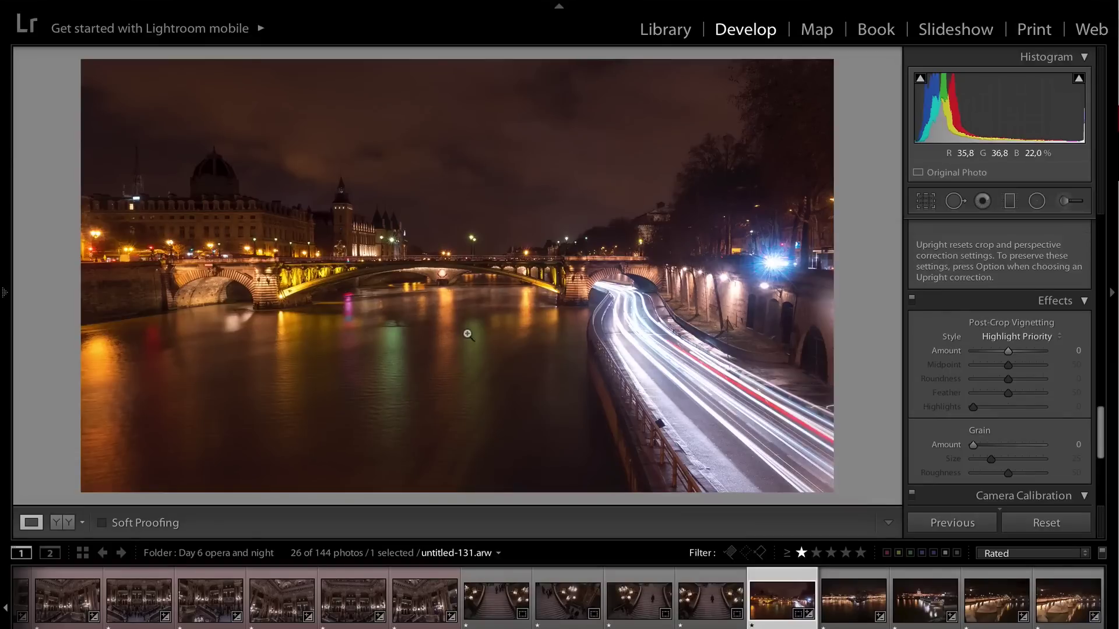
key(i)
key(i)
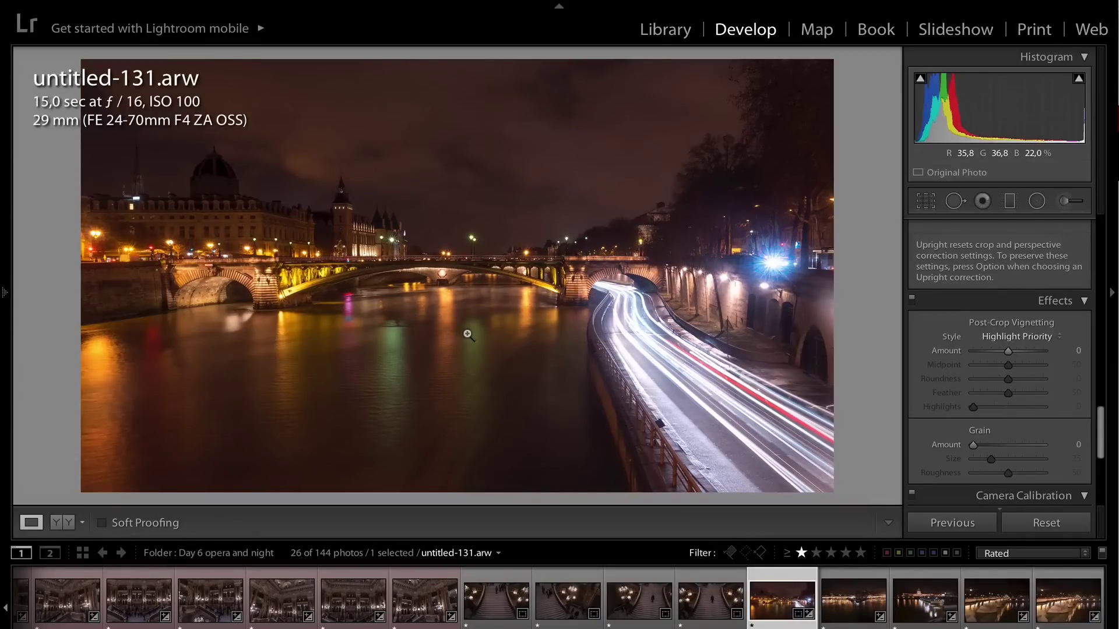
key(i)
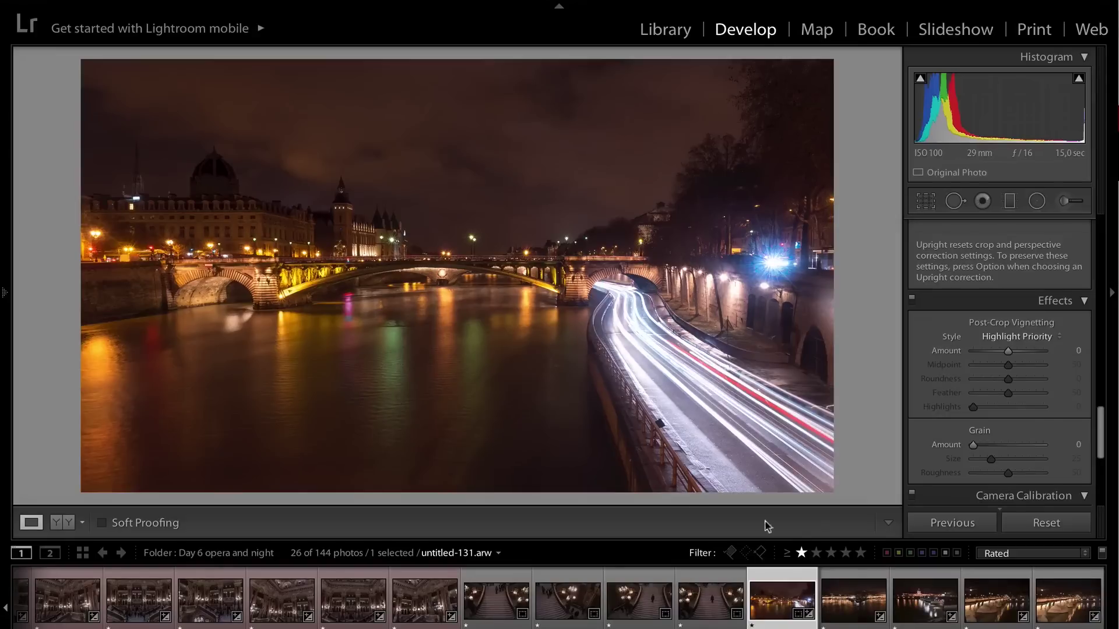
click(852, 609)
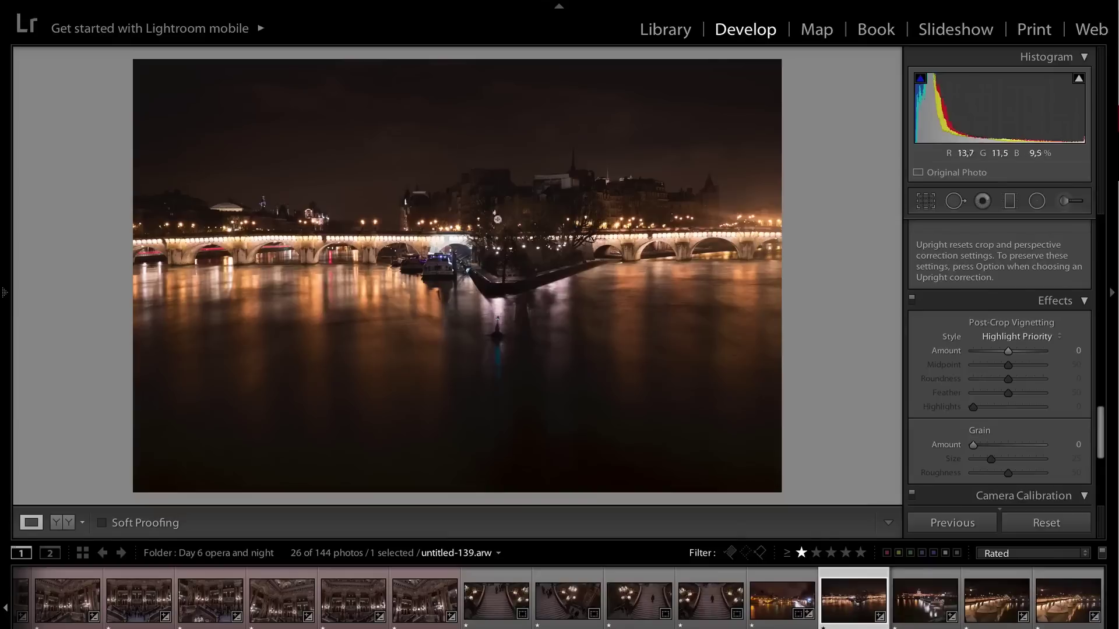
- Inspect the bridge in untitled-141 at 1:1 in two spots, returning to full view
click(928, 612)
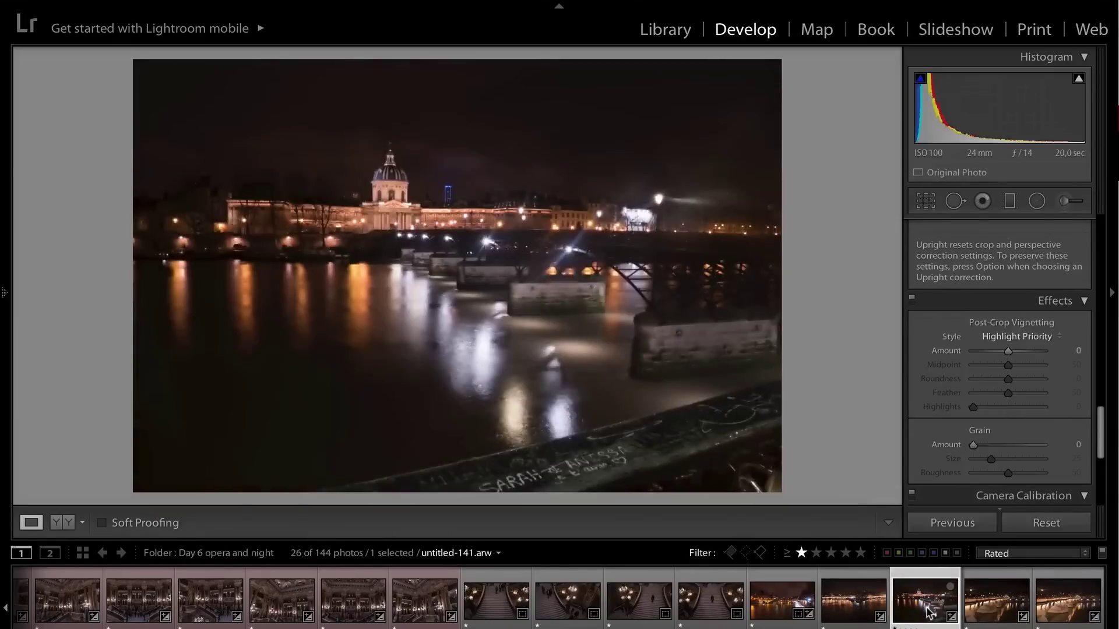
click(687, 257)
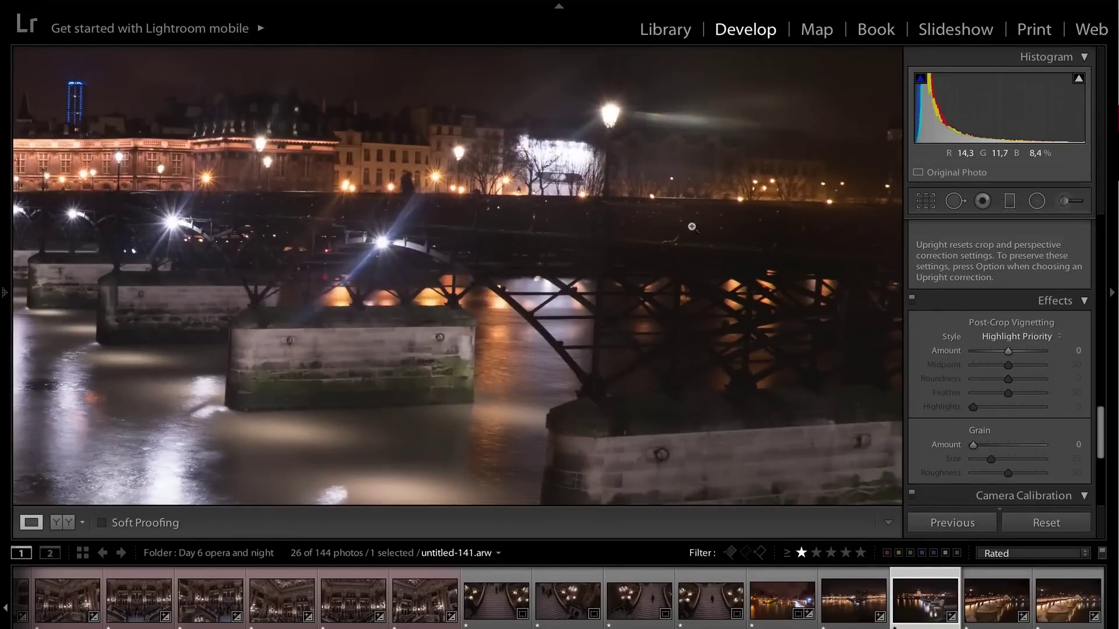
click(692, 227)
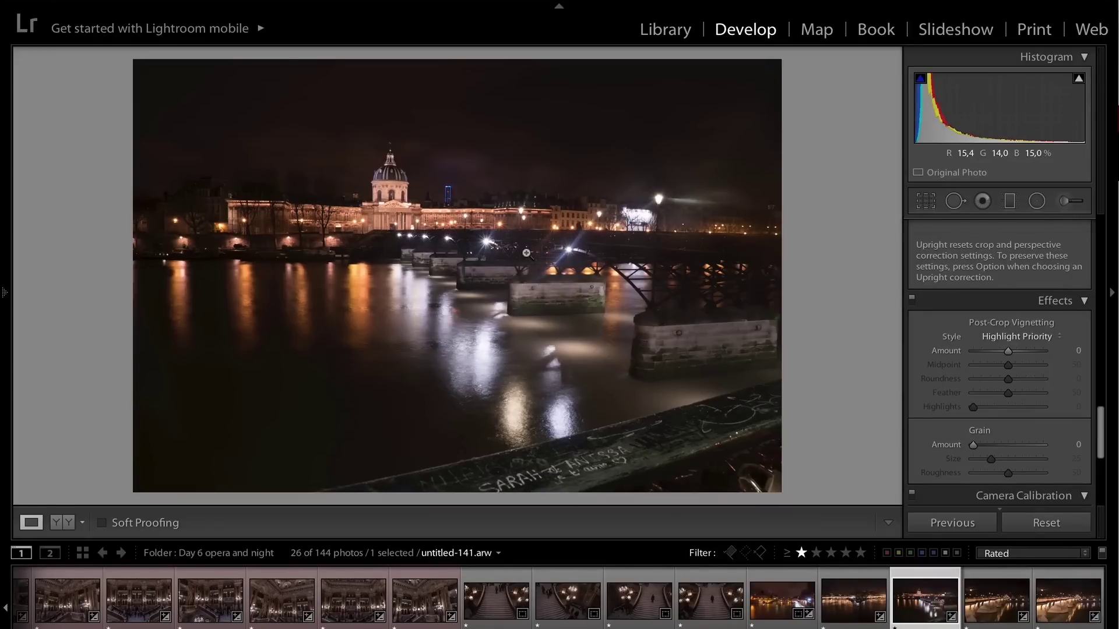
click(736, 249)
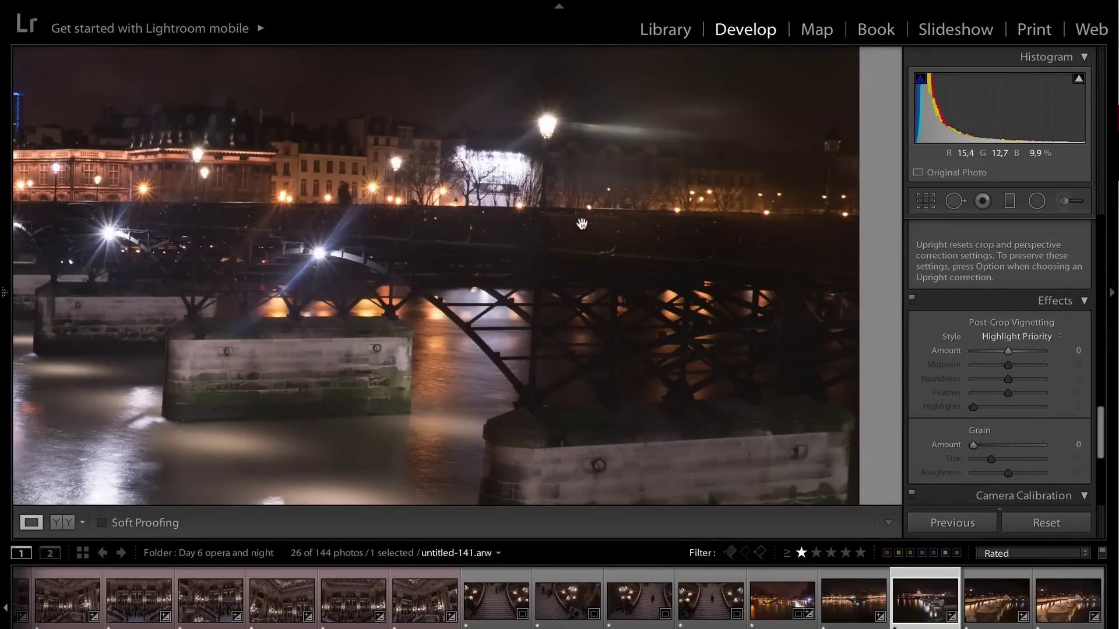
click(513, 238)
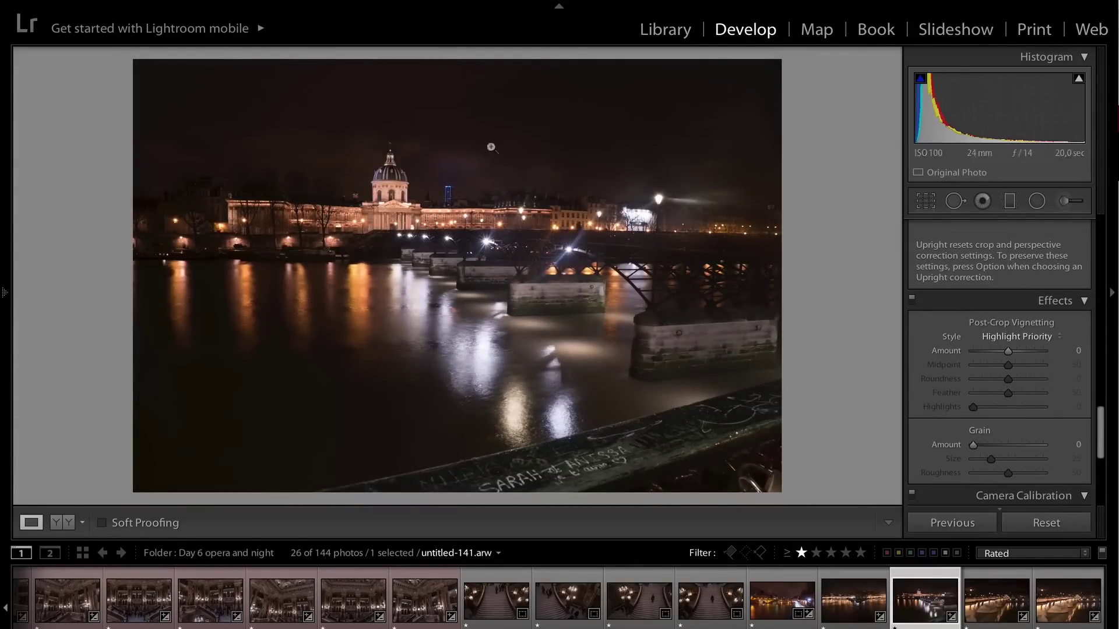
- Return to untitled-131 and select the five night photos from it onward
click(985, 597)
key(Left)
key(Left)
key(Left)
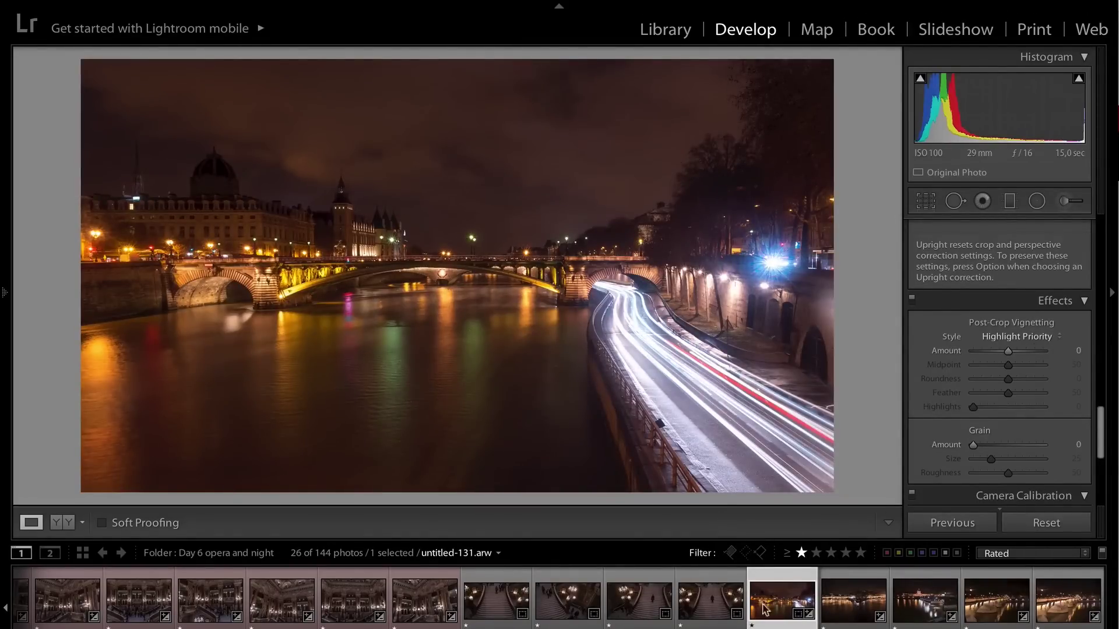
shift+click(1068, 600)
- Sync untitled-131's settings to all five photos and check untitled-141 and untitled-142
click(959, 523)
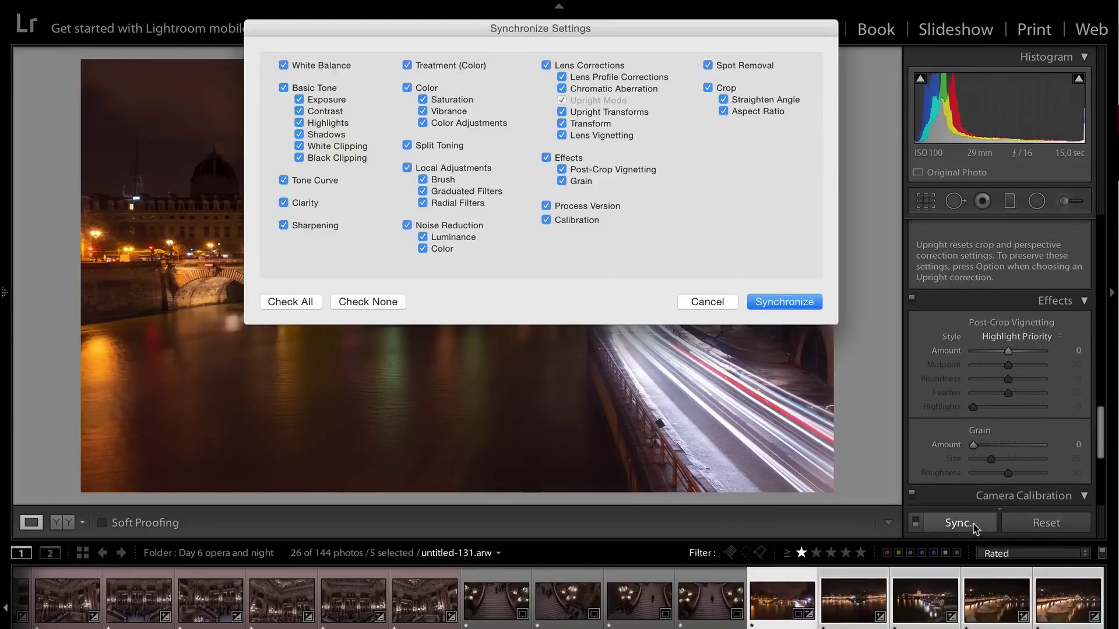
click(788, 302)
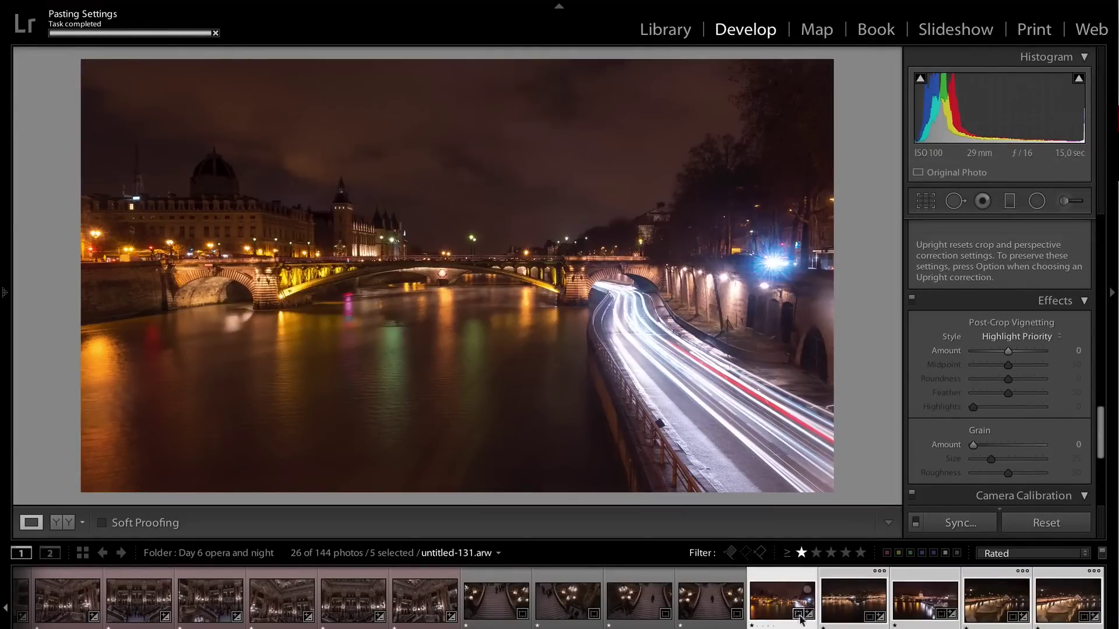
click(931, 611)
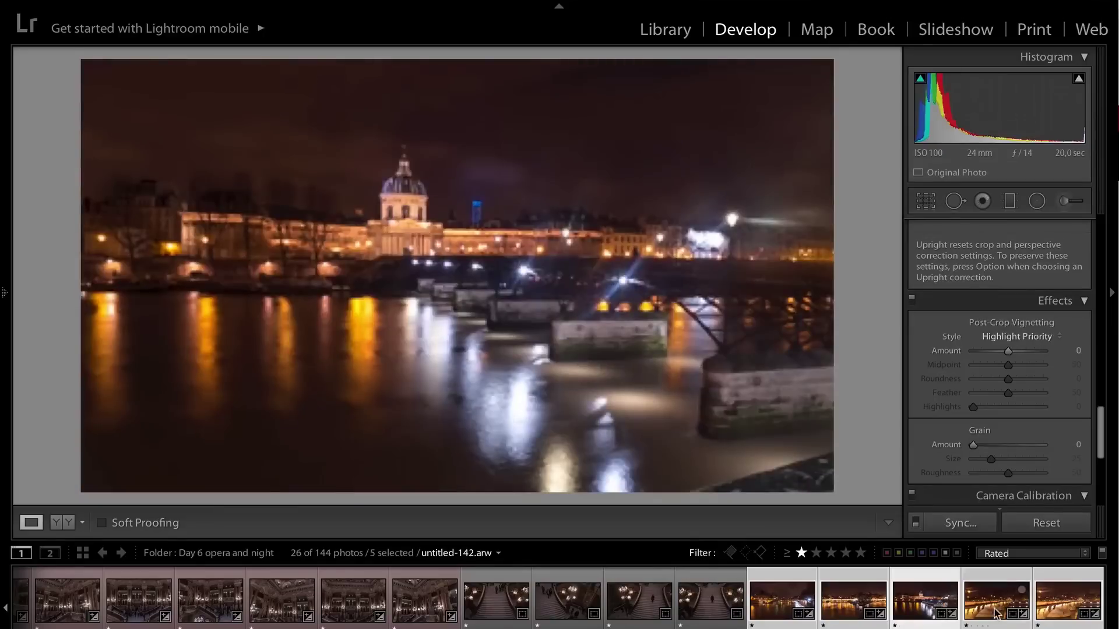
click(994, 610)
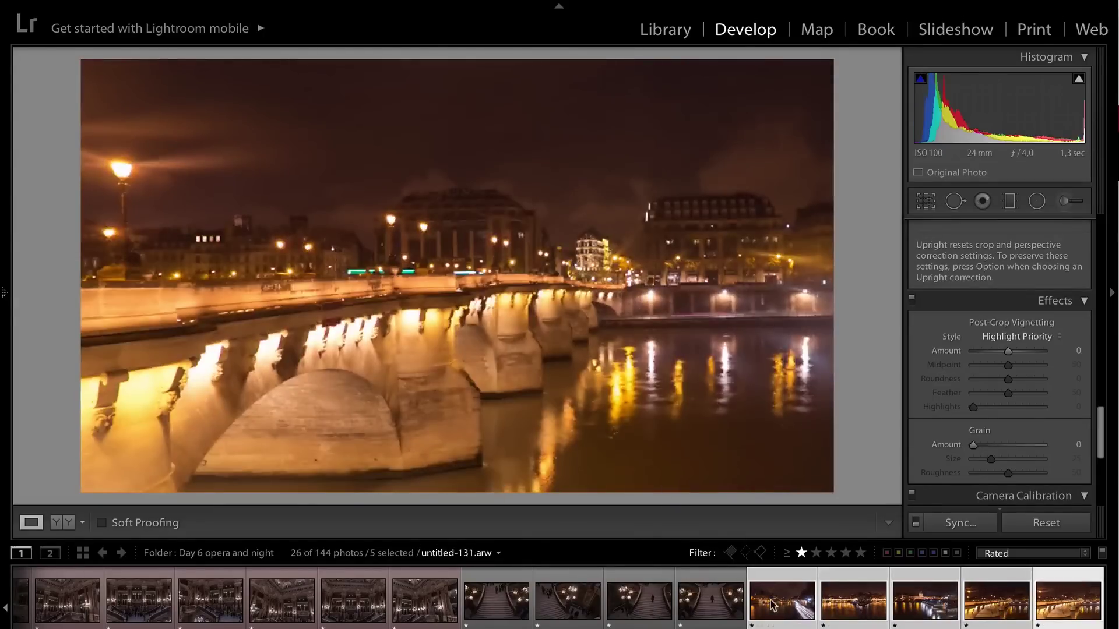
- Compare the light-trail photo against the Pont Neuf shot and reopen Synchronize Settings
click(773, 606)
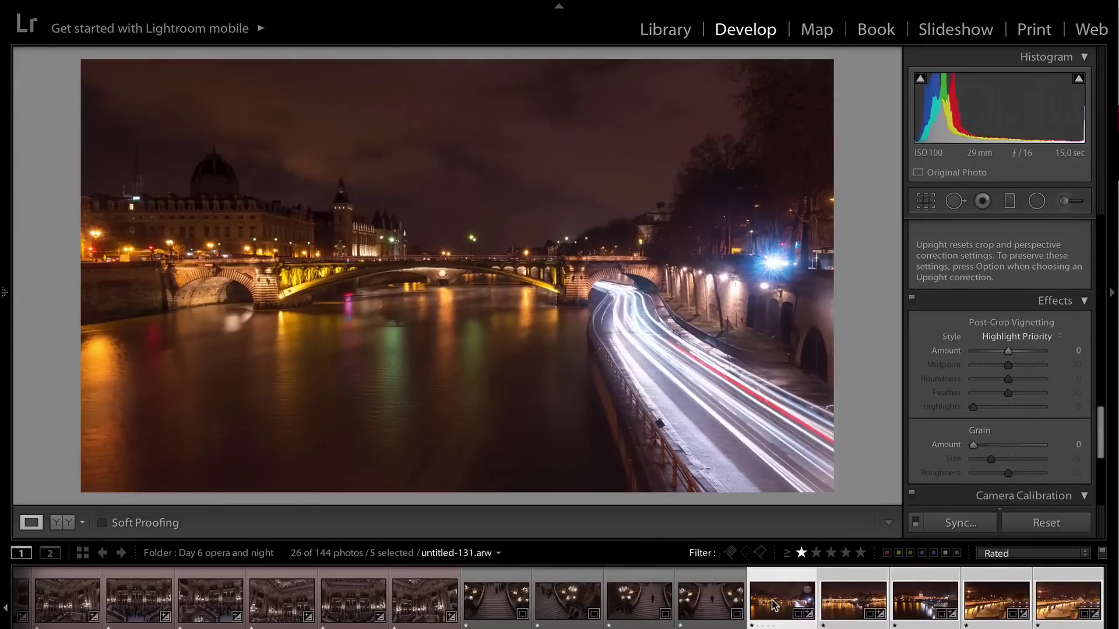
click(868, 599)
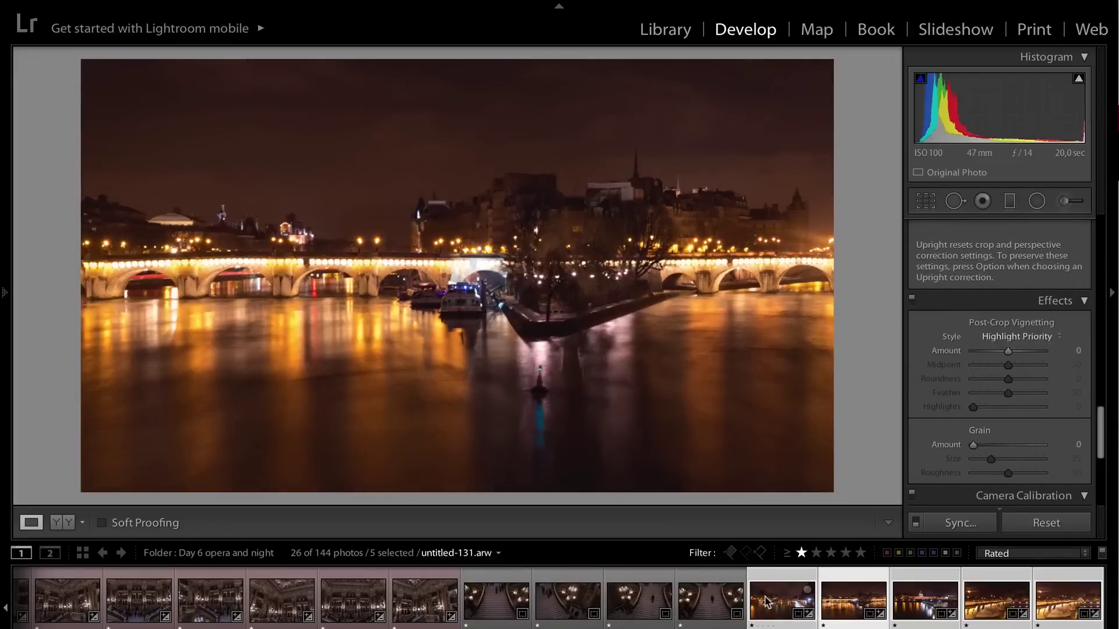
click(765, 602)
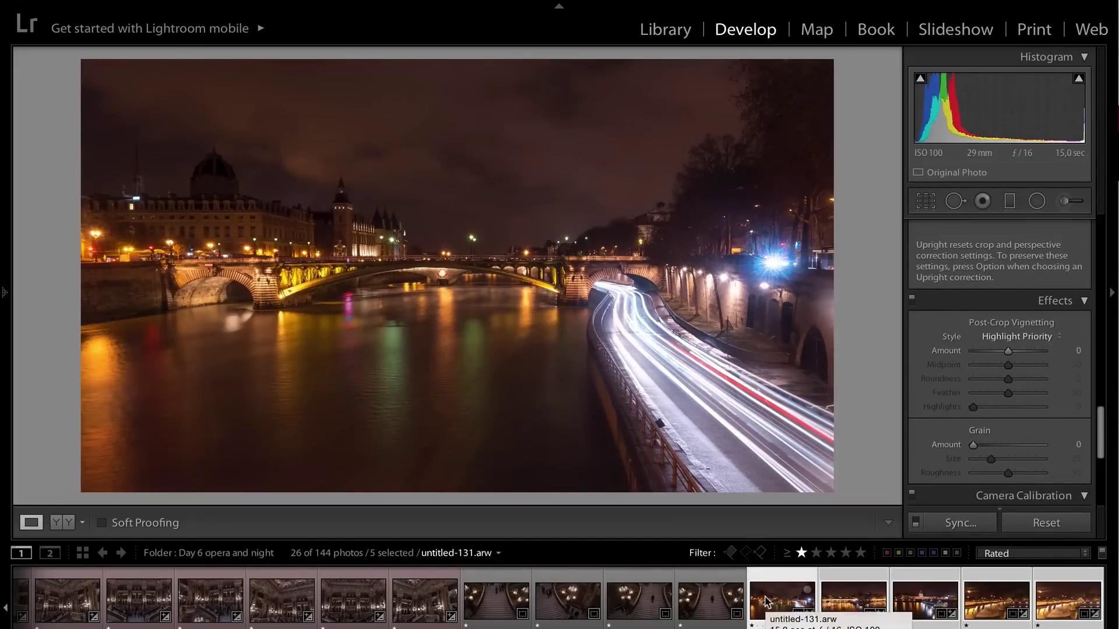
click(960, 522)
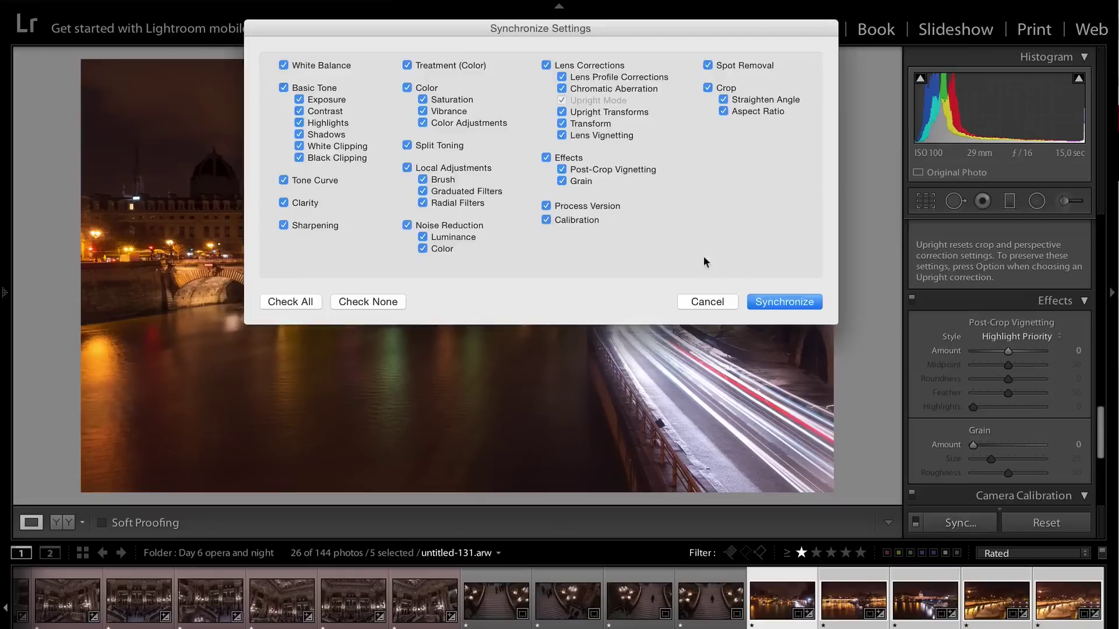
- Uncheck Crop and cancel the sync, then open untitled-139 in Crop & Straighten
click(728, 88)
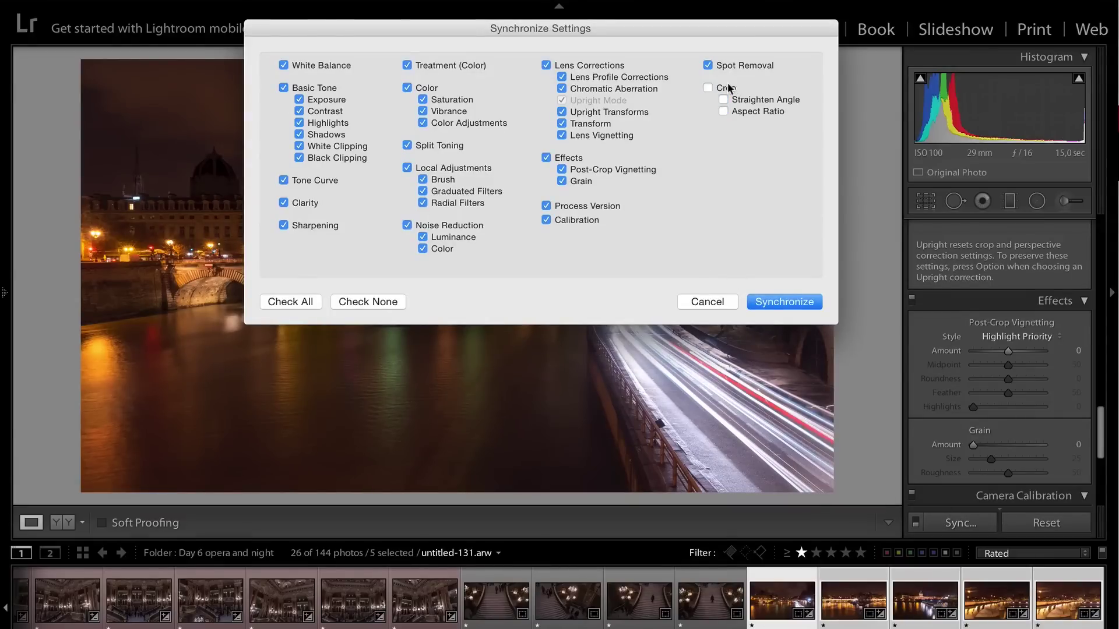
click(707, 302)
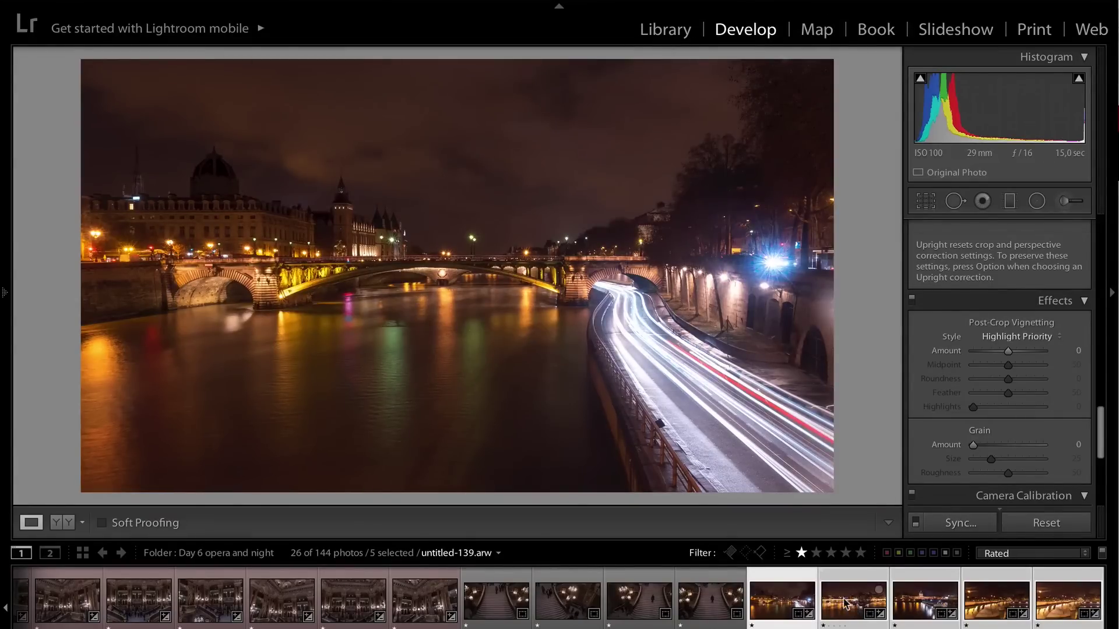
click(845, 602)
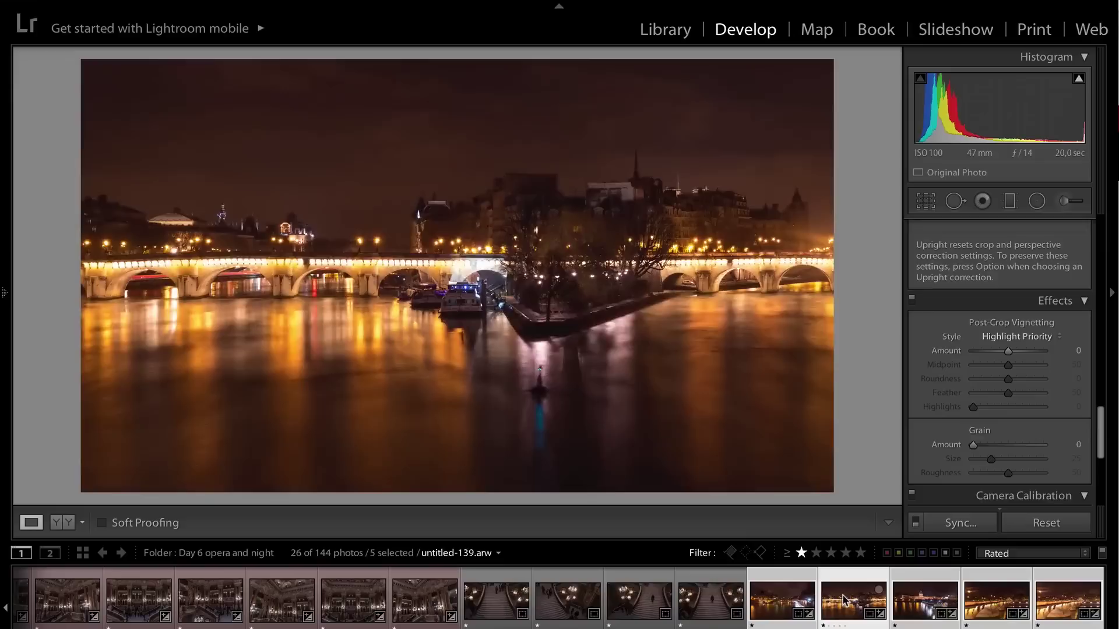
click(925, 201)
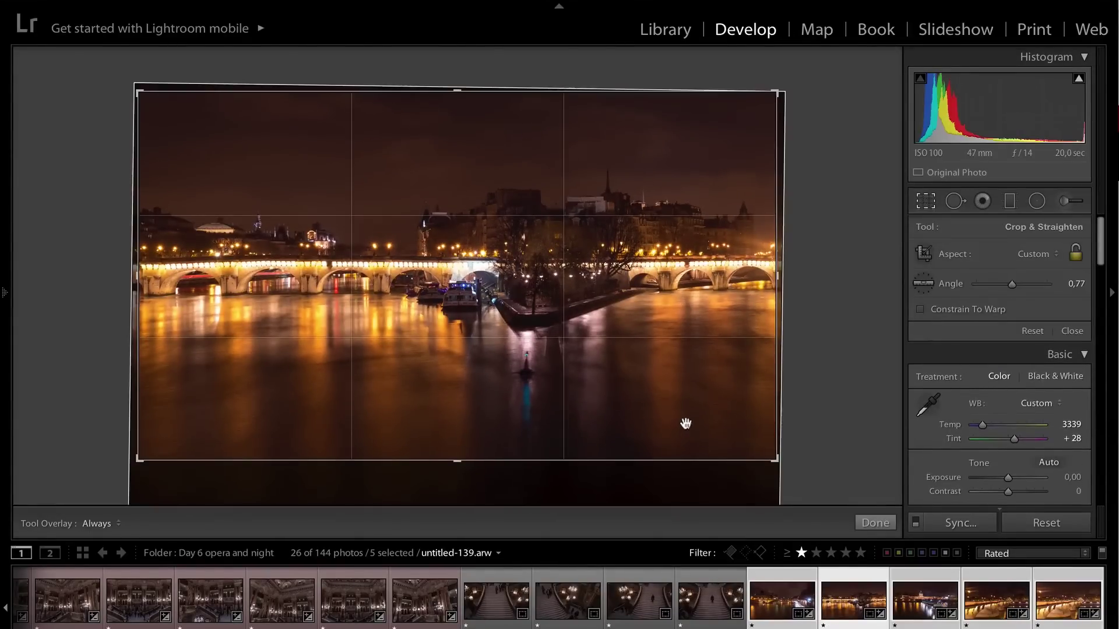
- Level the Pont Neuf photo along the bridge and lower Highlights to −64
click(923, 284)
drag(723, 259, 175, 258)
key(Return)
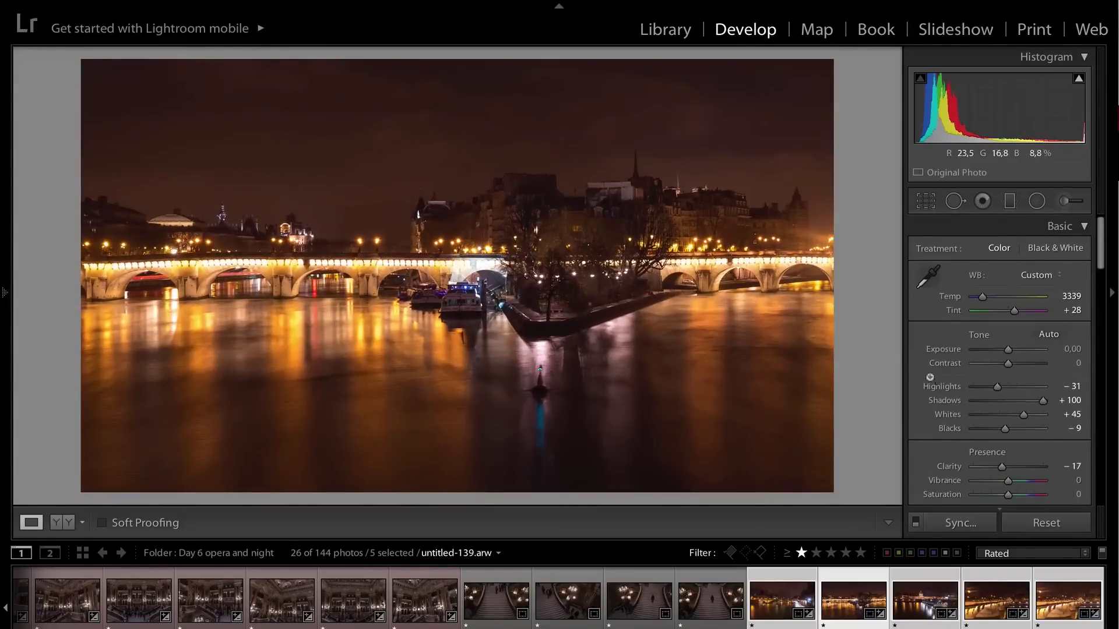
drag(985, 390, 987, 387)
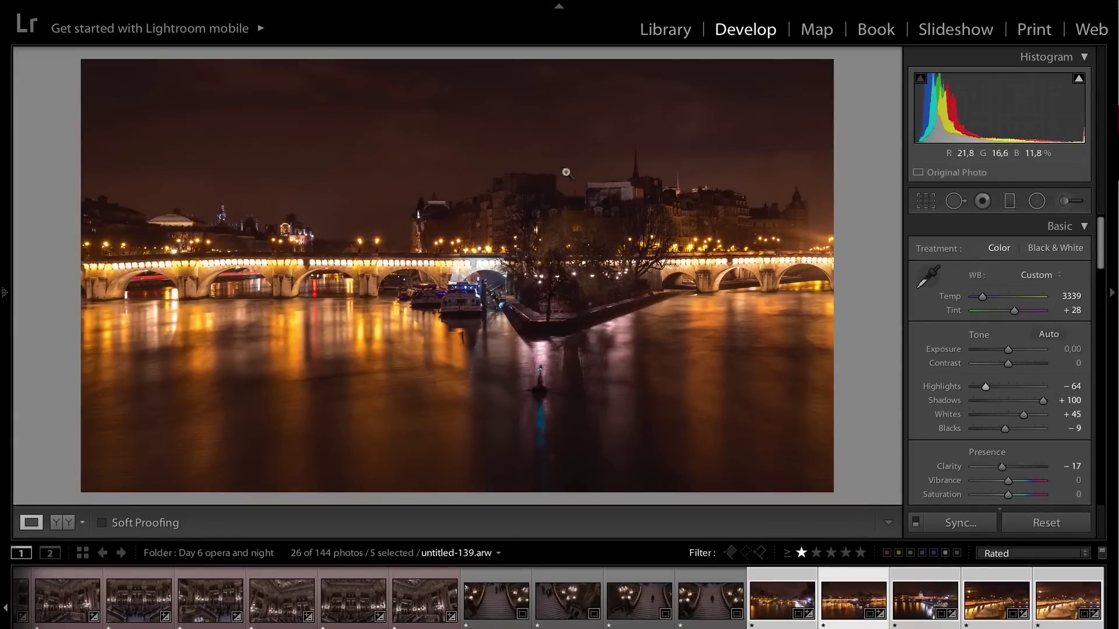
click(939, 606)
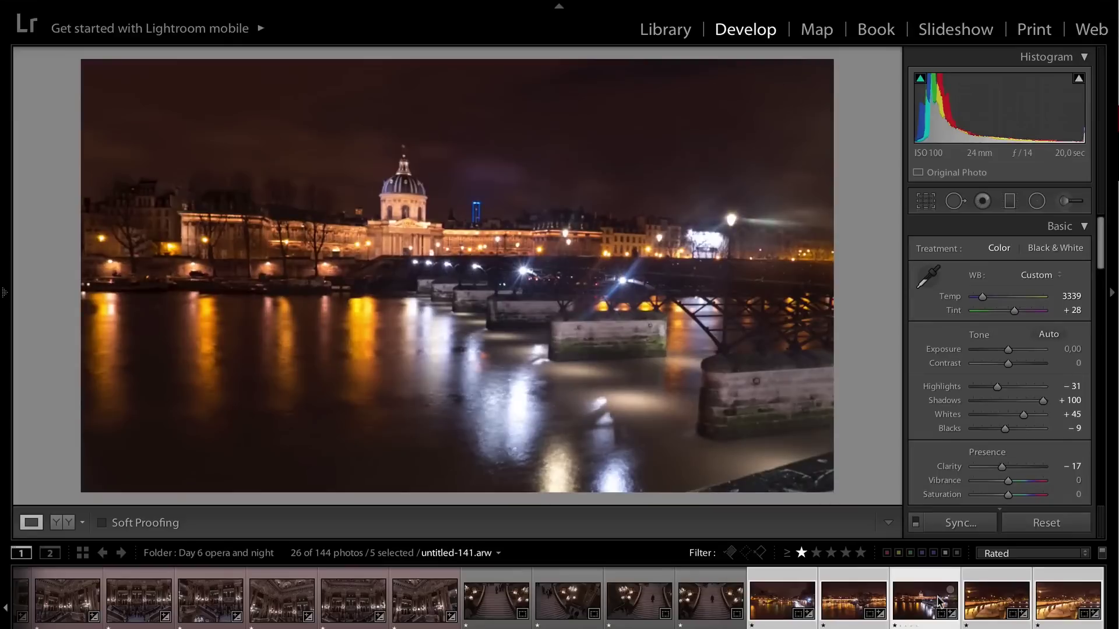
- Trim the dome photo's bottom edge and straighten it along the roofline to −0,74
click(925, 200)
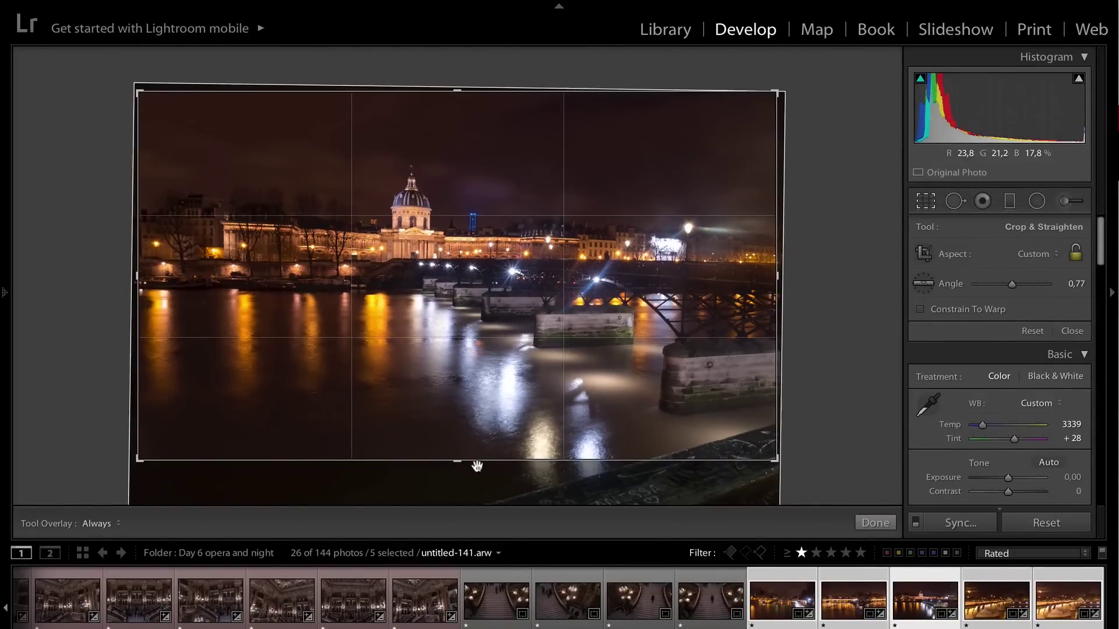
drag(455, 462, 454, 454)
click(923, 284)
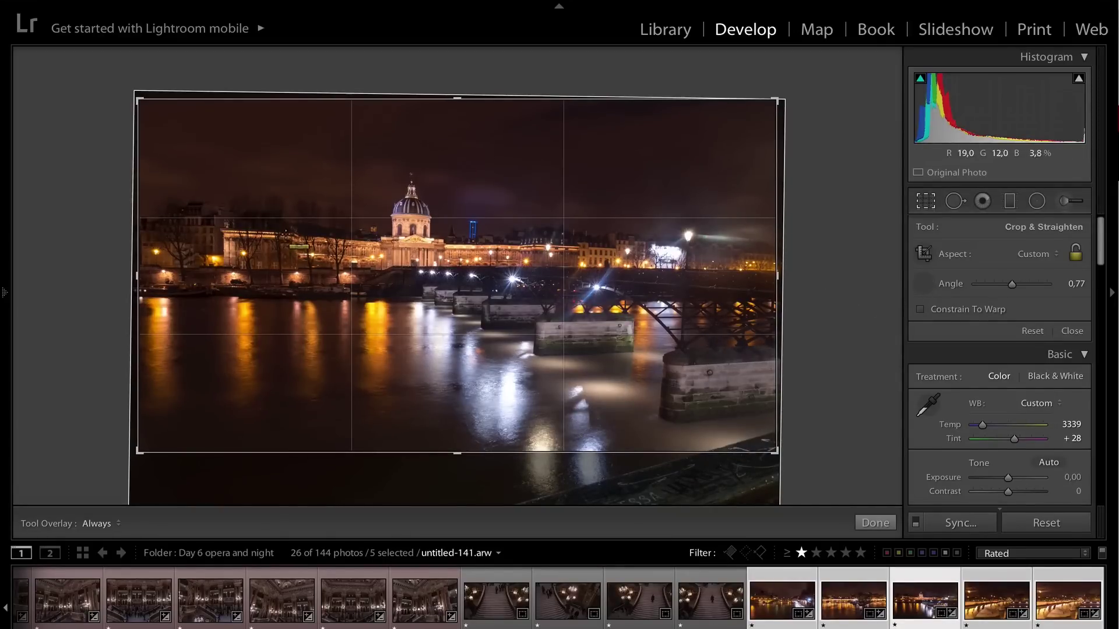
drag(315, 240, 538, 245)
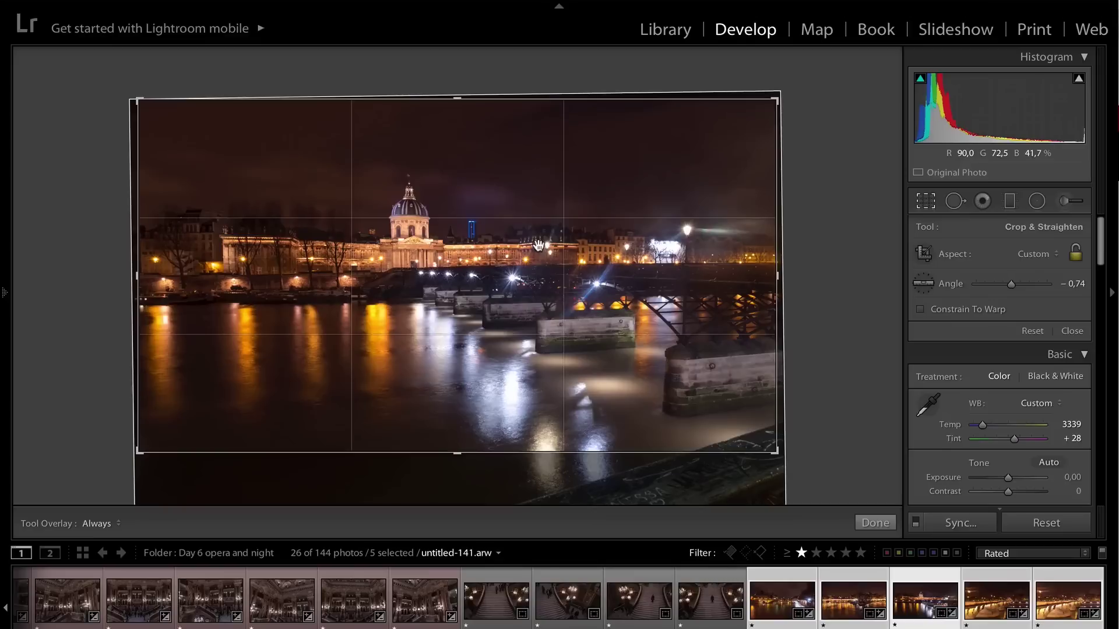
key(r)
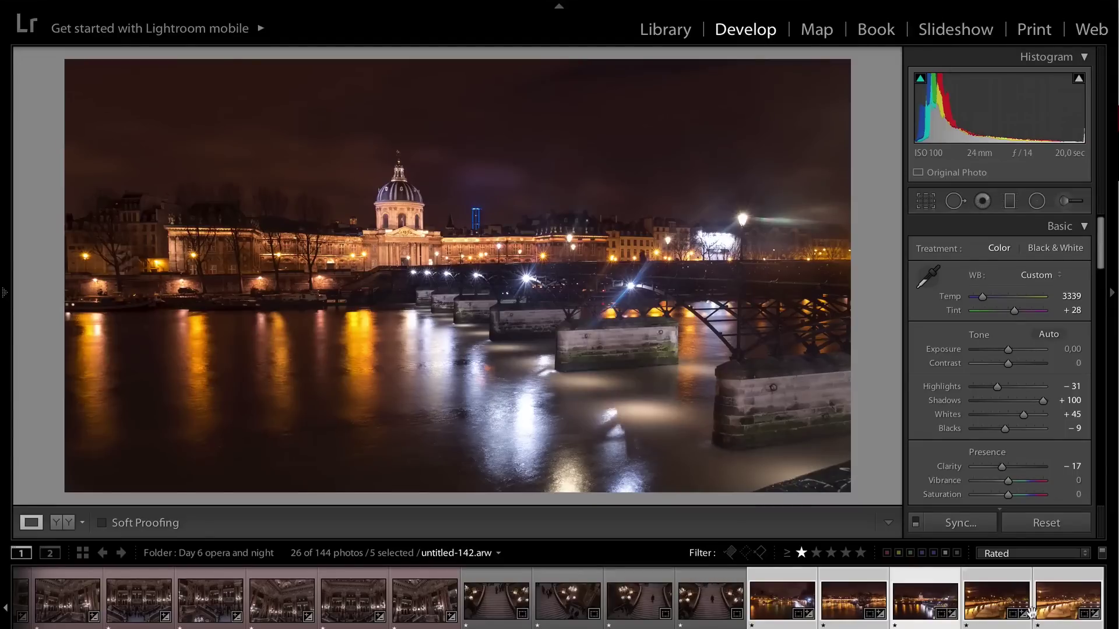
- Deselect all, view untitled-143 with its info overlay, and lower Exposure to −0,70
click(994, 603)
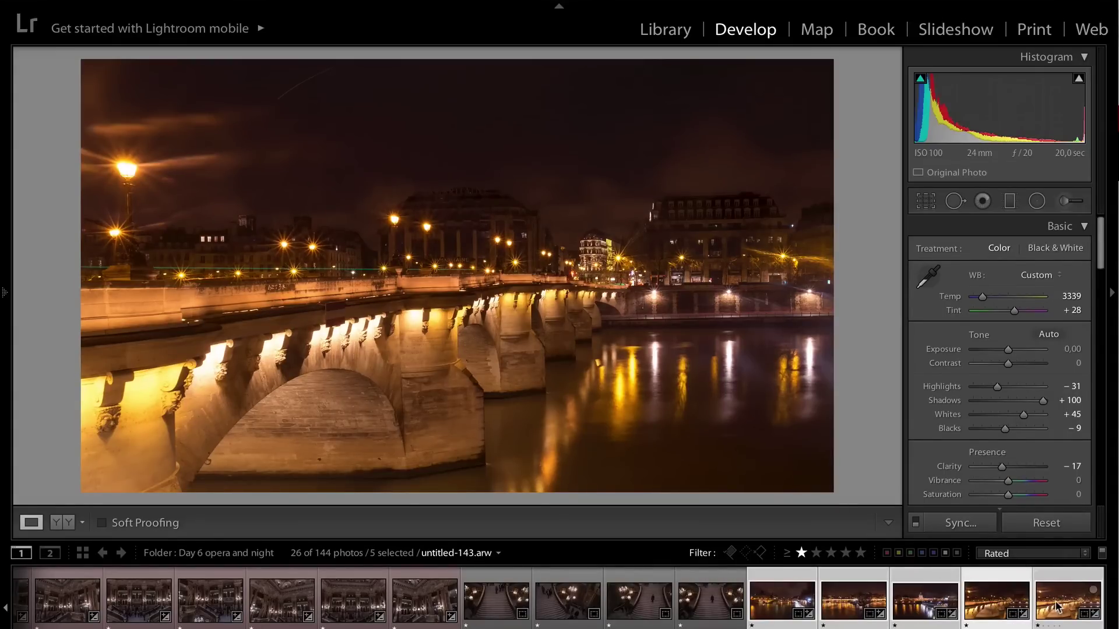
key(ctrl+d)
click(1010, 607)
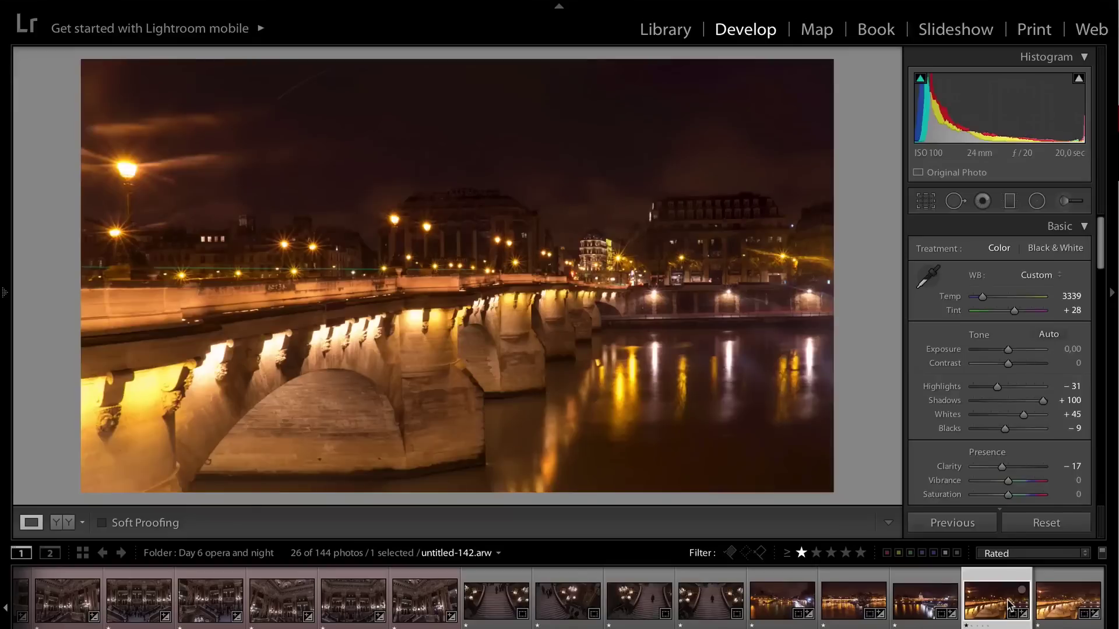
click(1064, 603)
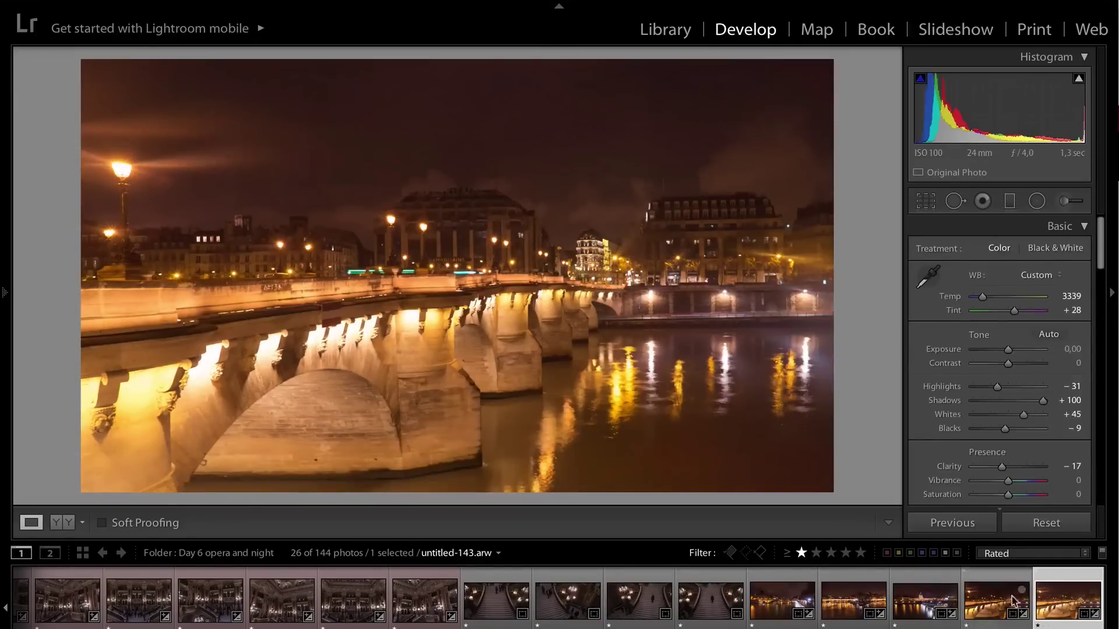
key(i)
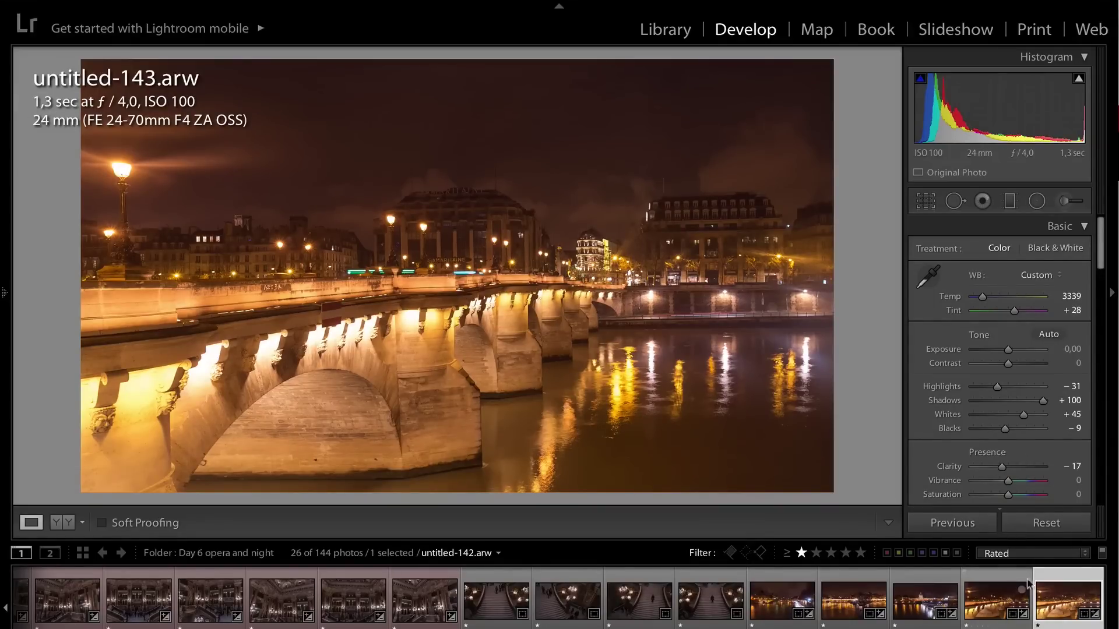
drag(1010, 351, 1006, 351)
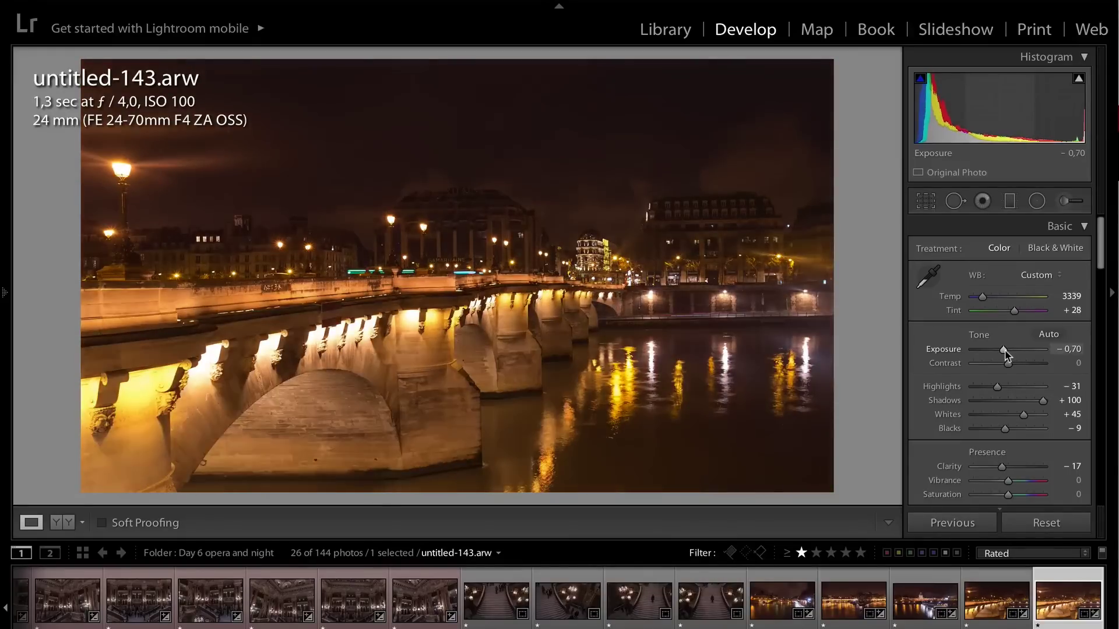
- Select untitled-142 and untitled-143 and show them side by side in Compare view
click(992, 596)
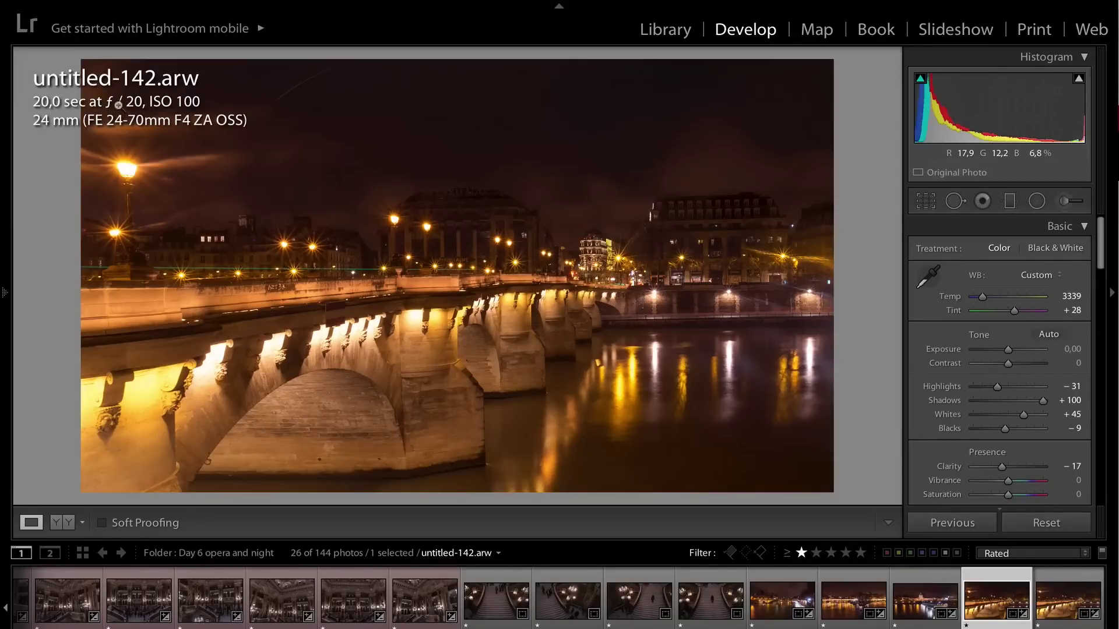
ctrl+click(1065, 607)
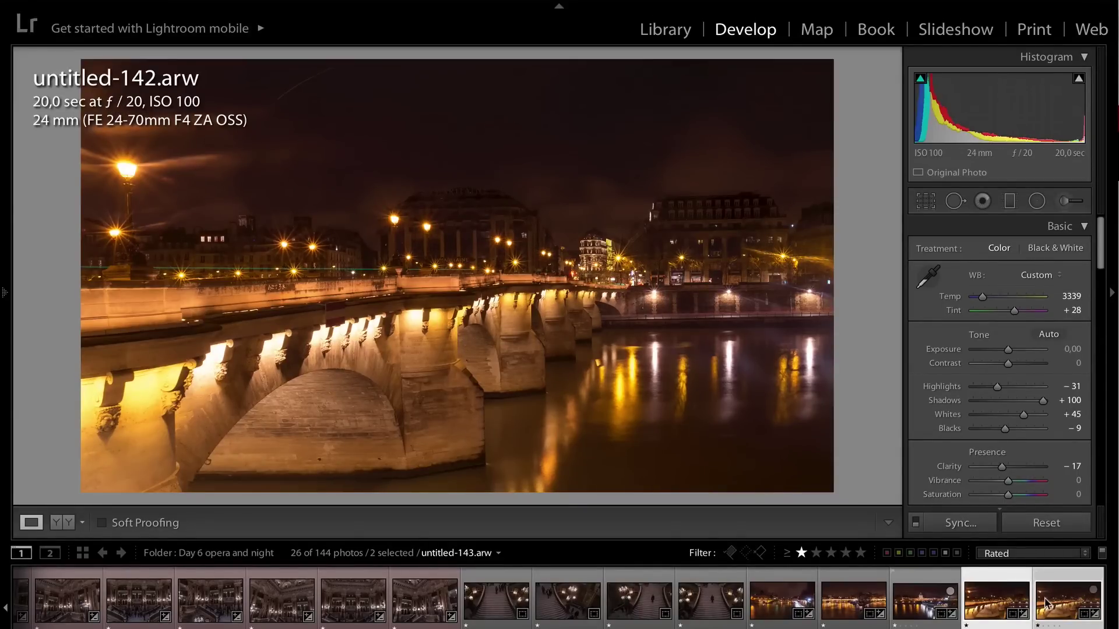
key(c)
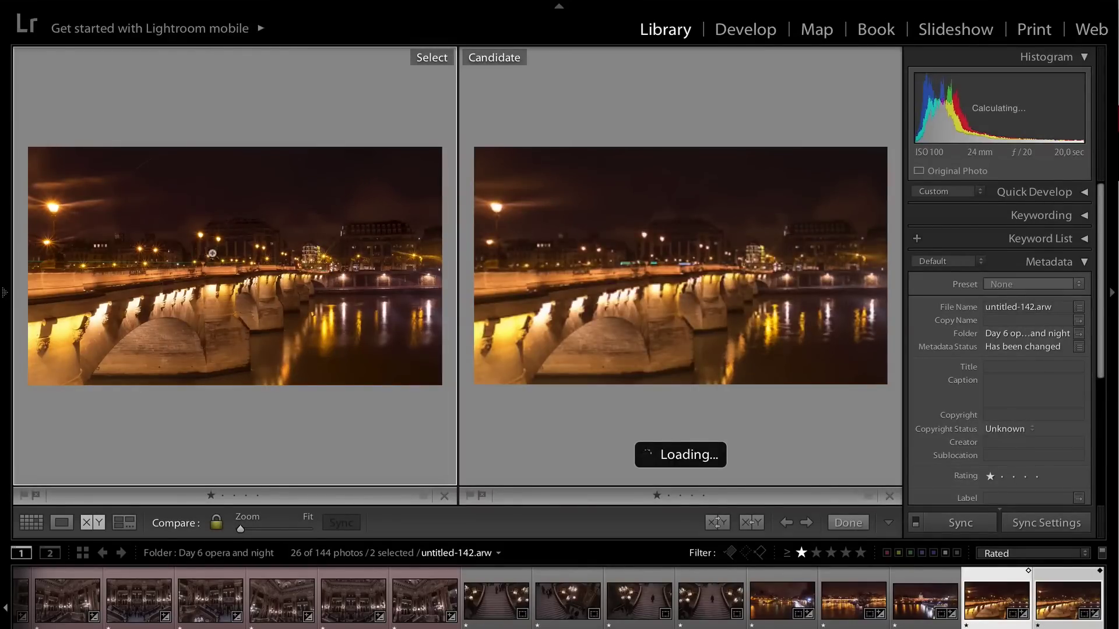
- Compare both bridge shots at 1:1 on the street lamps and upper buildings, then fit
click(200, 237)
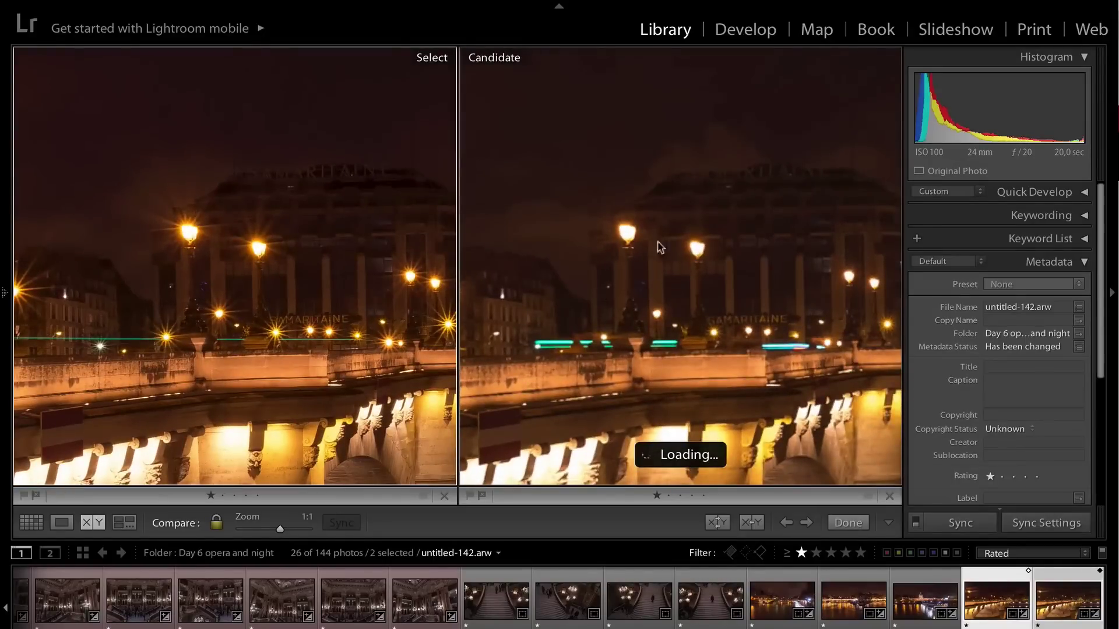
drag(325, 295, 547, 356)
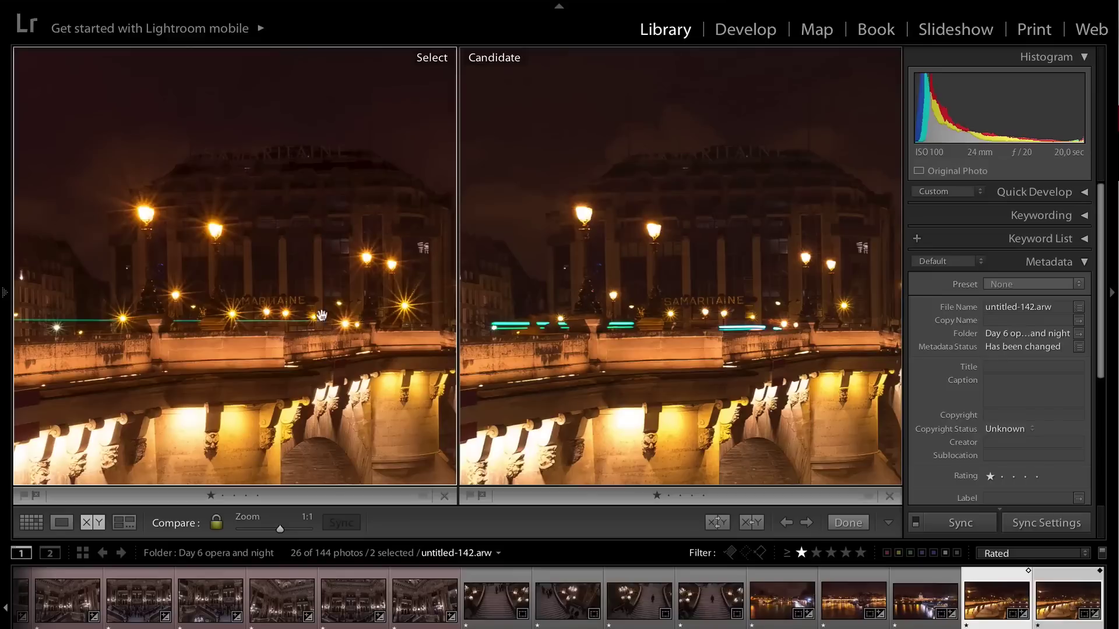
click(580, 339)
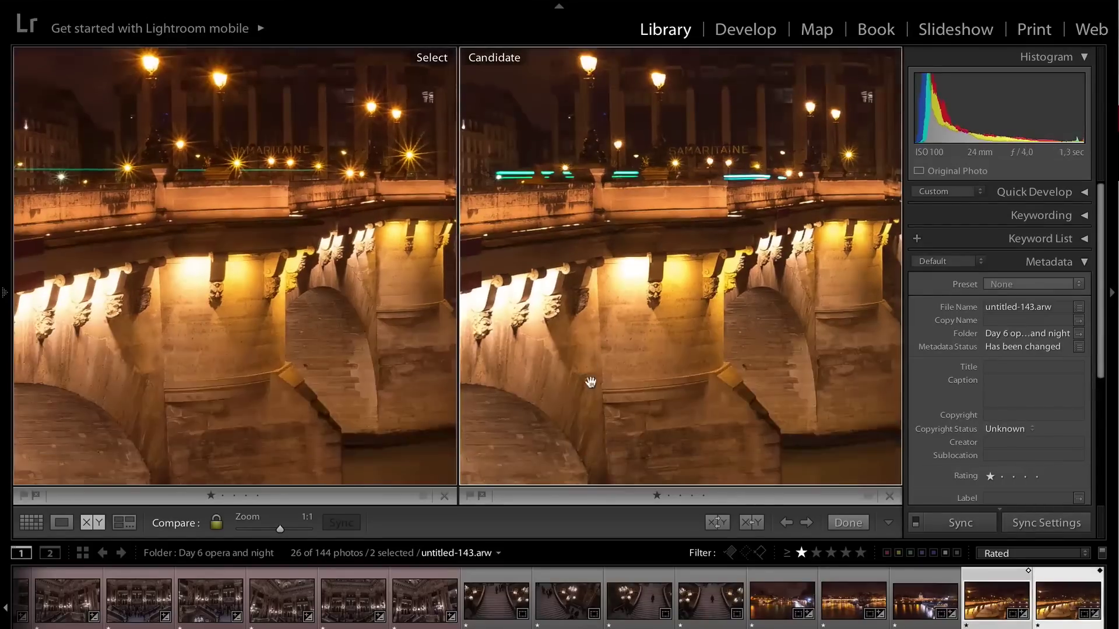
scroll(587, 362, down, 10)
scroll(602, 240, down, 5)
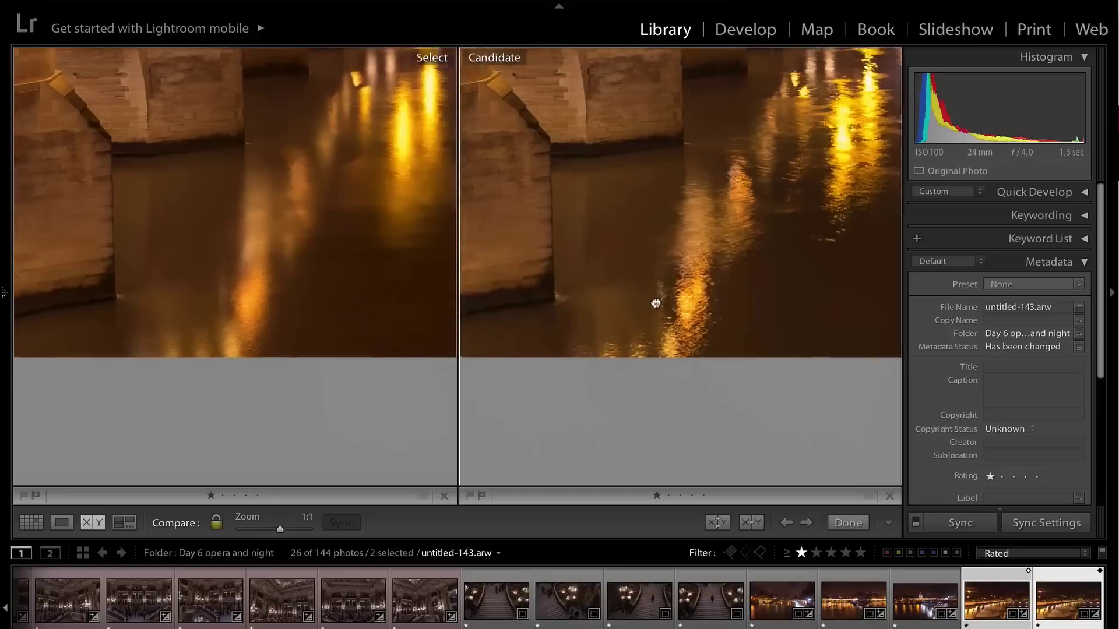
click(313, 216)
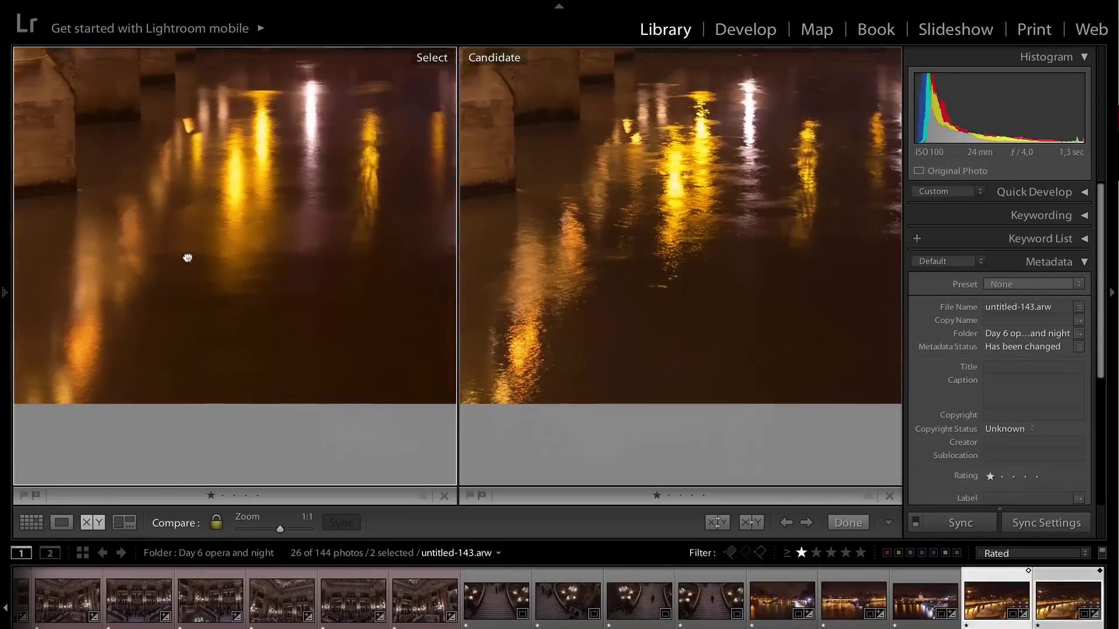
click(739, 233)
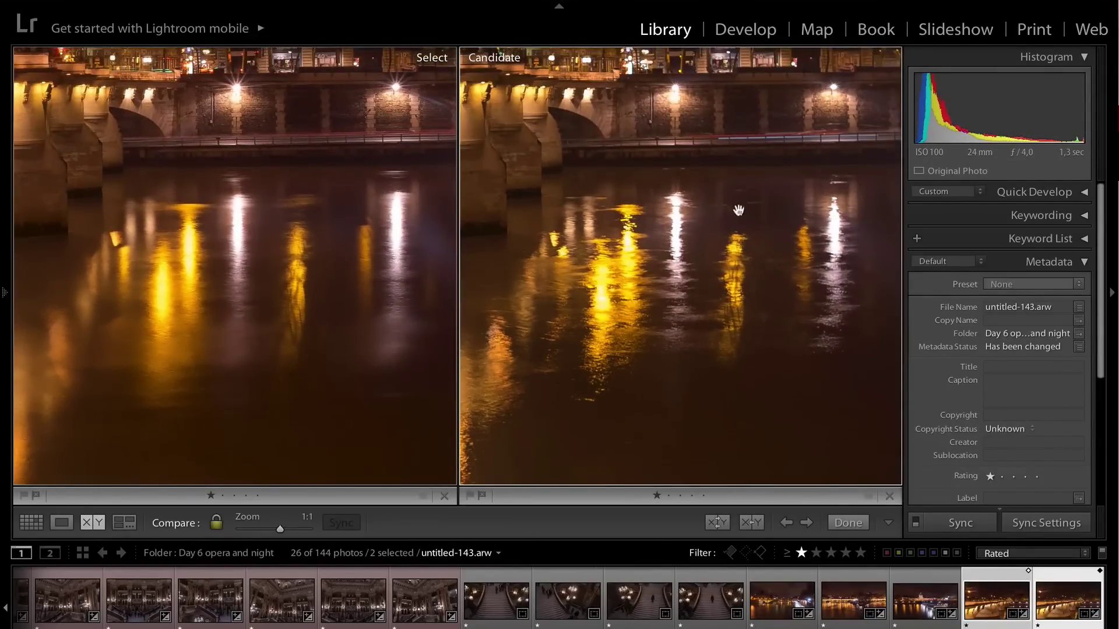
scroll(739, 227, up, 3)
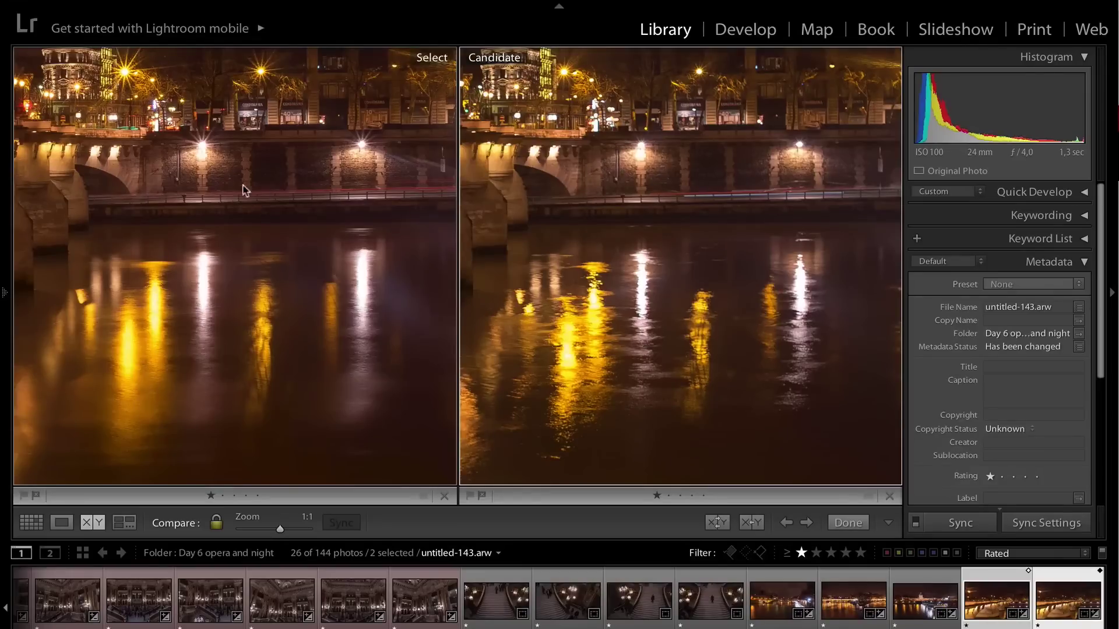
drag(815, 252, 746, 315)
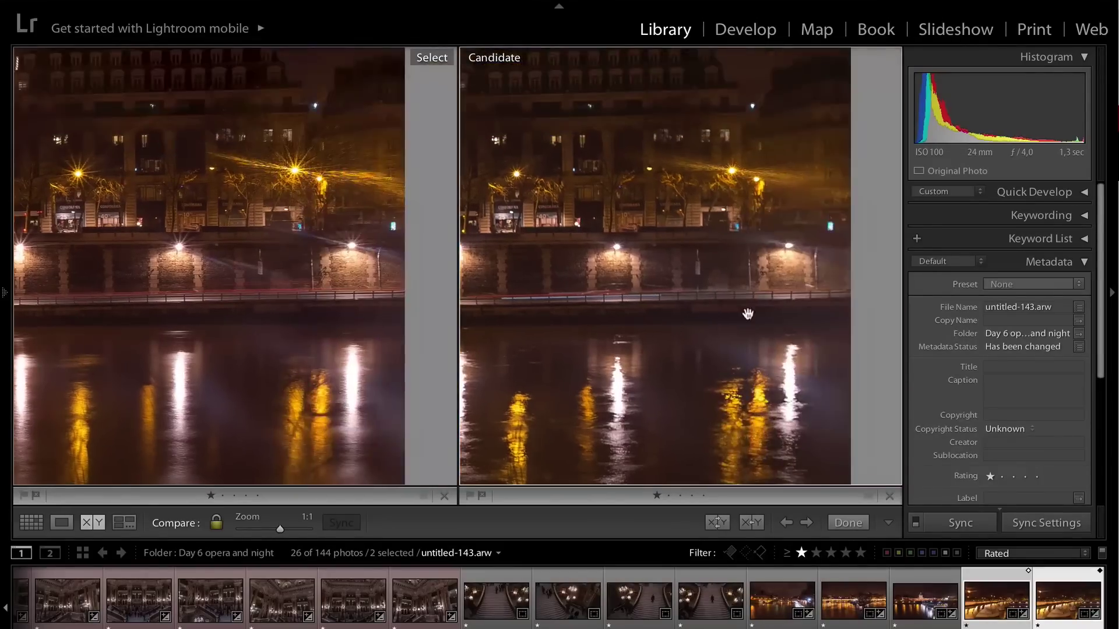
click(269, 169)
click(178, 230)
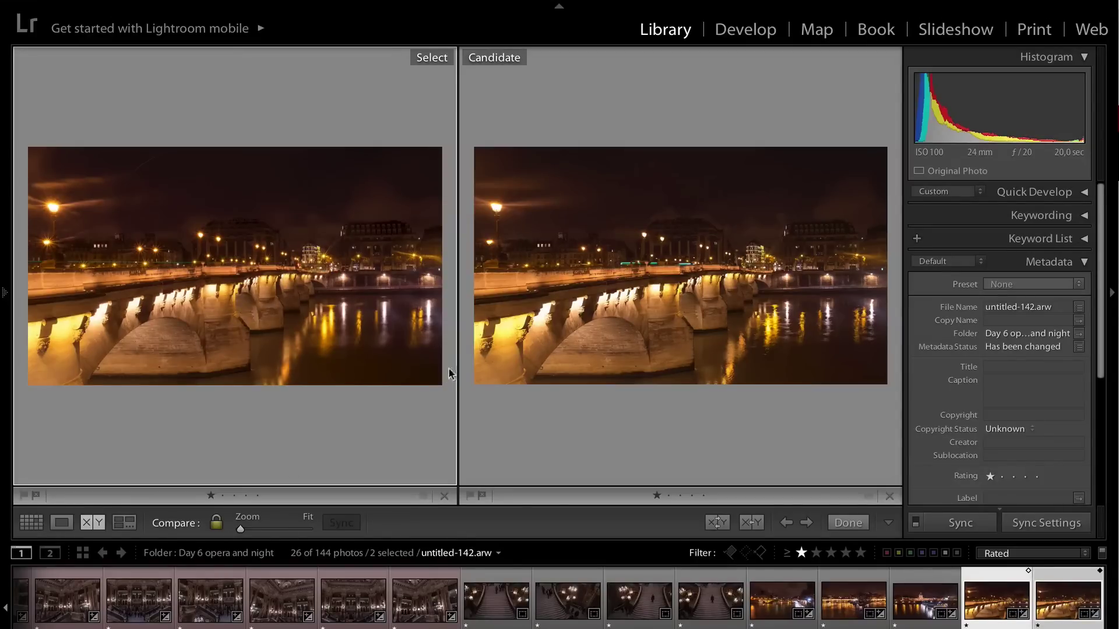
- Recheck the lamps and parapet at 1:1, then show untitled-142 alone in Loupe view
click(575, 243)
click(592, 245)
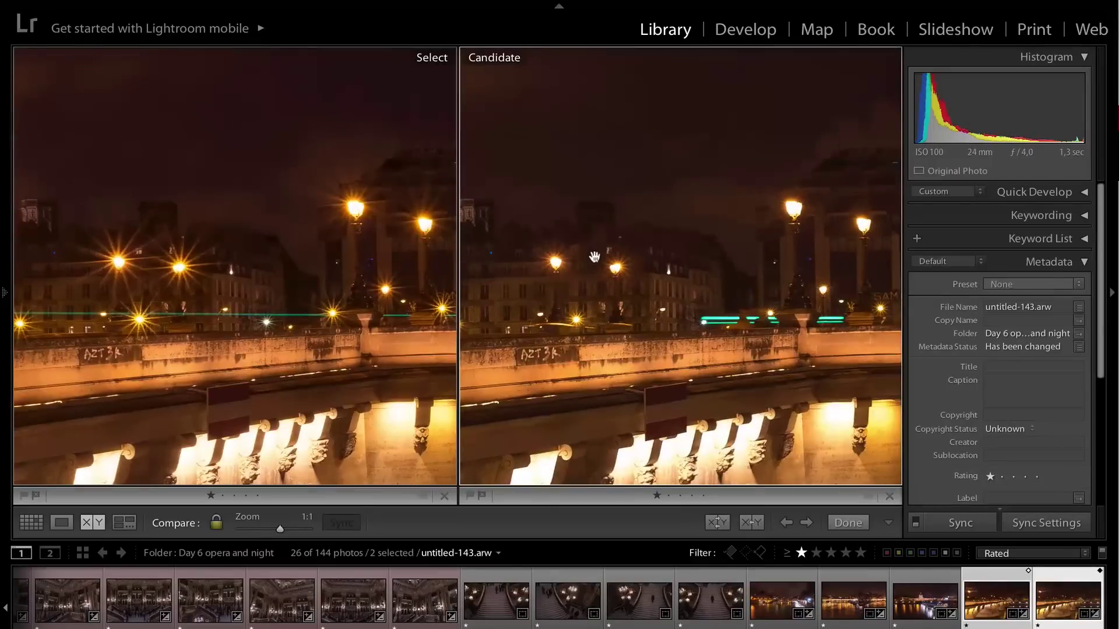
drag(811, 217, 724, 222)
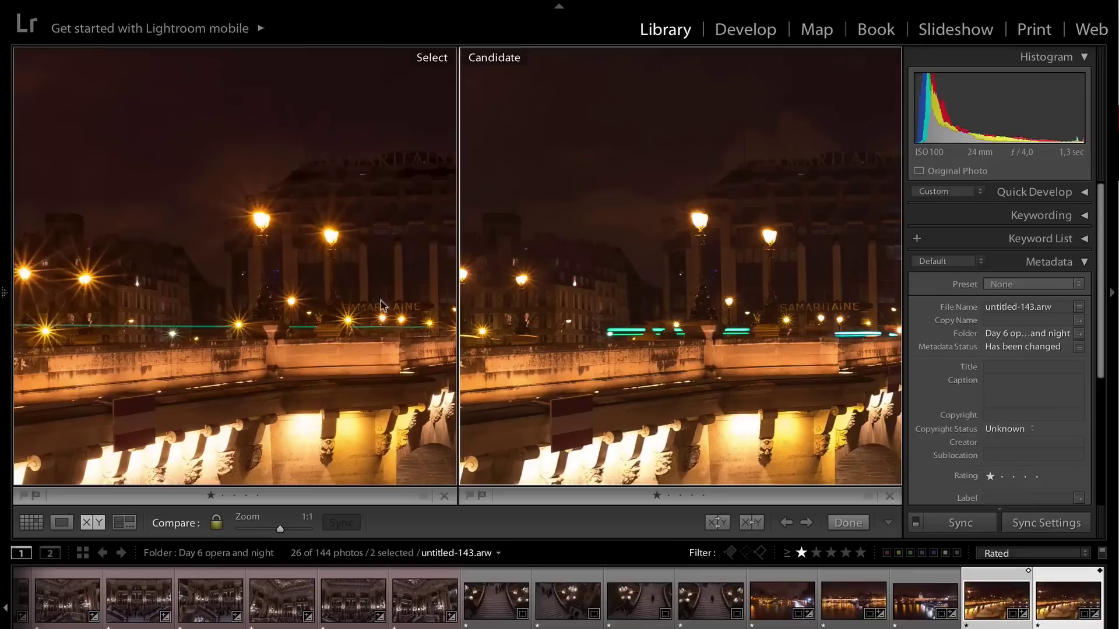
click(392, 322)
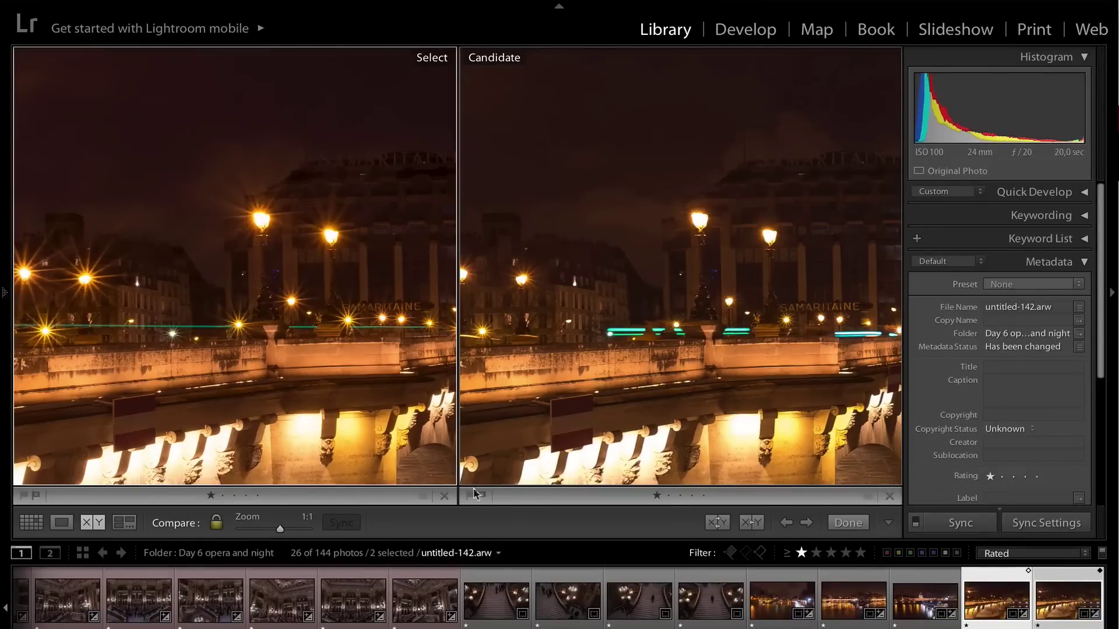
click(61, 522)
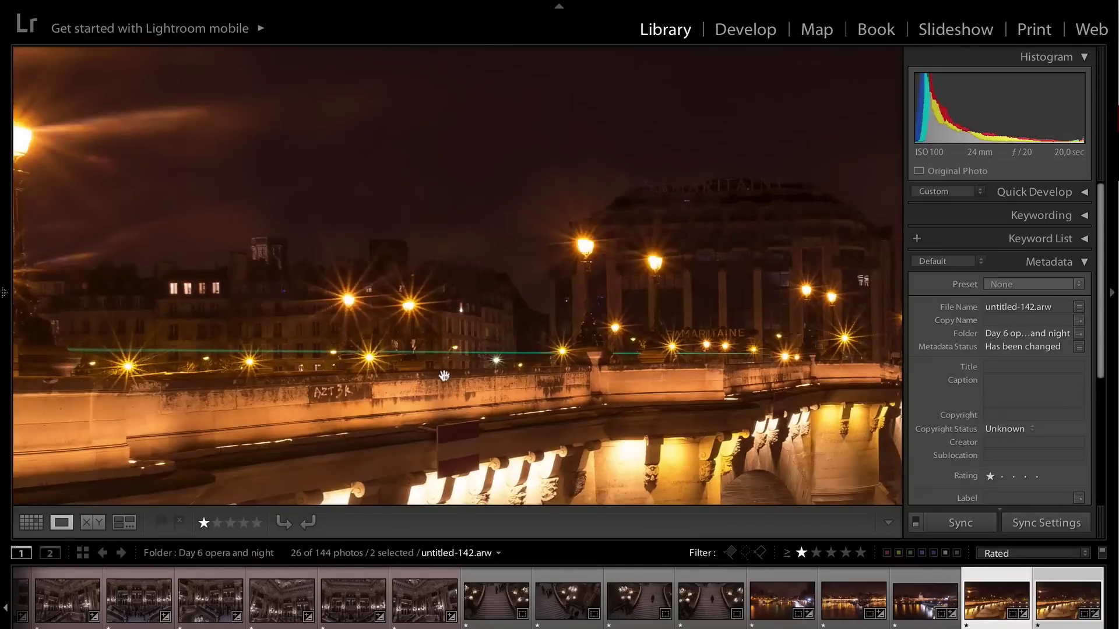
- Compare untitled-142 and untitled-143 at fit size, then display the light-trail photo untitled-131.arw
click(1059, 607)
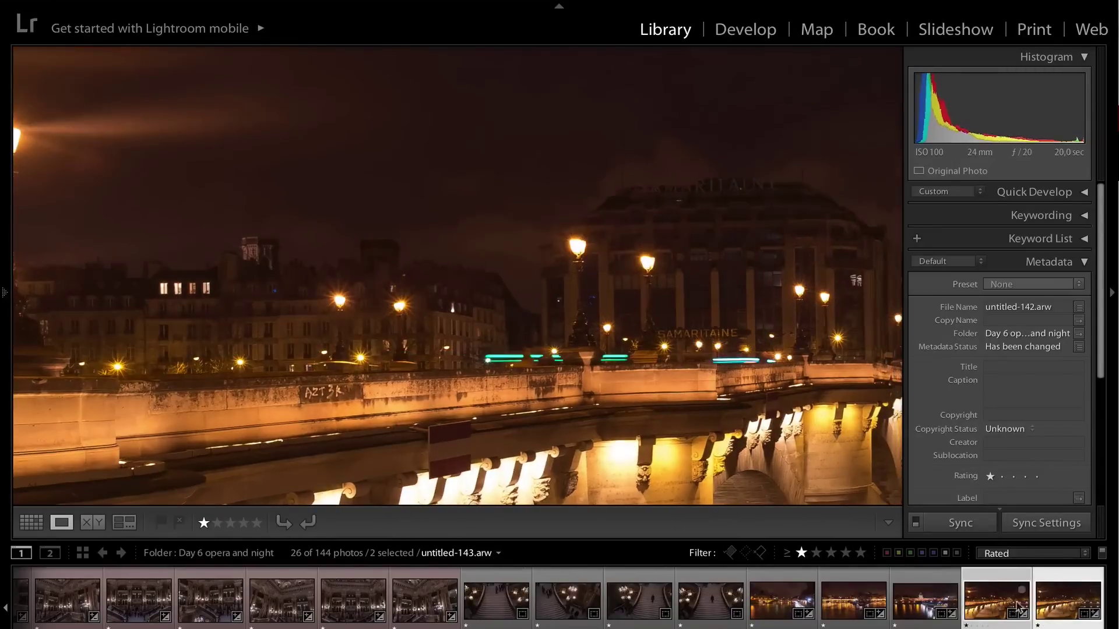
click(991, 603)
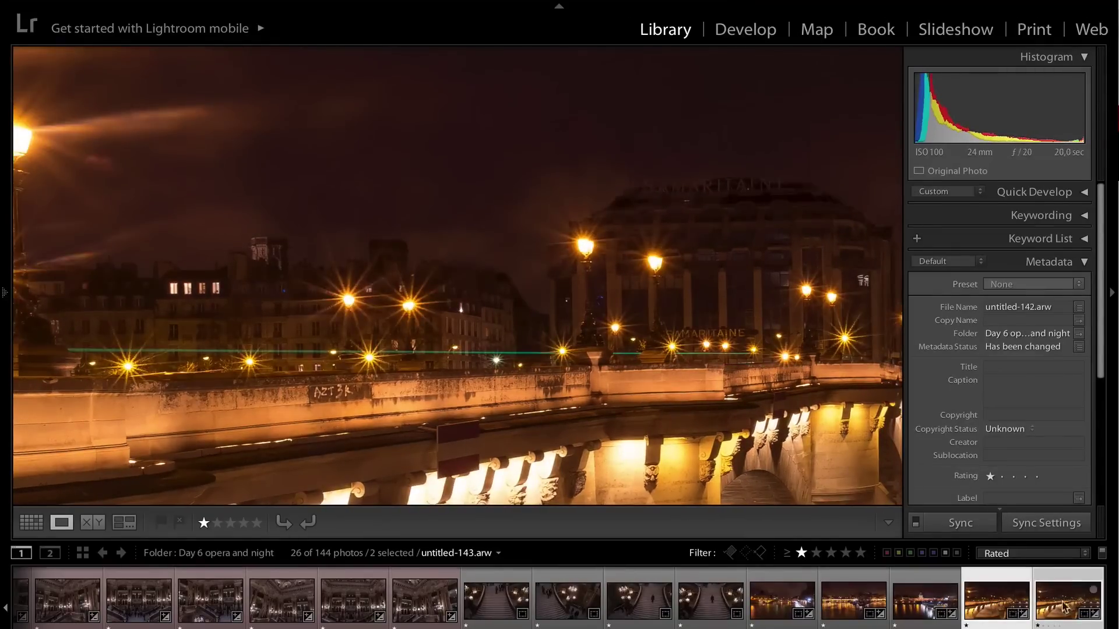
click(1044, 603)
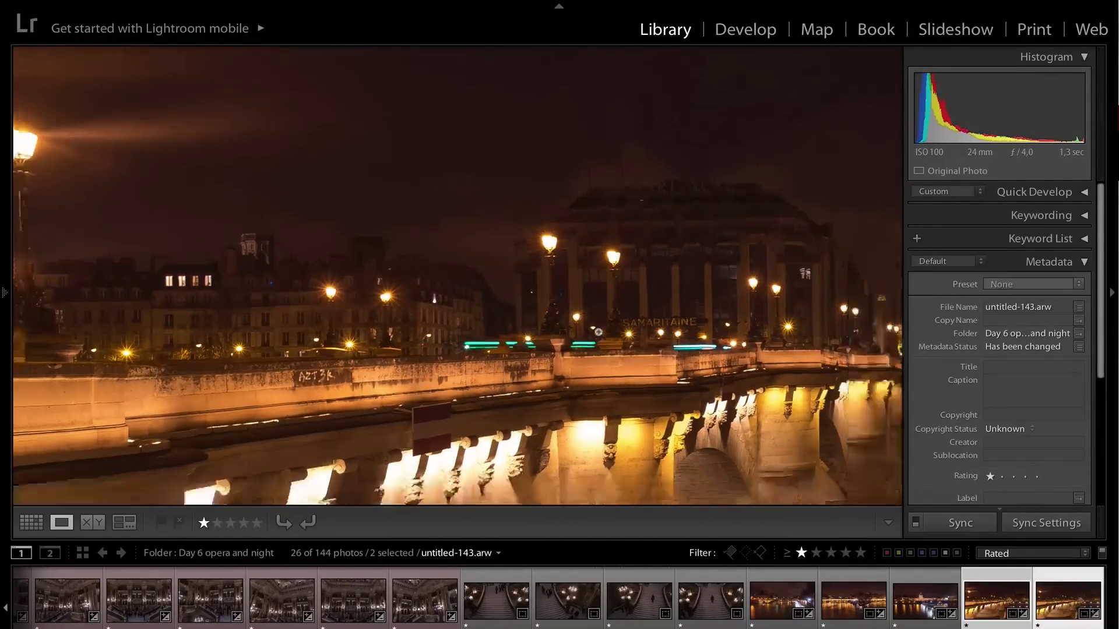
click(598, 334)
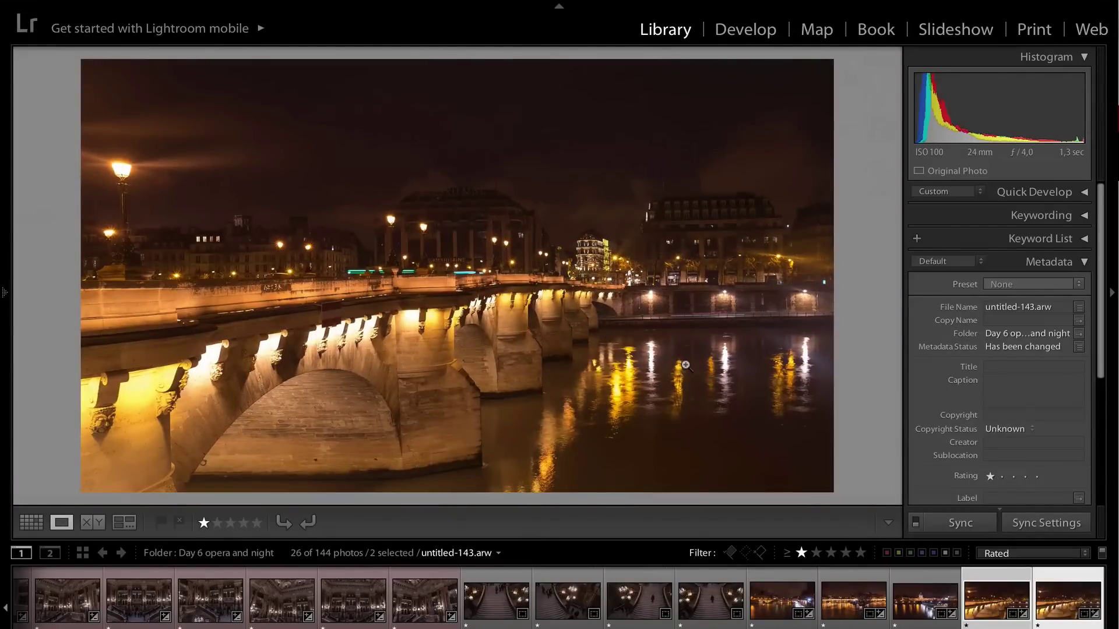
click(792, 606)
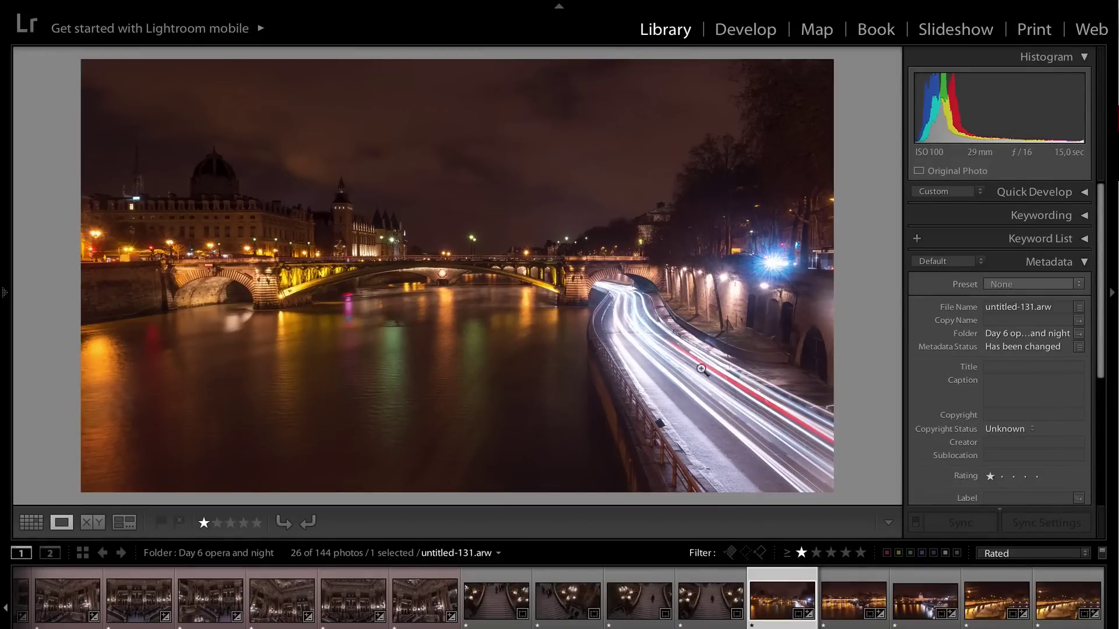
key(i)
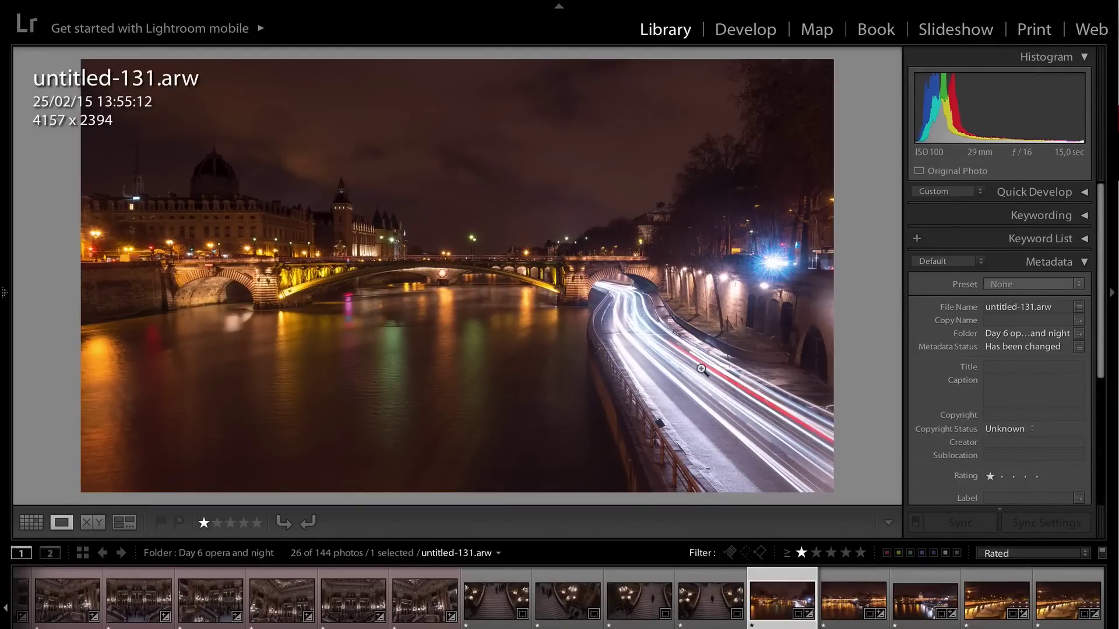
key(i)
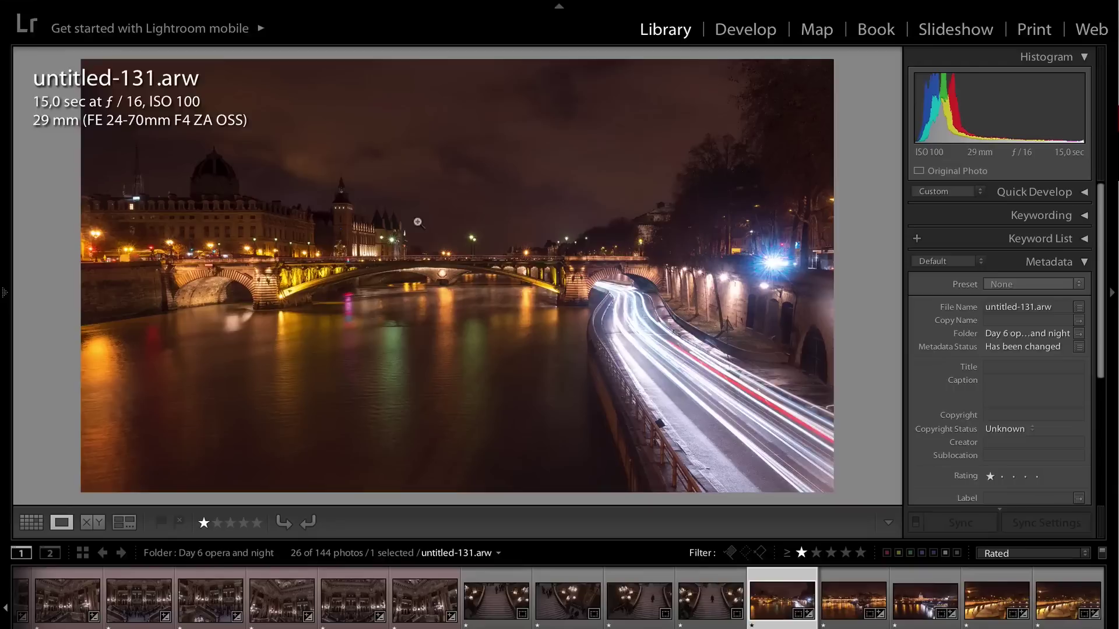
key(i)
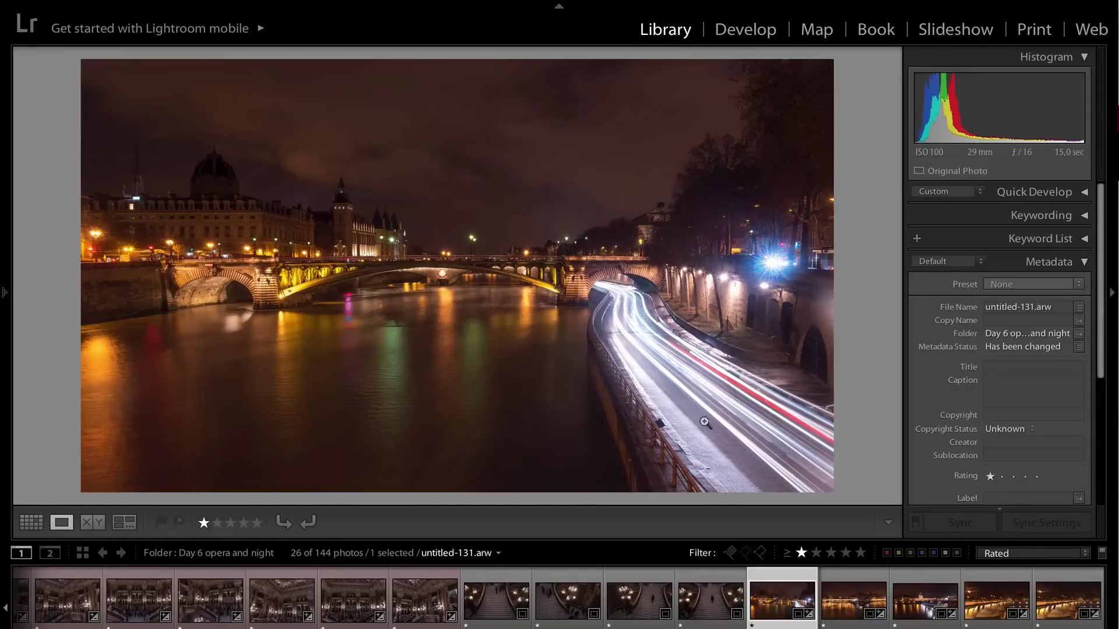